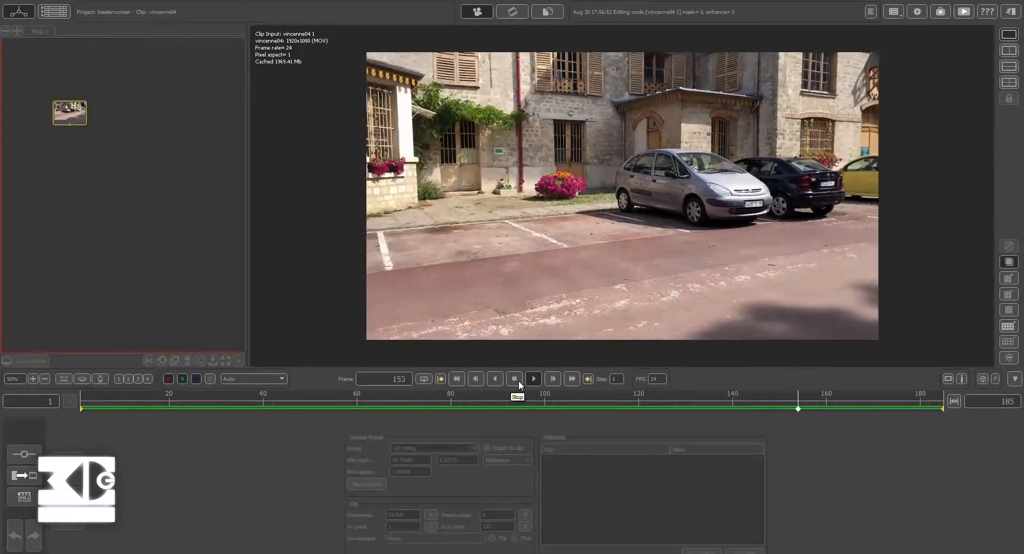
- Return to the first frame and add an Auto Track node linked below the vincenne04 clip node
click(471, 379)
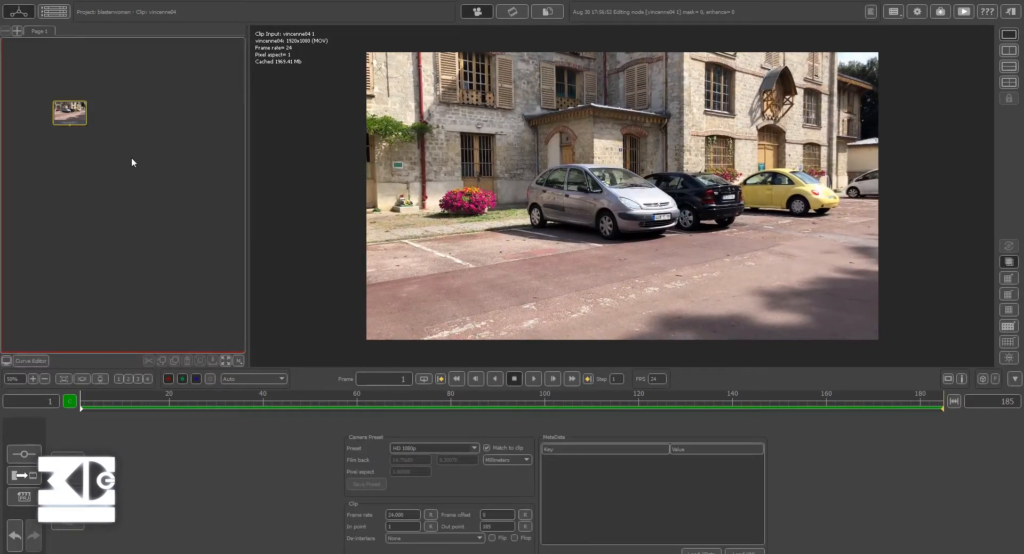
right_click(77, 112)
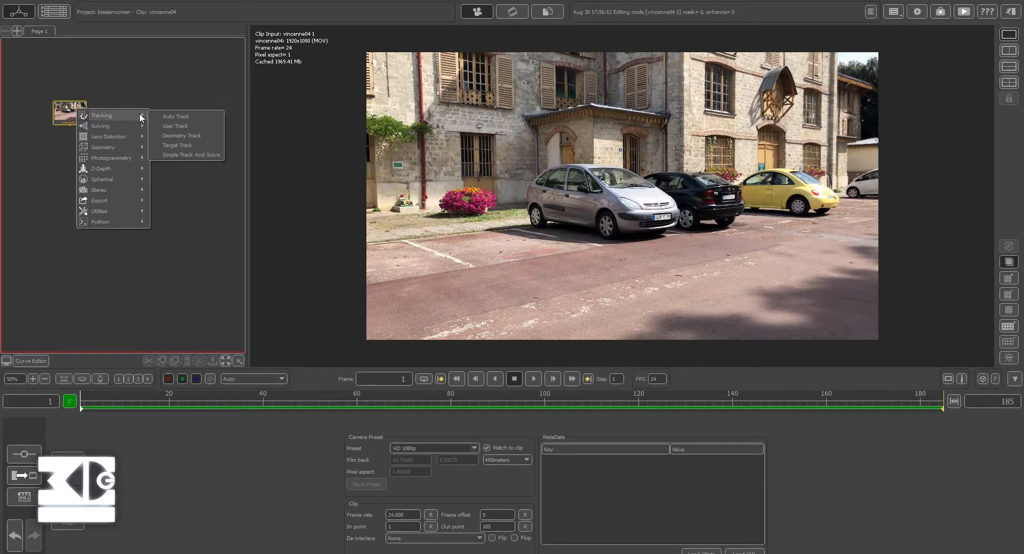
key(Escape)
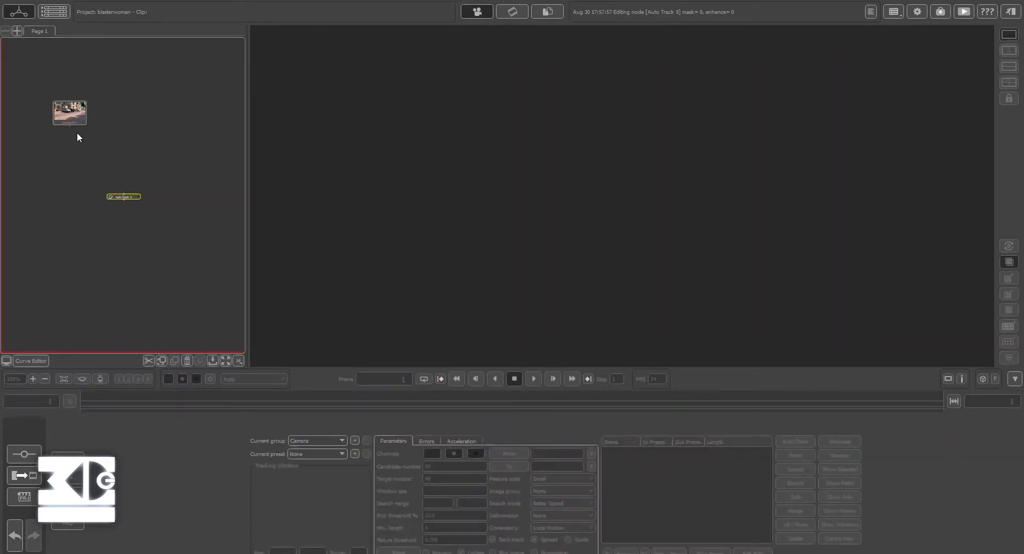
right_drag(33, 154, 173, 227)
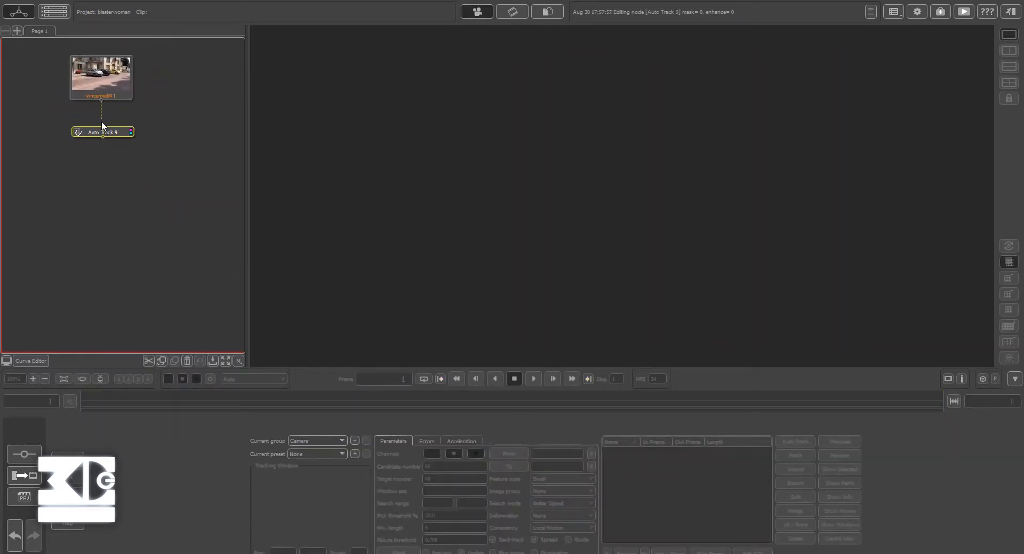
drag(97, 136, 94, 165)
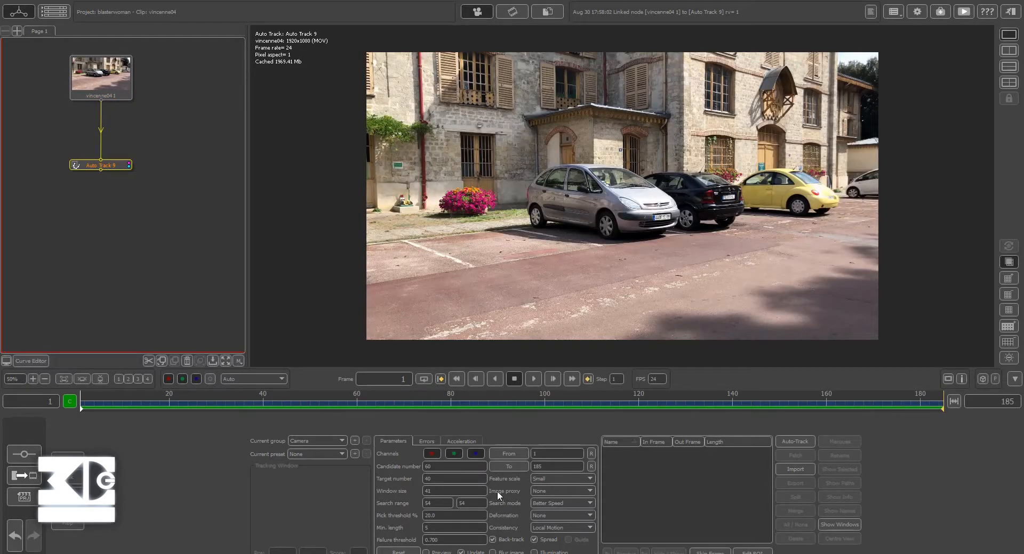
- Set the Auto Track search mode to Better Accuracy and the deformation to Rotate,Scale,Skew, and auto-track the clip
click(557, 492)
click(571, 488)
click(799, 445)
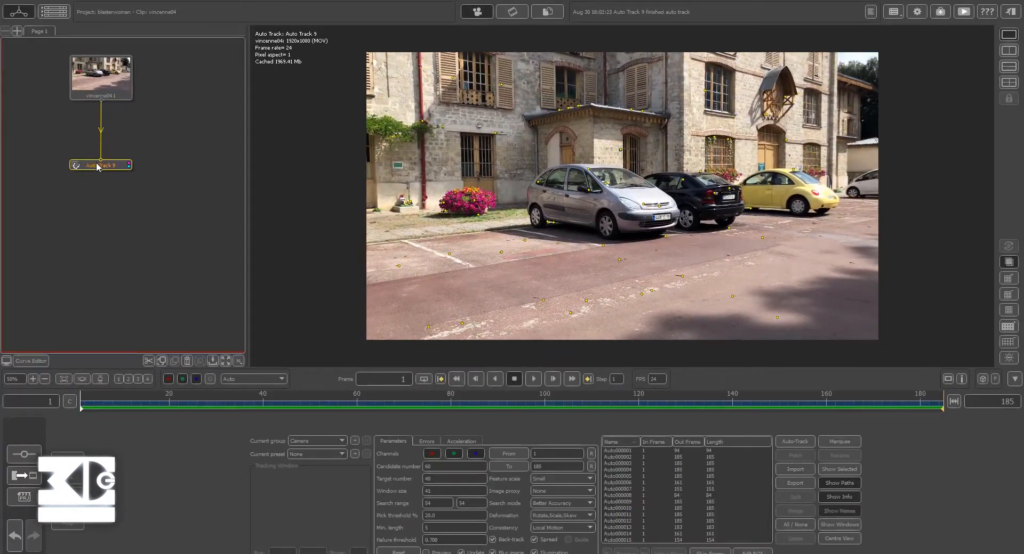
- Add a Camera Solver node after the Auto Track node and solve the camera for the whole clip
right_click(96, 165)
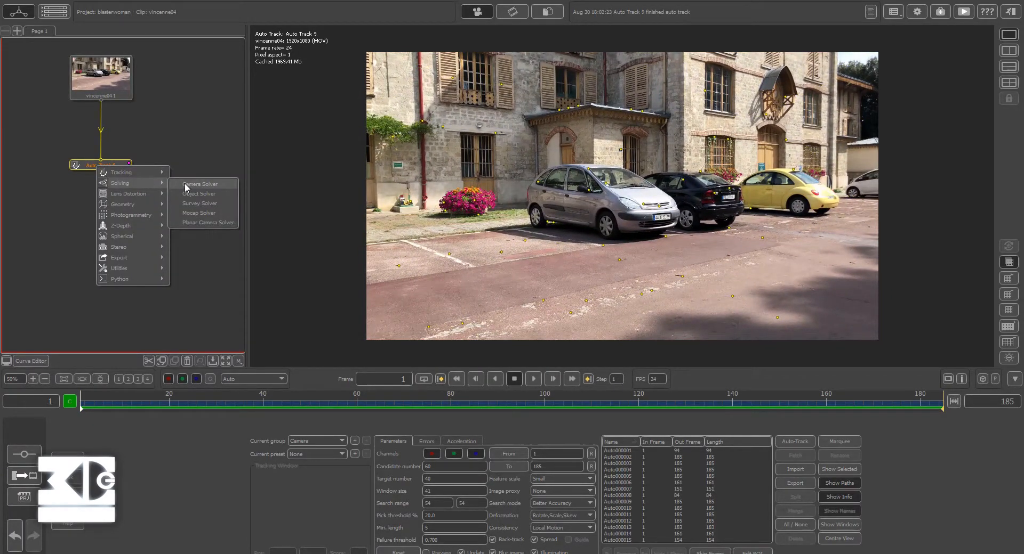
click(185, 183)
click(199, 539)
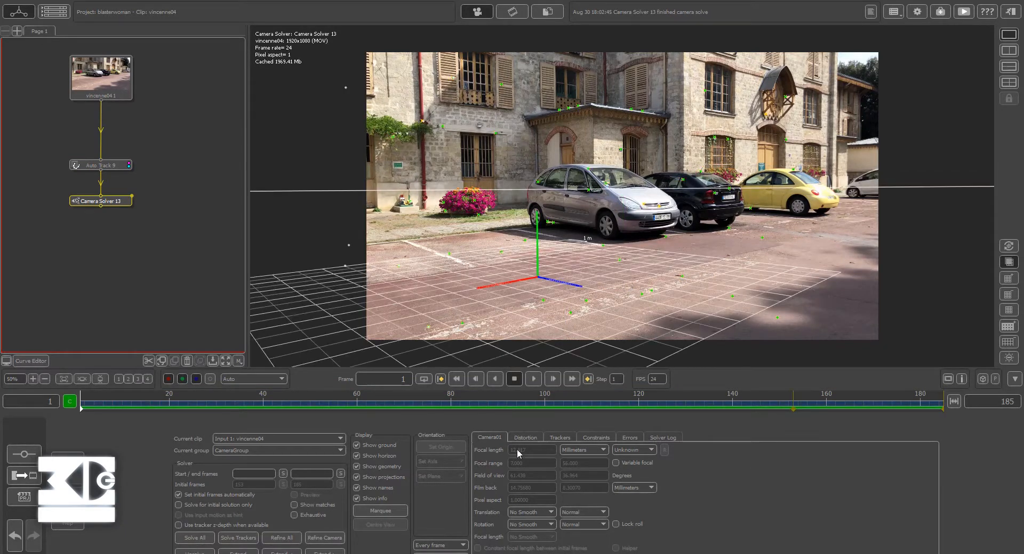
- Examine the tracker error curves of the camera solve across all frames
click(560, 438)
click(630, 438)
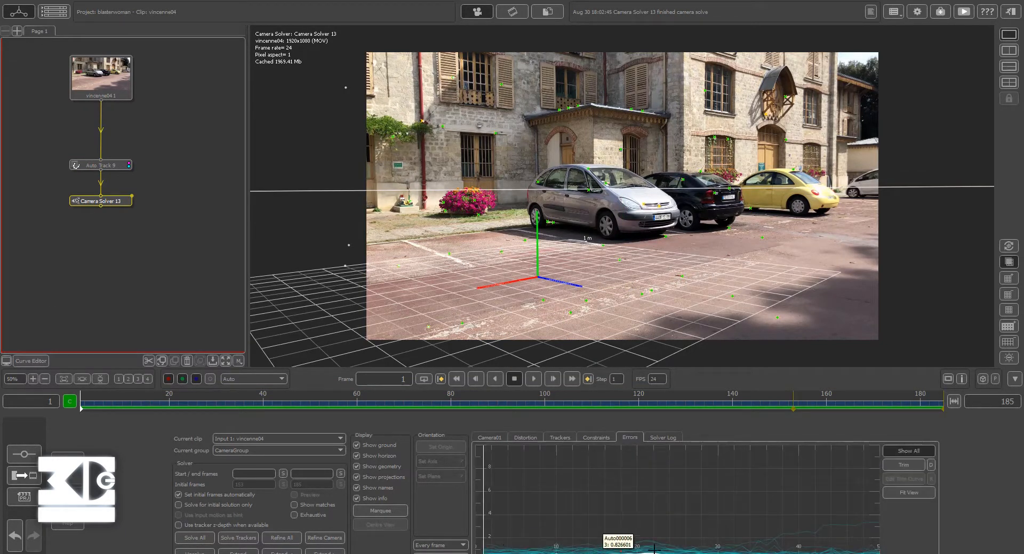
middle_drag(483, 541, 527, 522)
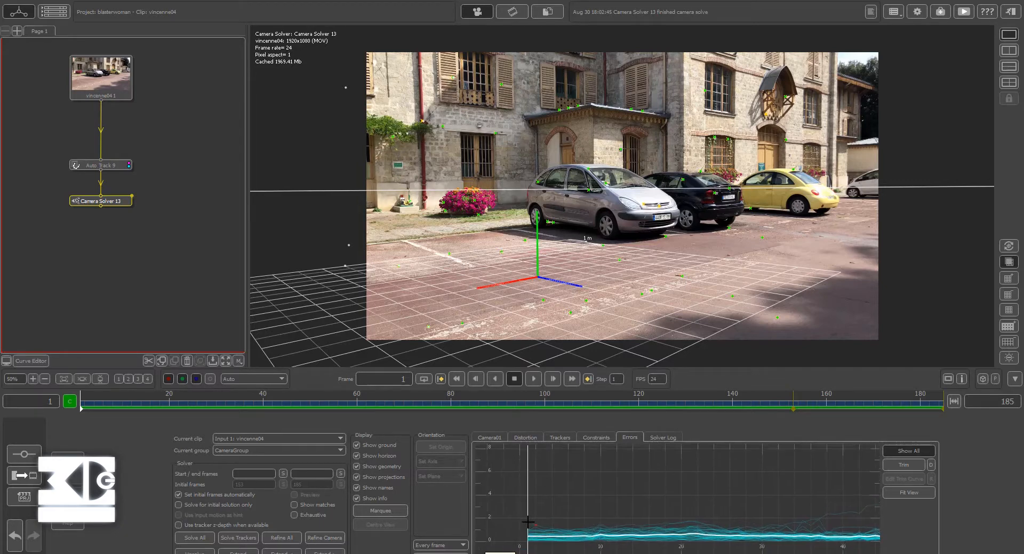
right_drag(500, 528, 540, 495)
middle_drag(789, 502, 683, 484)
right_drag(720, 486, 676, 485)
middle_drag(756, 489, 512, 499)
middle_drag(810, 495, 763, 465)
middle_drag(755, 499, 520, 512)
middle_drag(766, 544, 552, 498)
- Refine the entire camera solve and play through the clip to check that the ground grid sticks
click(284, 540)
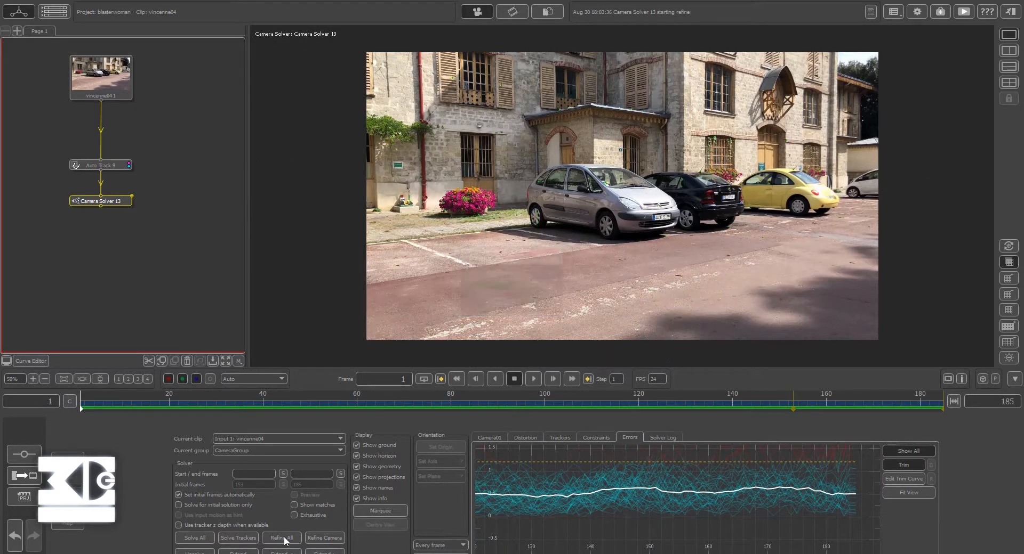
click(531, 379)
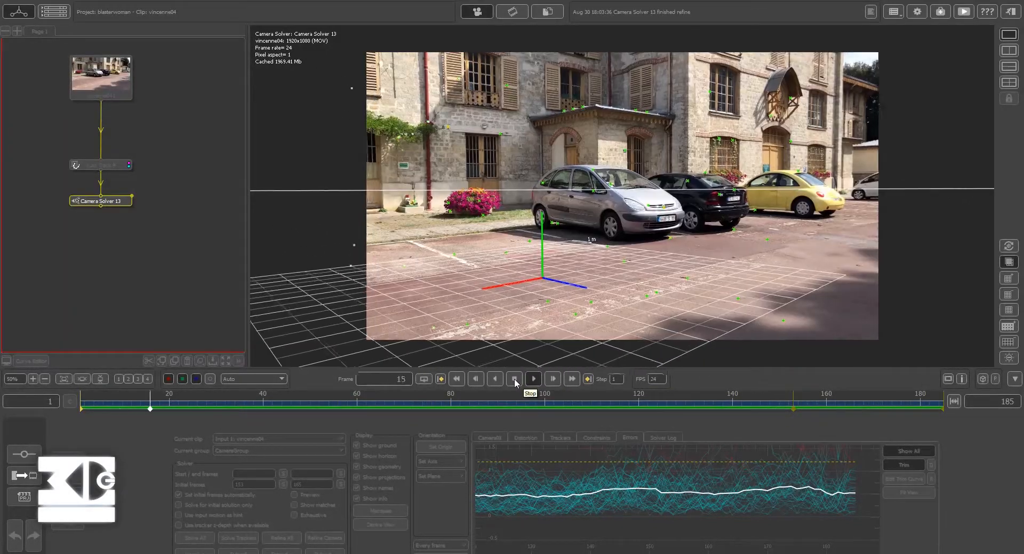
click(516, 379)
drag(418, 402, 806, 403)
- Add an Orient Scene node after the Camera Solver node
right_click(107, 201)
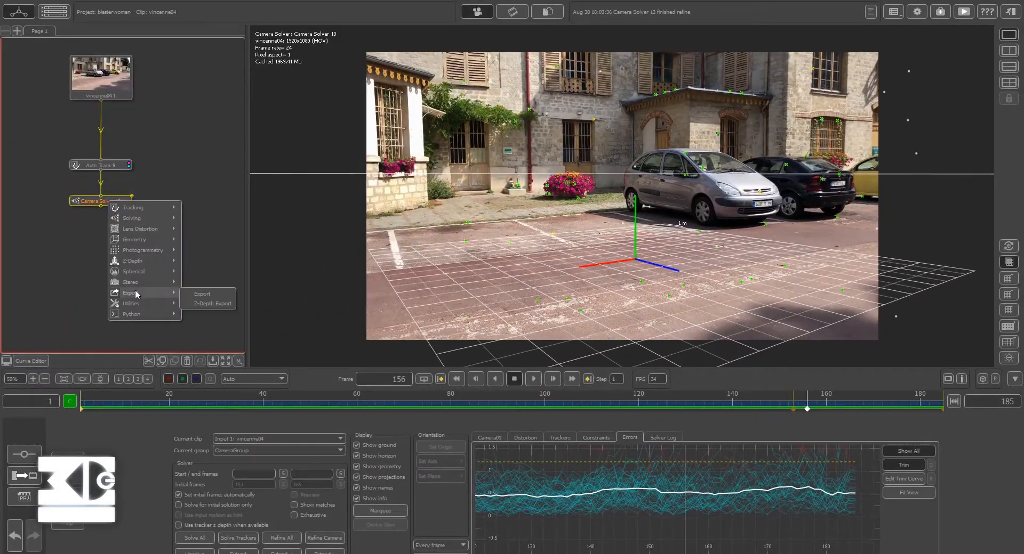
mouse_move(155, 304)
click(199, 324)
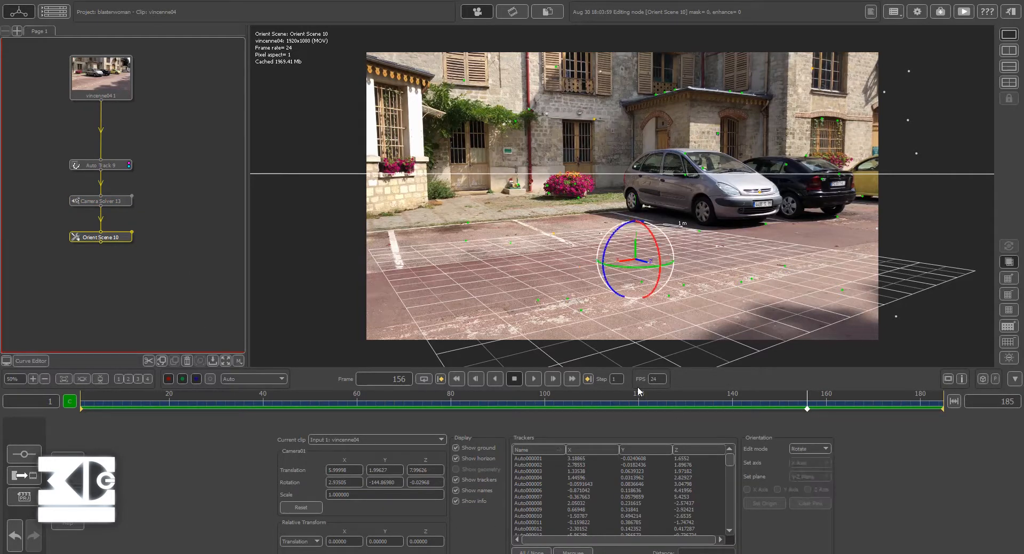
- Rotate the scene until the ground grid lines up with the parking lot pavement, and play back the clip to check it
drag(638, 400, 811, 403)
drag(665, 262, 647, 269)
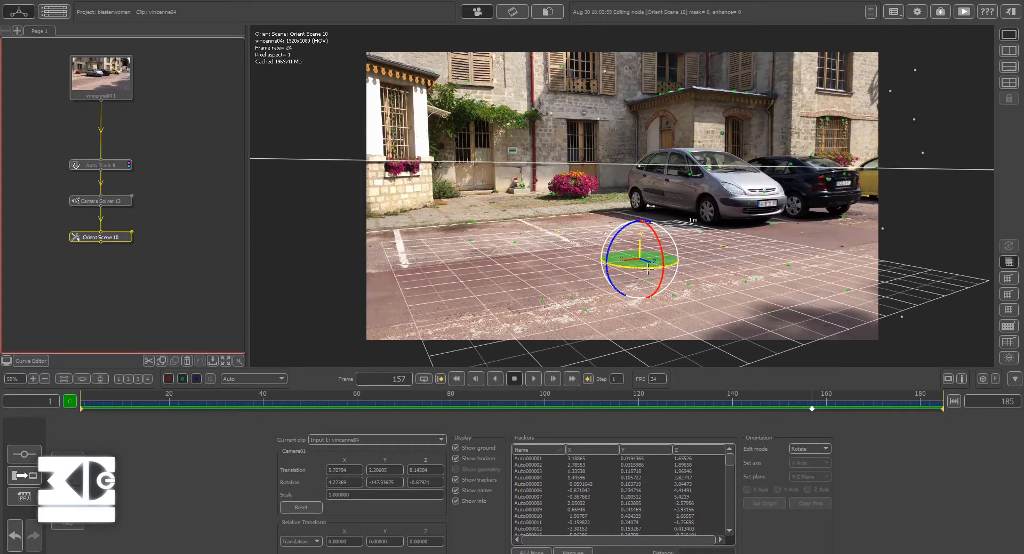
drag(621, 231, 620, 262)
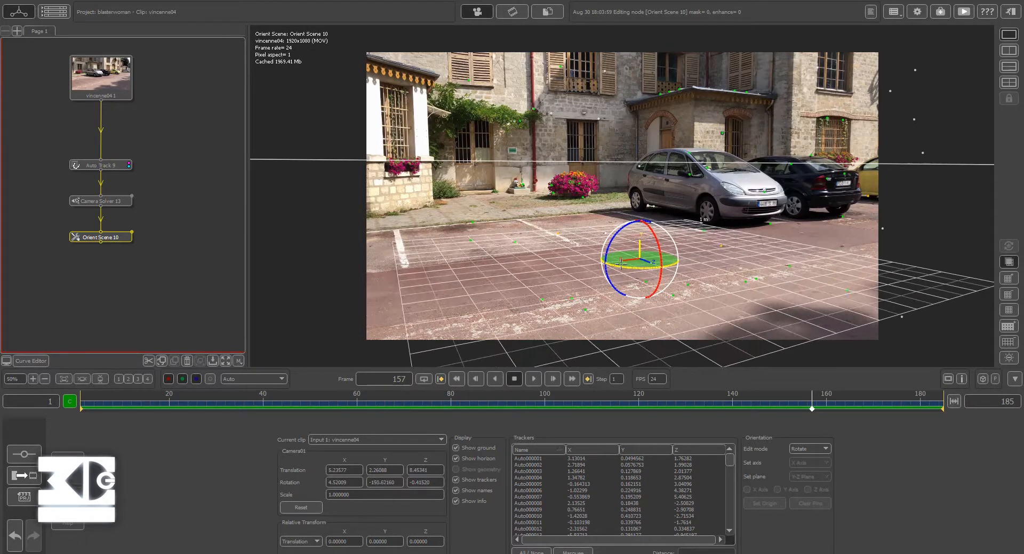
drag(812, 406, 334, 381)
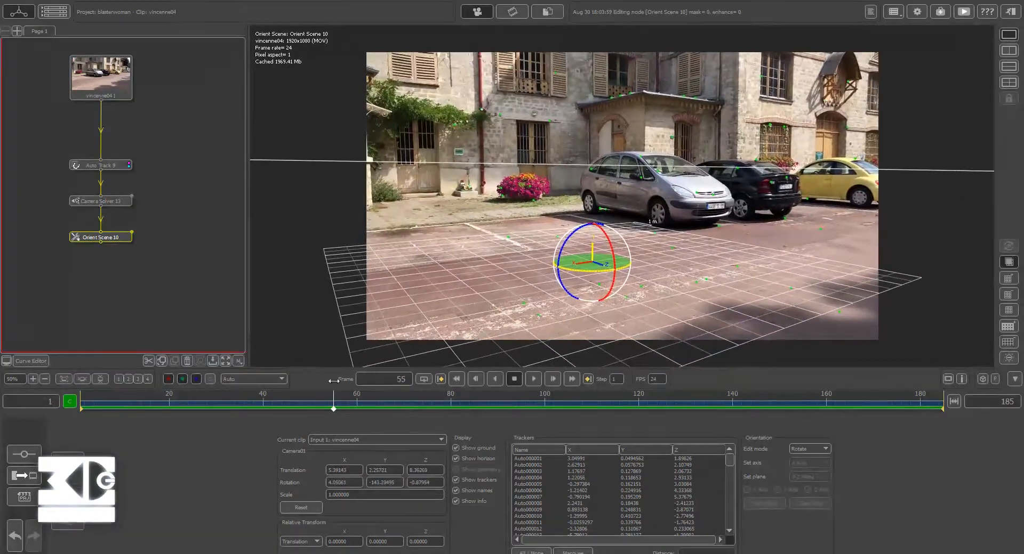
click(533, 379)
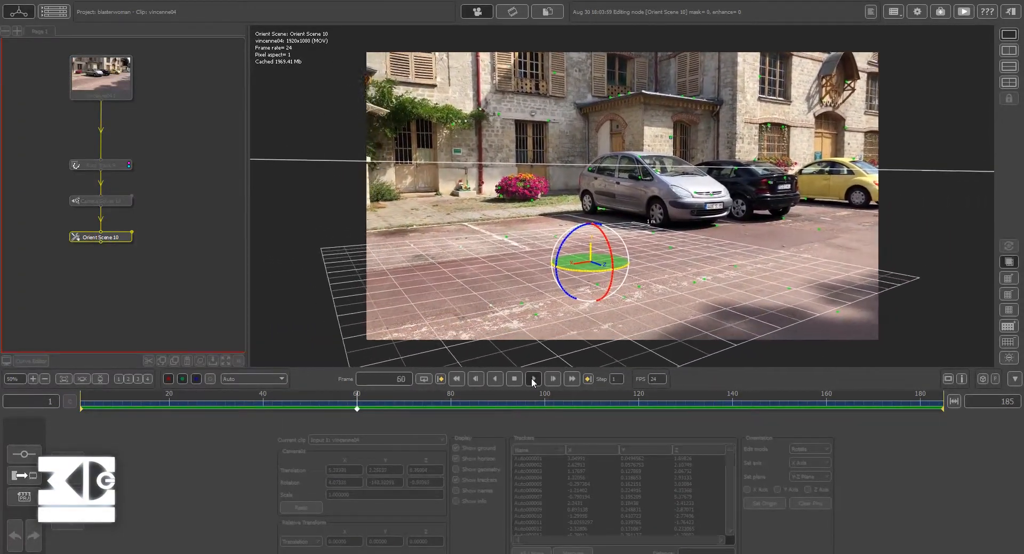
click(515, 379)
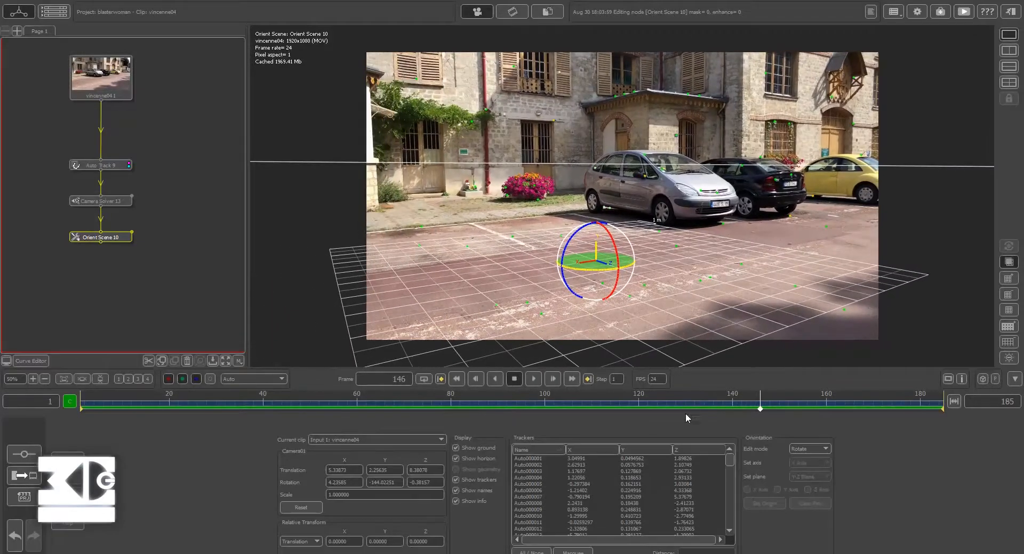
- Add a Test Object node after Orient Scene, add a Mushroom to the scene and scale it to about 3.63
right_click(107, 237)
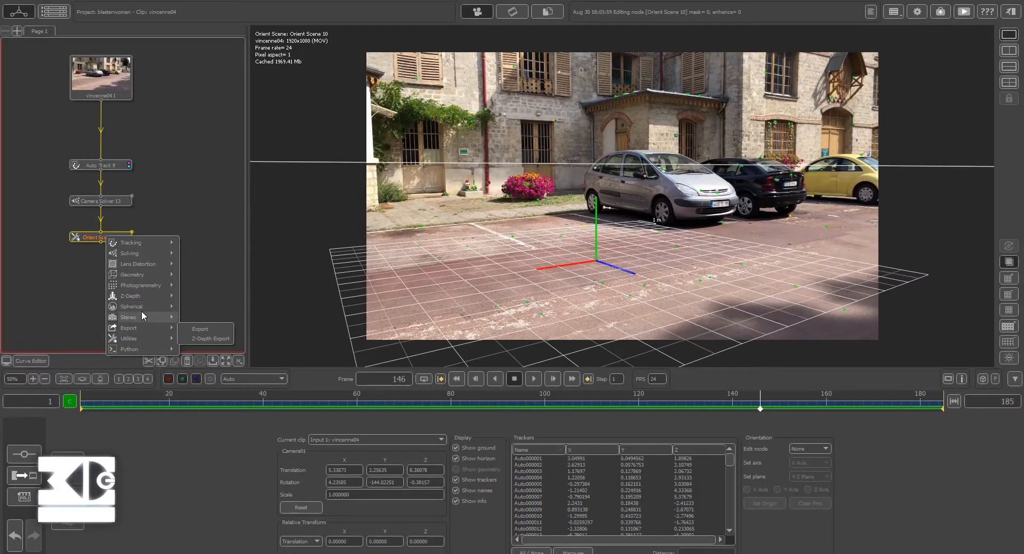
click(195, 277)
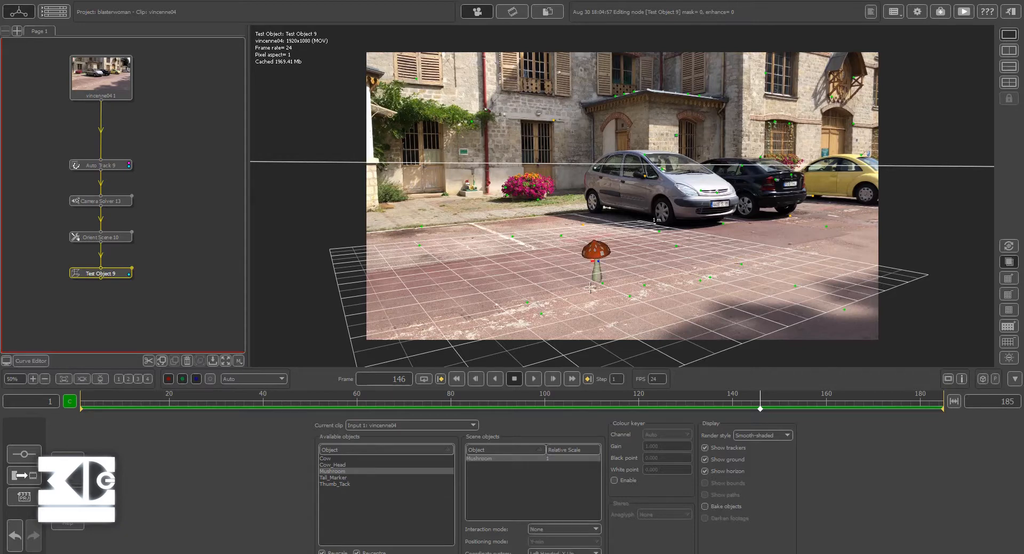
drag(617, 282, 679, 273)
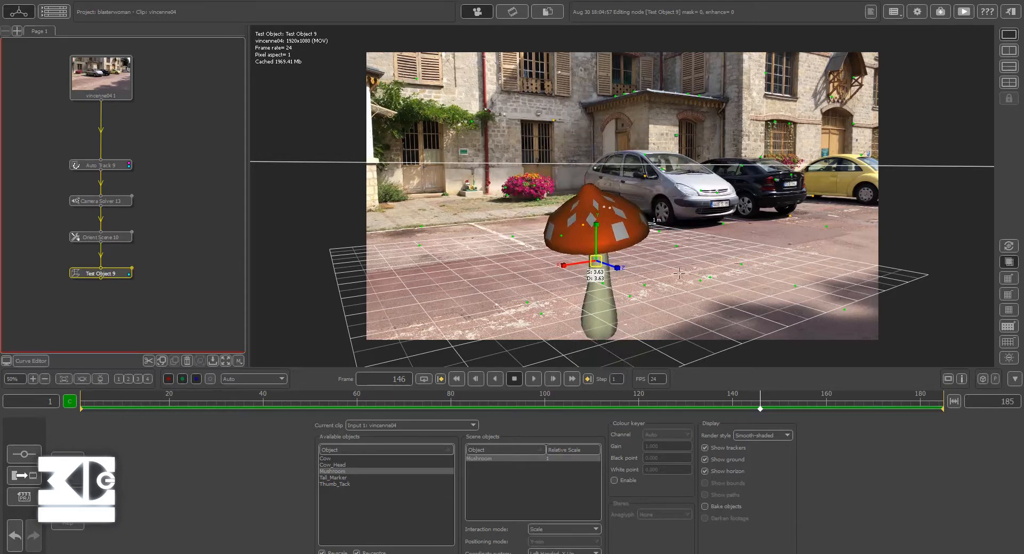
- Place the mushroom at the tracked feature on the parking line near the flowers and check it in perspective and playback
click(564, 552)
click(512, 236)
click(1006, 54)
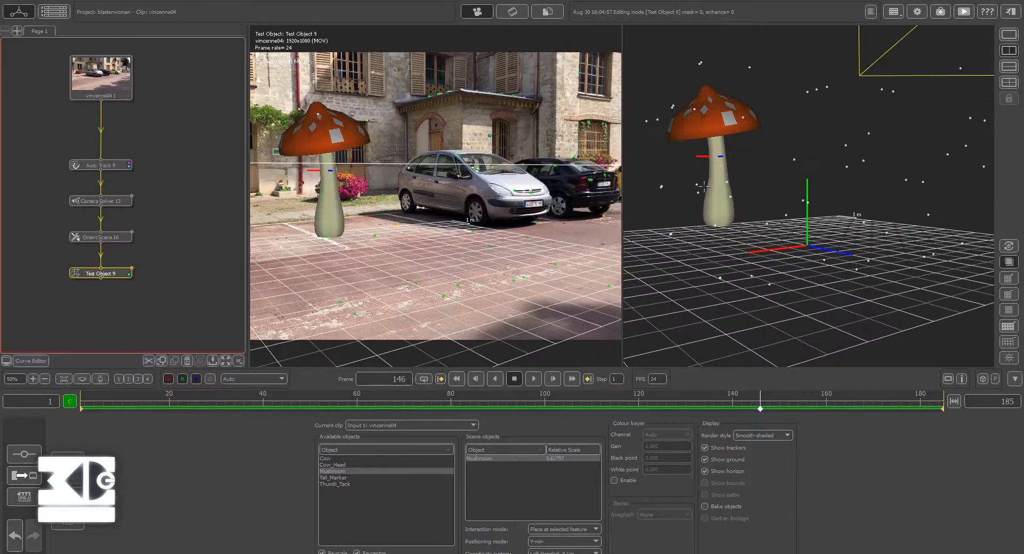
middle_drag(702, 271, 622, 340)
click(1008, 50)
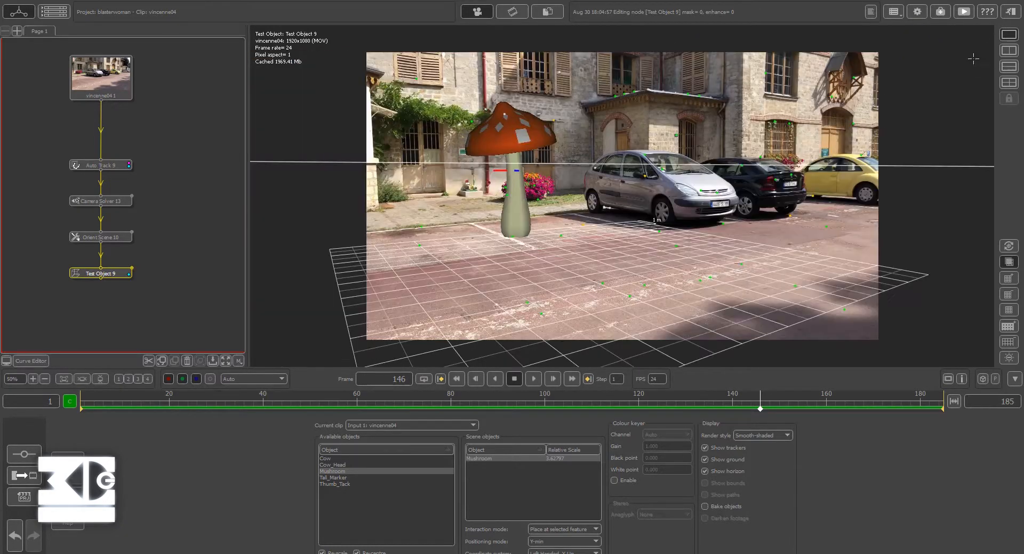
click(532, 380)
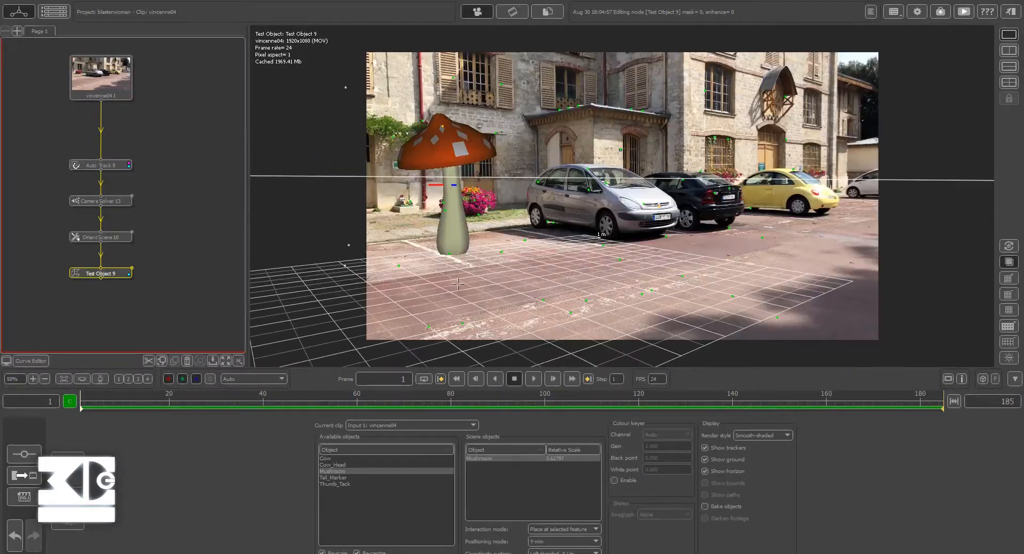
- Show the camera and perspective views side by side, add a second Mushroom and scale it to about 3.5
click(1008, 50)
drag(692, 209, 795, 223)
scroll(808, 229, up, 3)
middle_drag(808, 228, 701, 194)
drag(701, 194, 856, 246)
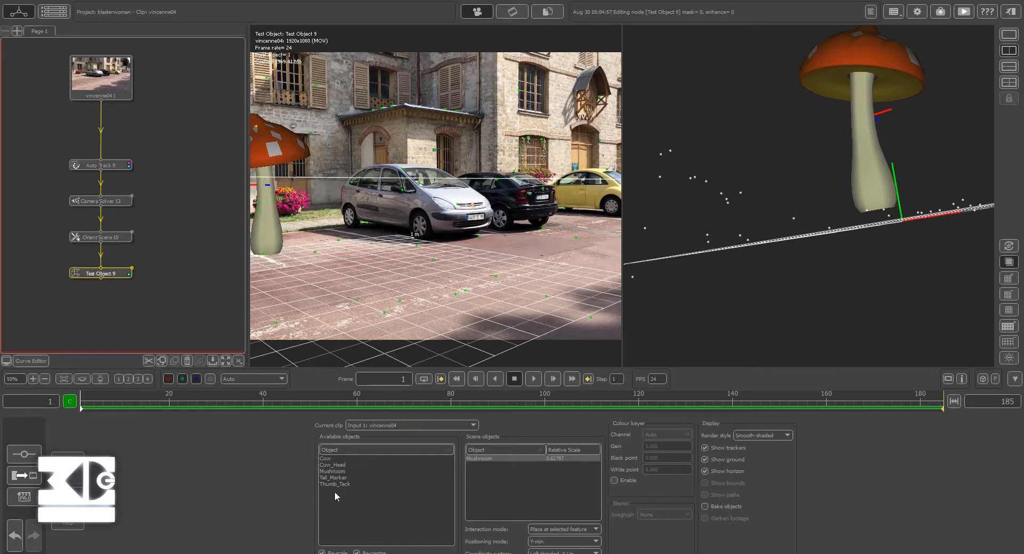
click(355, 300)
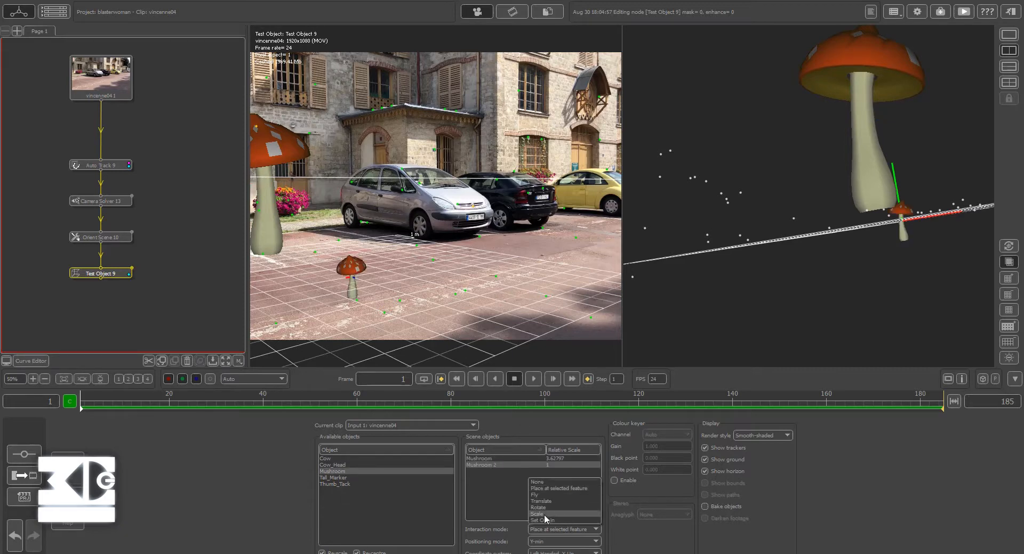
click(544, 515)
drag(351, 277, 421, 272)
- Place the second mushroom at the selected feature on the ground beside the silver car's front wheel
drag(746, 279, 762, 280)
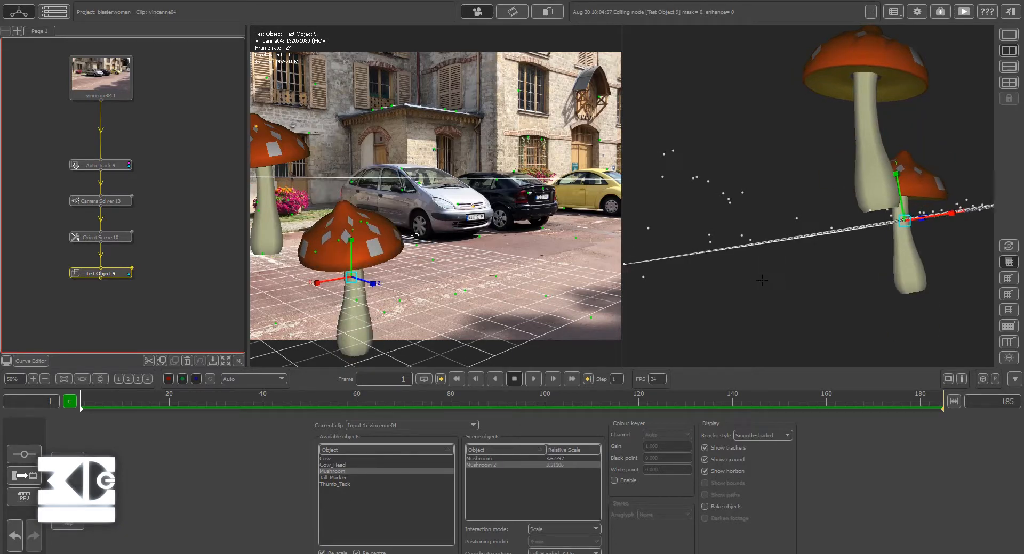
middle_drag(761, 280, 754, 292)
middle_drag(425, 279, 512, 253)
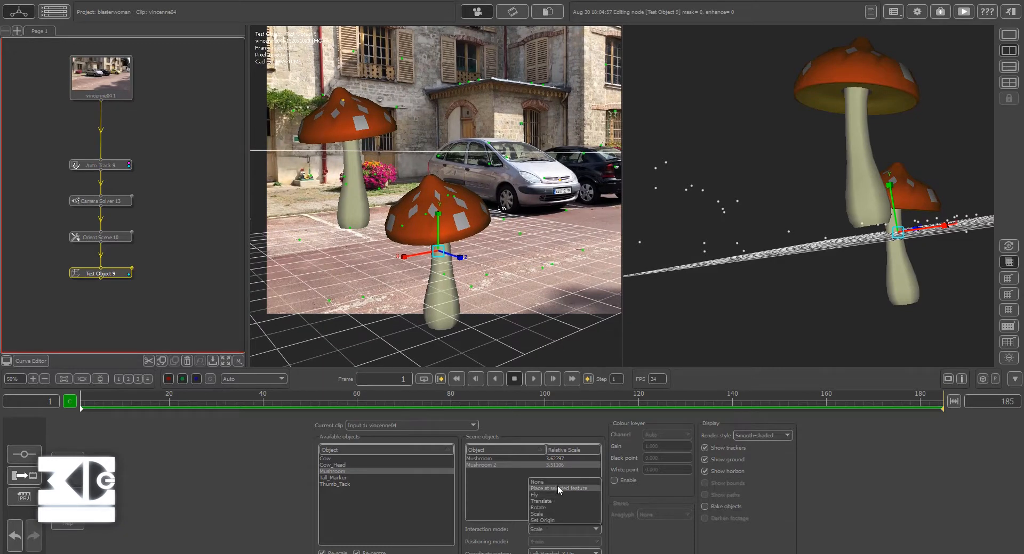
click(502, 218)
- Reopen the Orient Scene node and translate the scene slightly down along the Y axis toward the ground plane
click(104, 238)
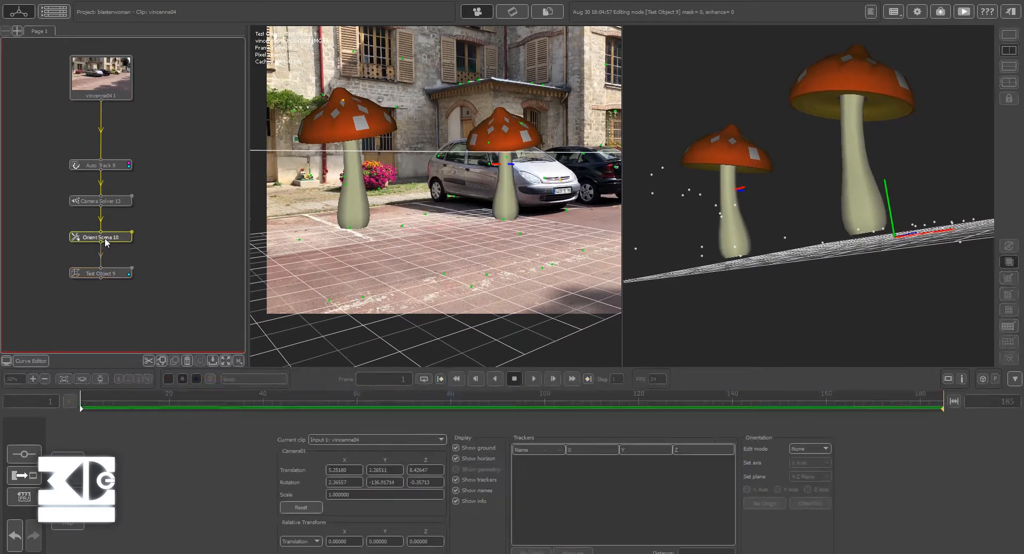
middle_drag(791, 283, 758, 289)
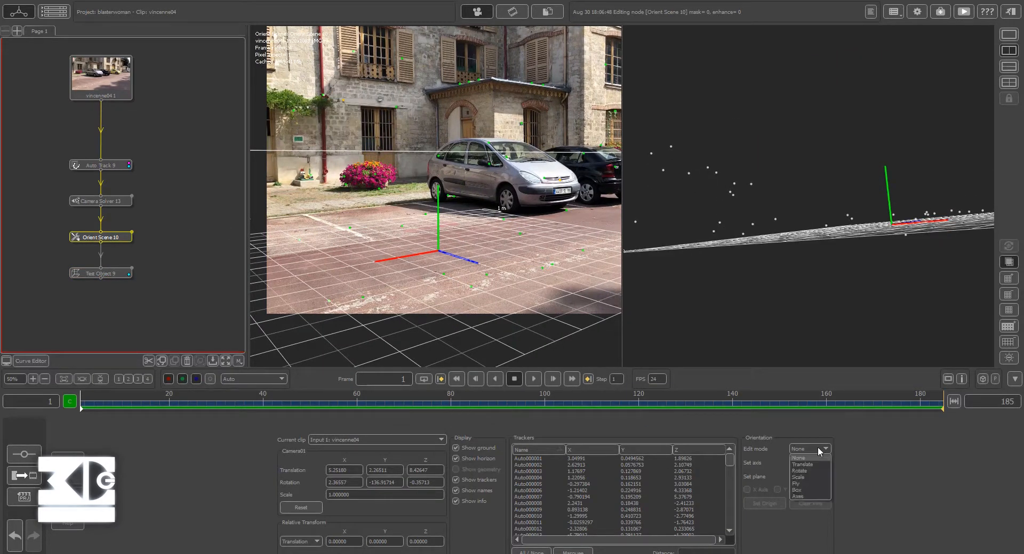
click(802, 465)
drag(889, 180, 891, 189)
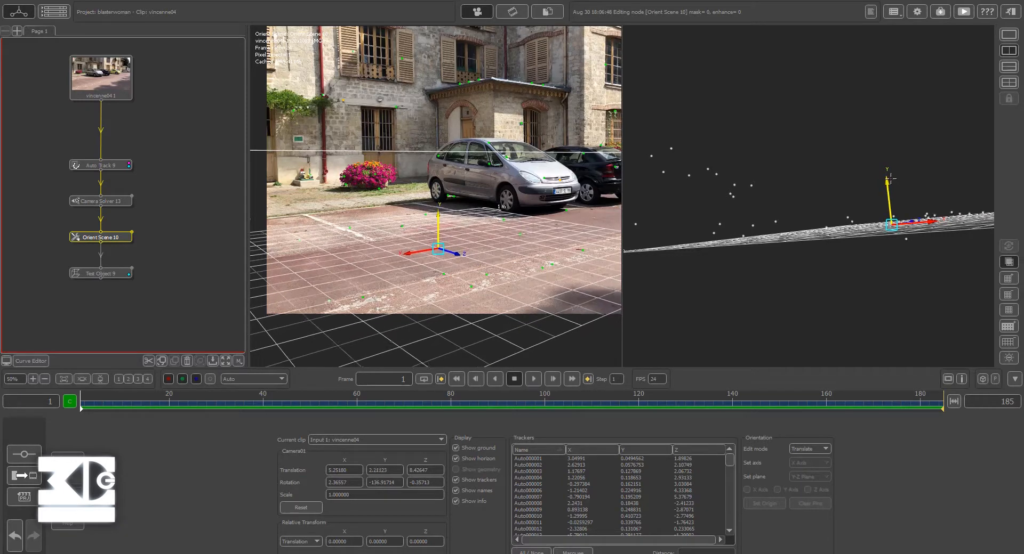
- Try to lower the scene slightly further along the Y axis
middle_drag(892, 189, 886, 165)
drag(895, 167, 898, 171)
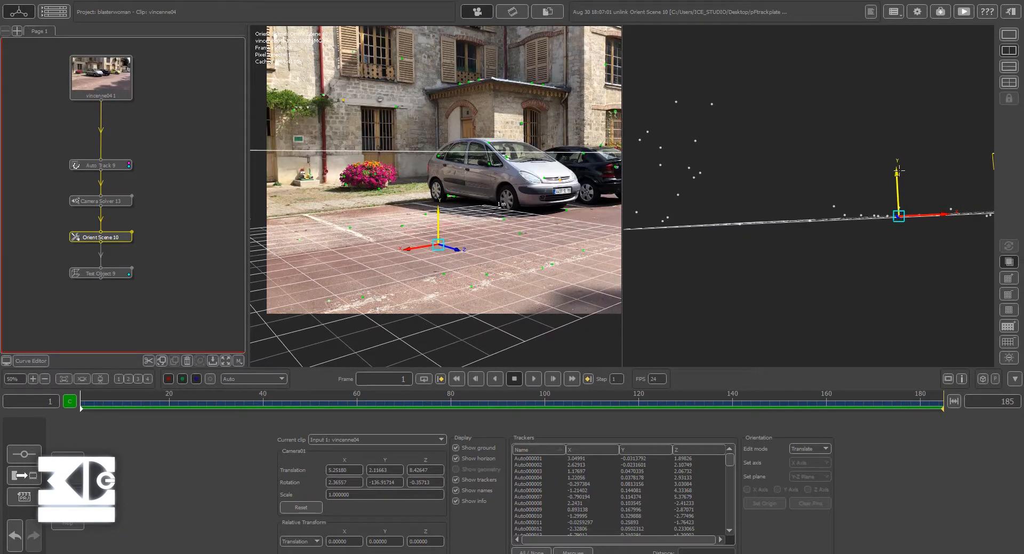
middle_drag(899, 171, 708, 187)
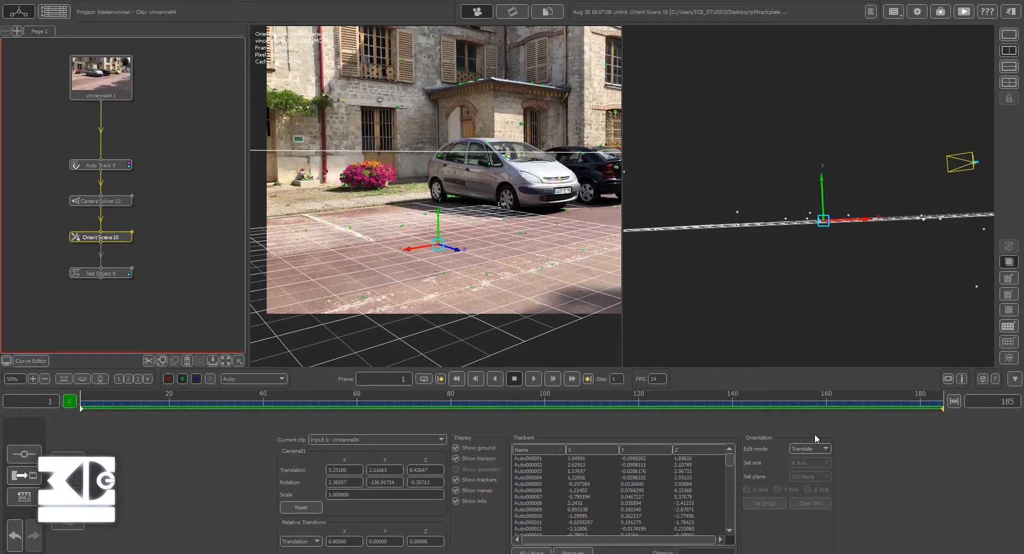
key(ctrl+z)
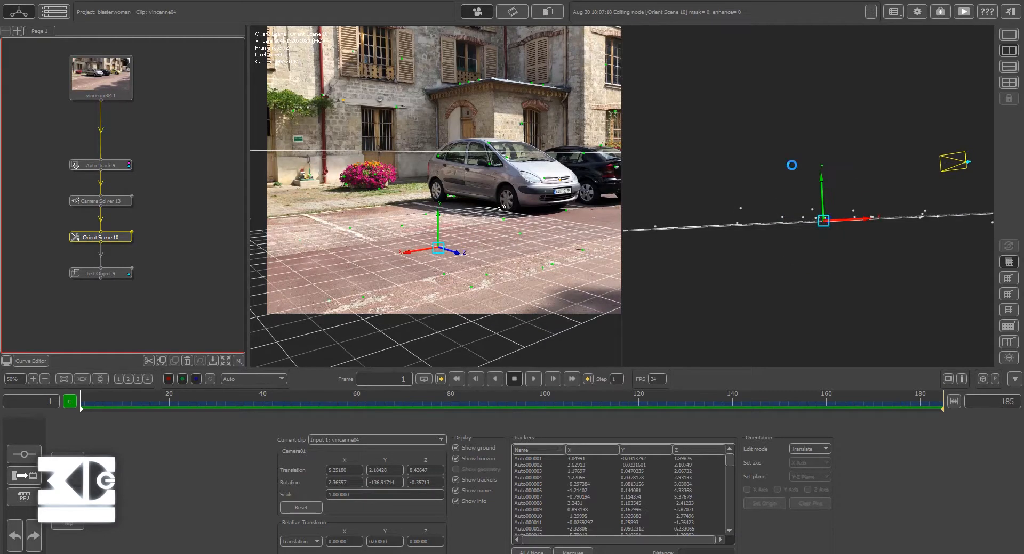
- Inspect the ground plane and the test mushrooms from the side in the perspective view
middle_drag(792, 166, 774, 357)
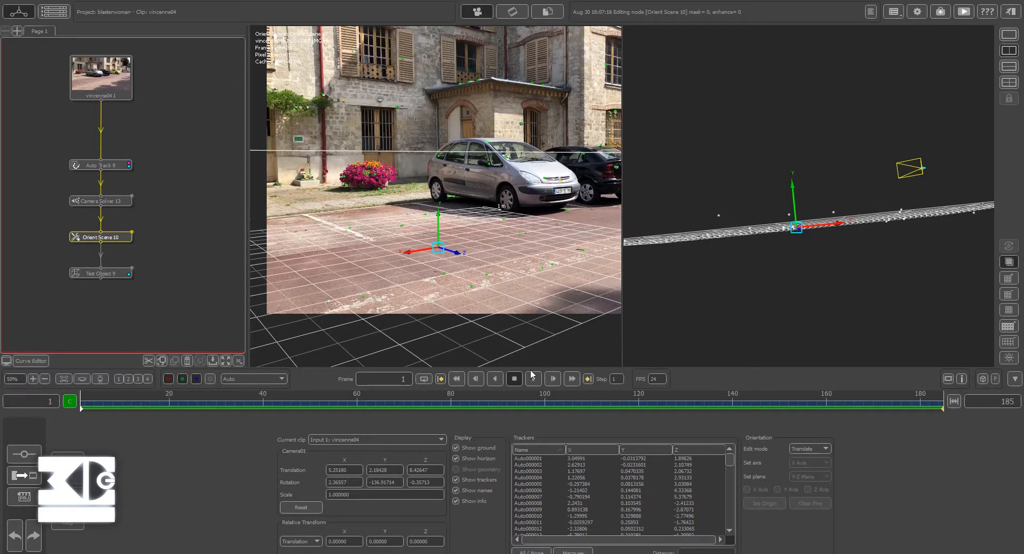
click(100, 274)
middle_drag(767, 283, 744, 280)
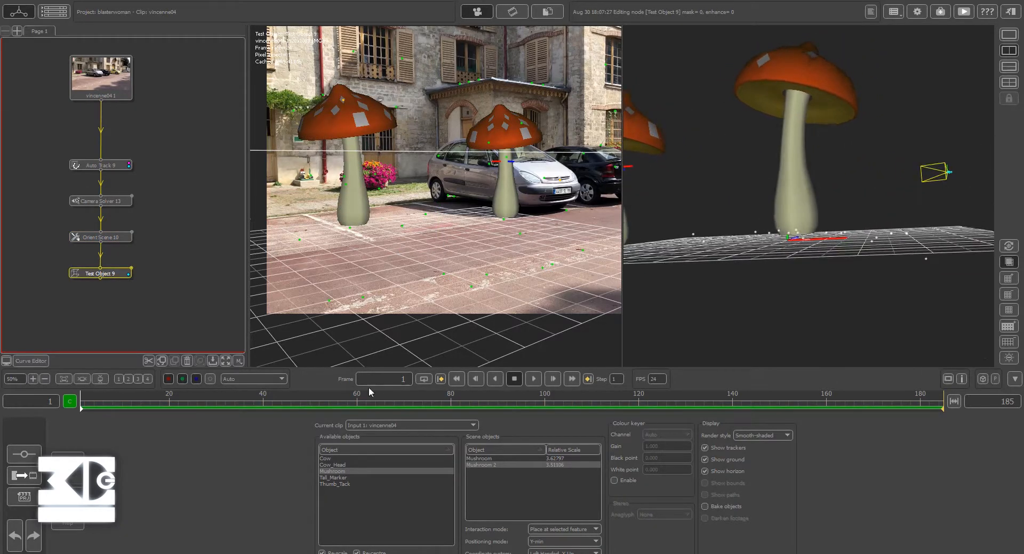
- Reopen the Orient Scene node, translate the scene slightly down along Y and shift it along Z until the camera's Z translation is about 10.23
click(101, 237)
middle_drag(791, 230, 803, 180)
drag(802, 180, 802, 179)
middle_drag(900, 255, 688, 198)
drag(457, 248, 428, 233)
- Rotate the scene slightly about its Z axis using the Rotate edit mode, and return the edit mode to Translate
click(803, 470)
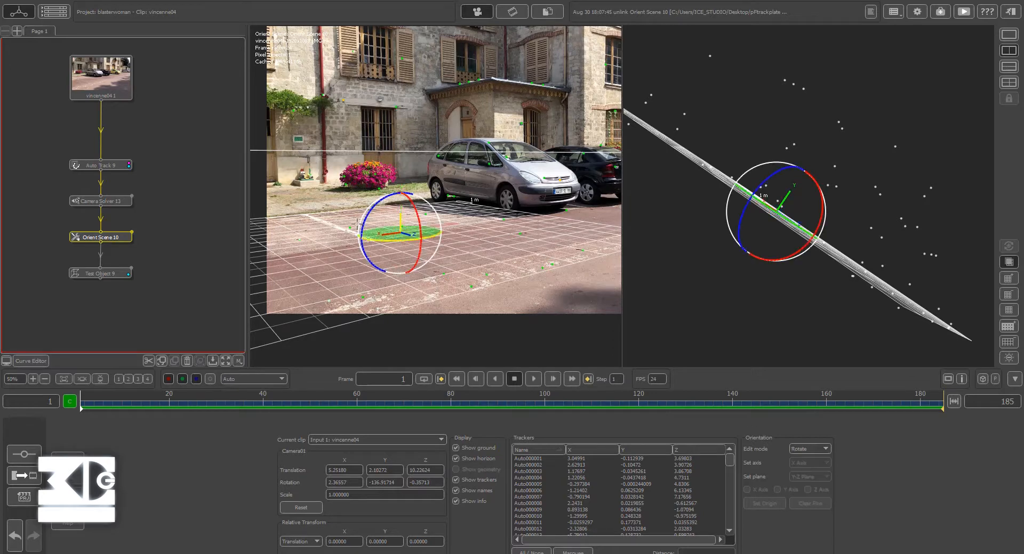
drag(362, 221, 359, 225)
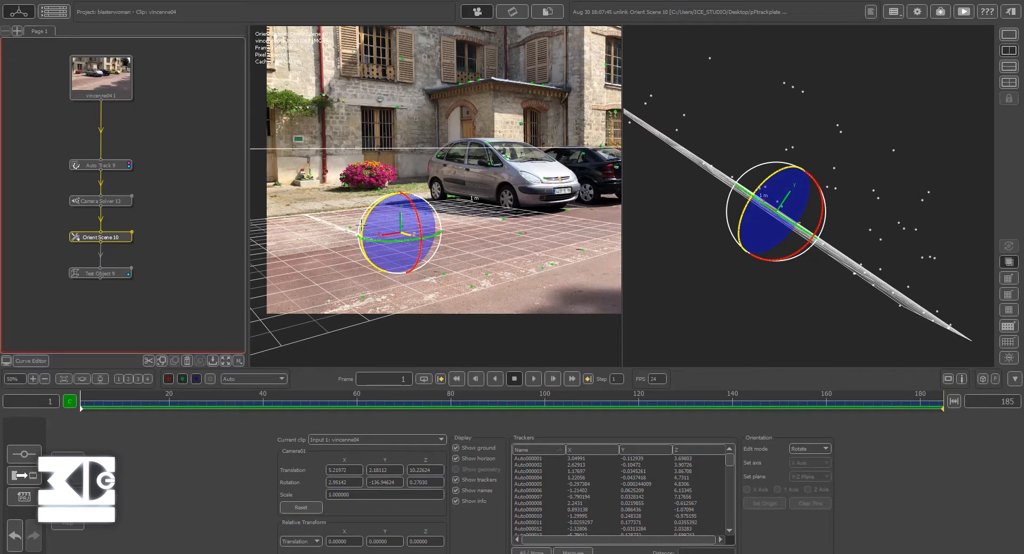
click(822, 450)
click(806, 459)
middle_drag(724, 292, 773, 318)
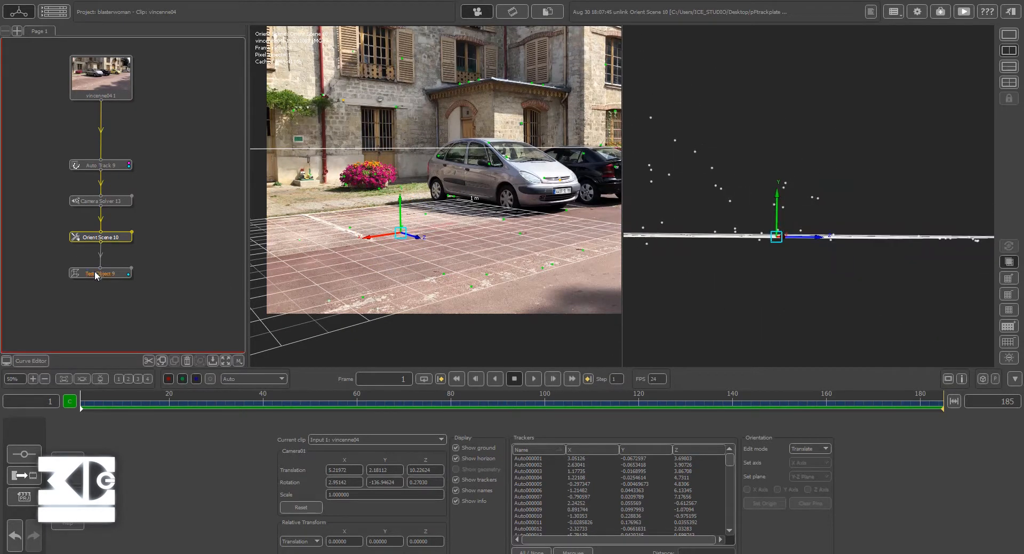
- Open the Test Object node and lower both mushrooms along the Y axis until their stems rest on the ground plane
click(96, 275)
middle_drag(747, 272, 873, 240)
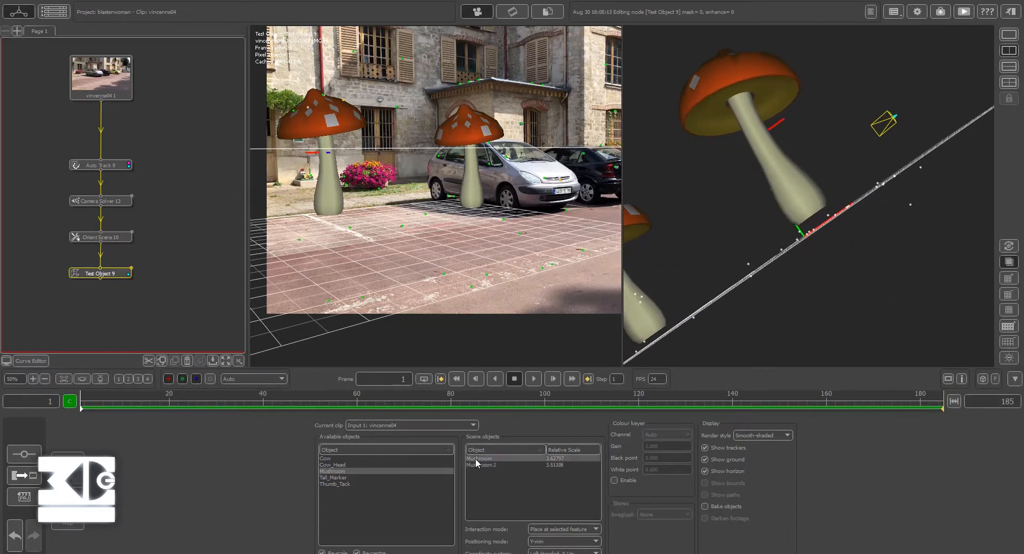
drag(755, 126, 723, 165)
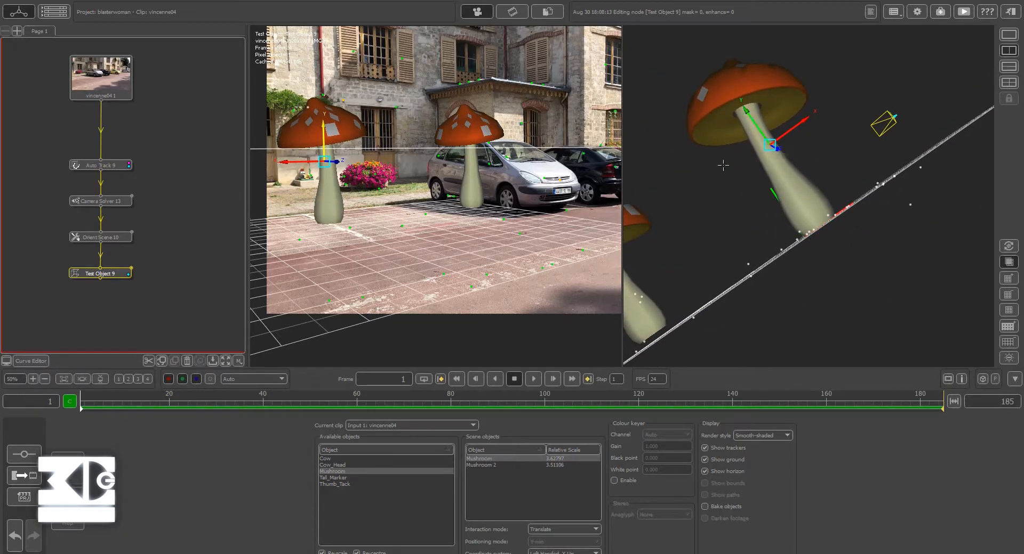
middle_drag(651, 255, 751, 247)
drag(661, 247, 669, 255)
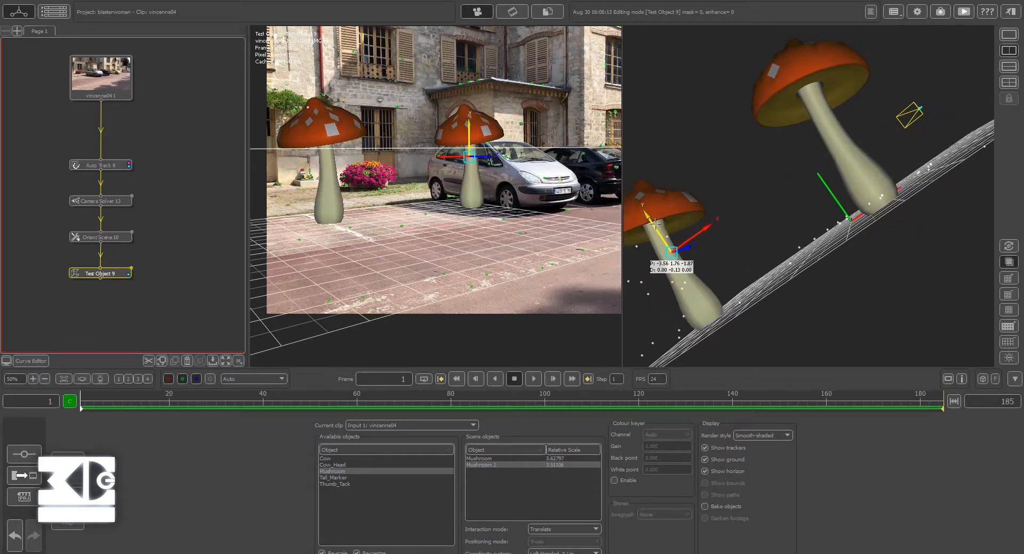
middle_drag(750, 237, 689, 169)
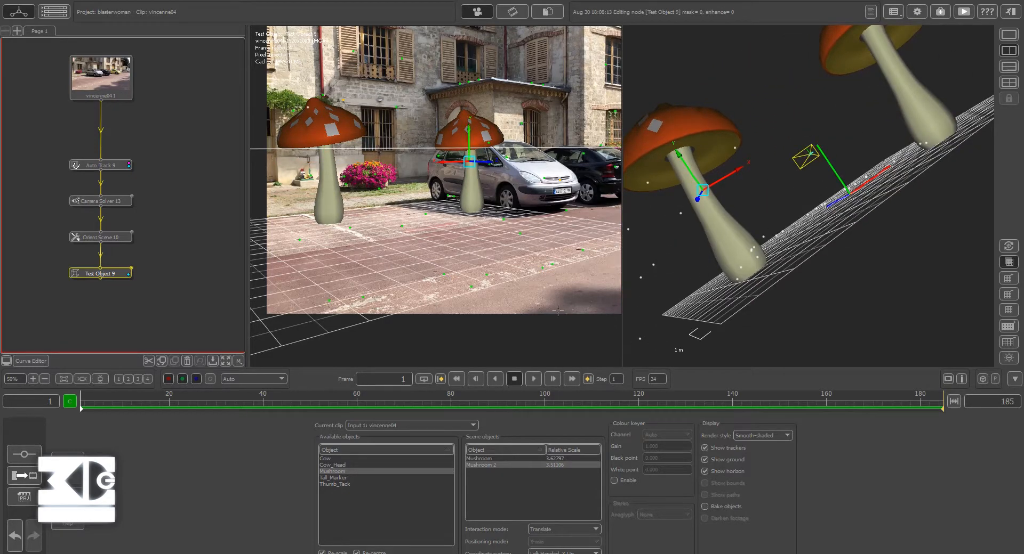
- Show the single camera view and play the clip to check how both mushrooms stick to the ground
click(1008, 34)
click(533, 379)
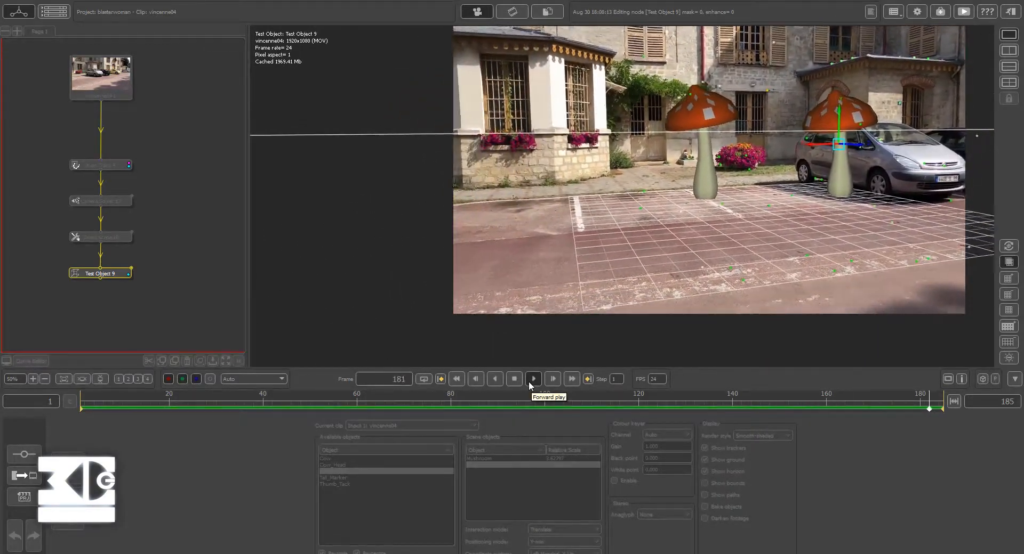
click(514, 379)
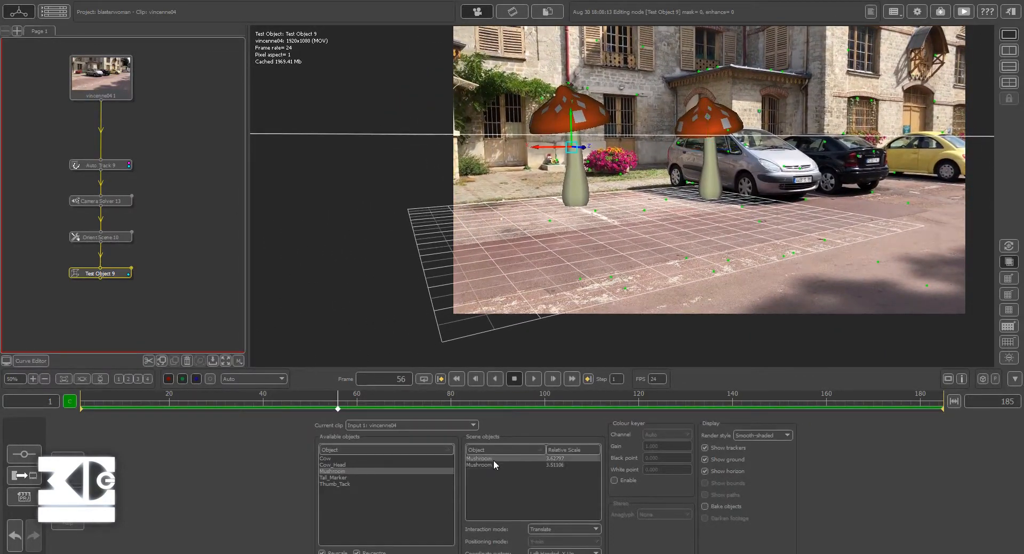
- Move the first mushroom across the ground closer to the camera and toward the silver car, and play the clip
drag(533, 147, 629, 167)
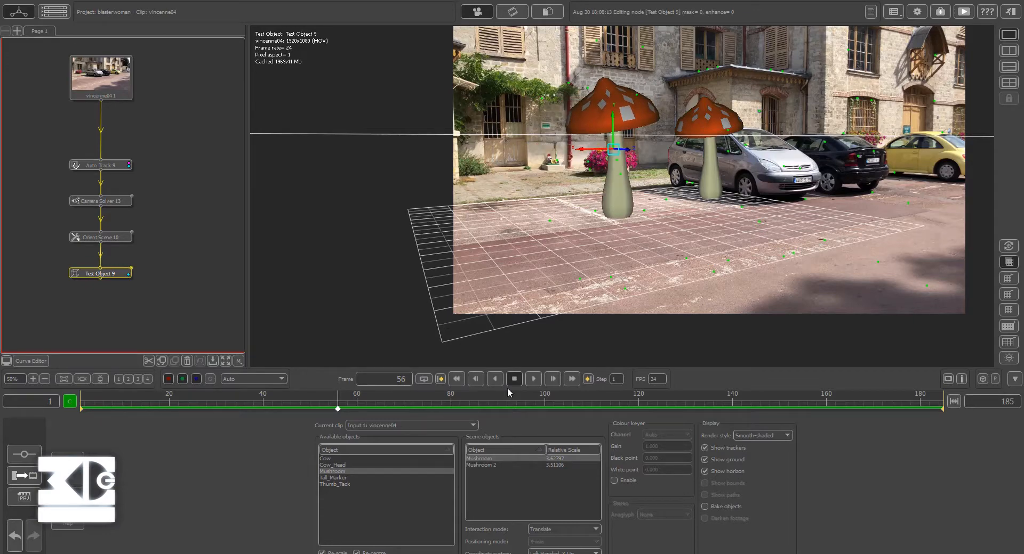
click(533, 379)
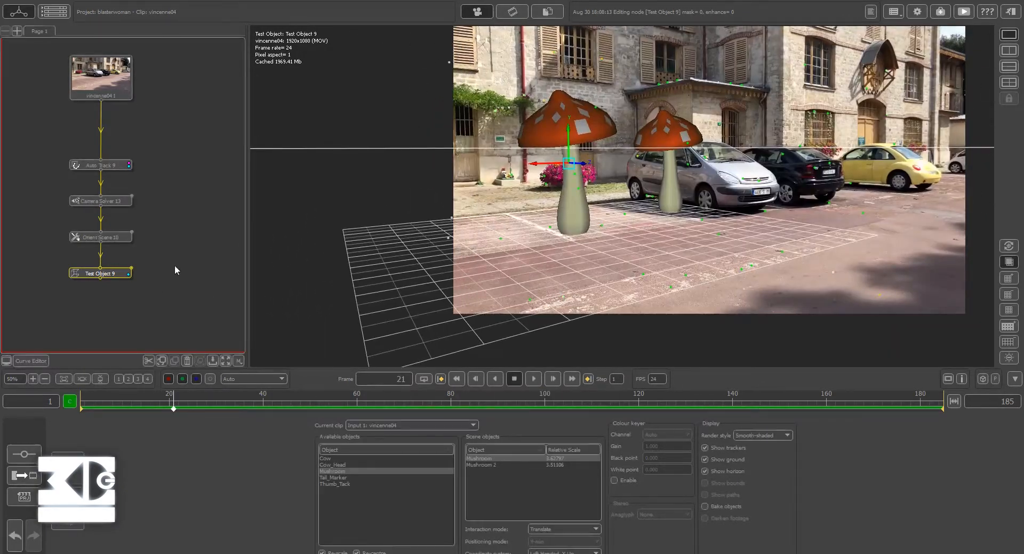
- Add an Export node after the Test Object node and review its tracker and group export lists
middle_drag(175, 266, 191, 234)
right_click(127, 244)
mouse_move(155, 340)
click(210, 335)
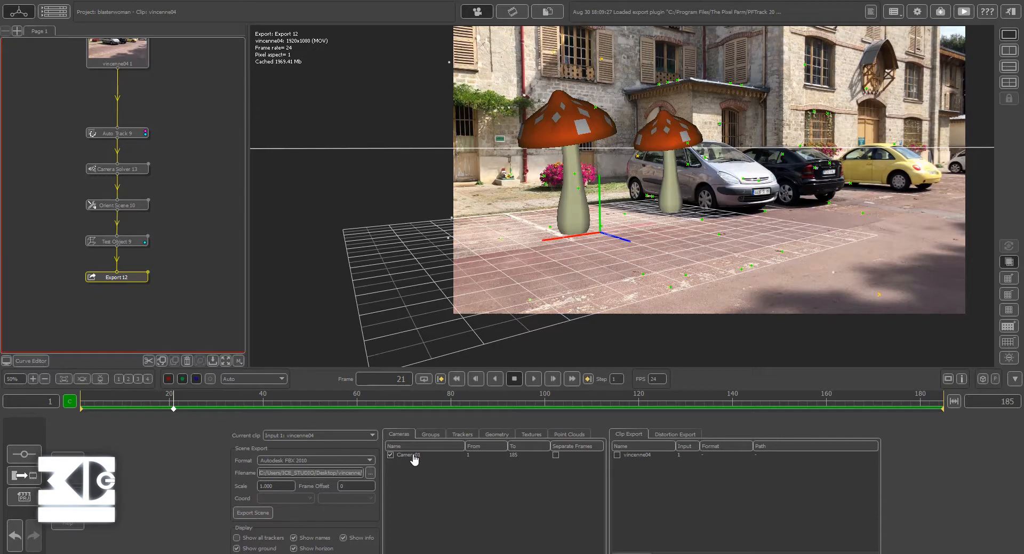
click(462, 434)
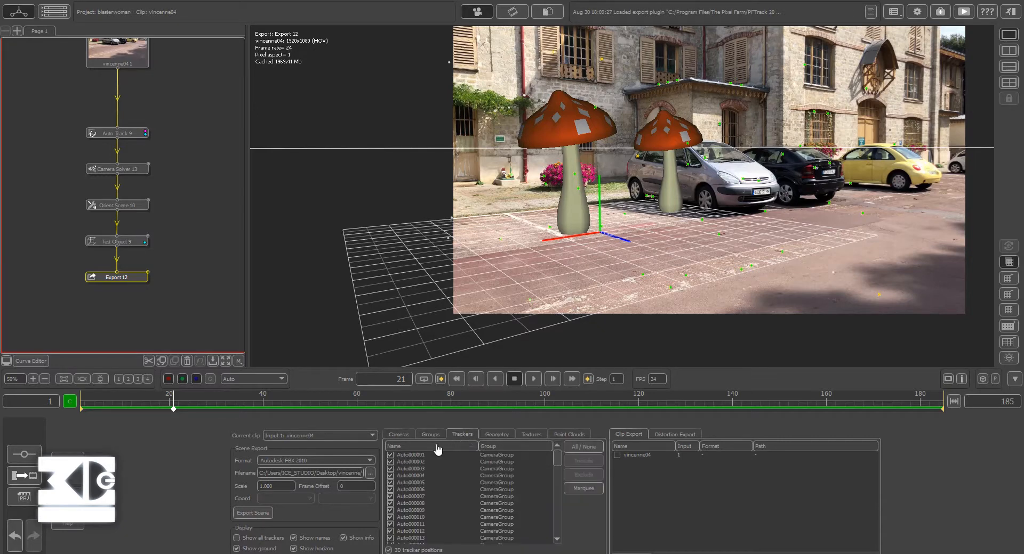
click(430, 435)
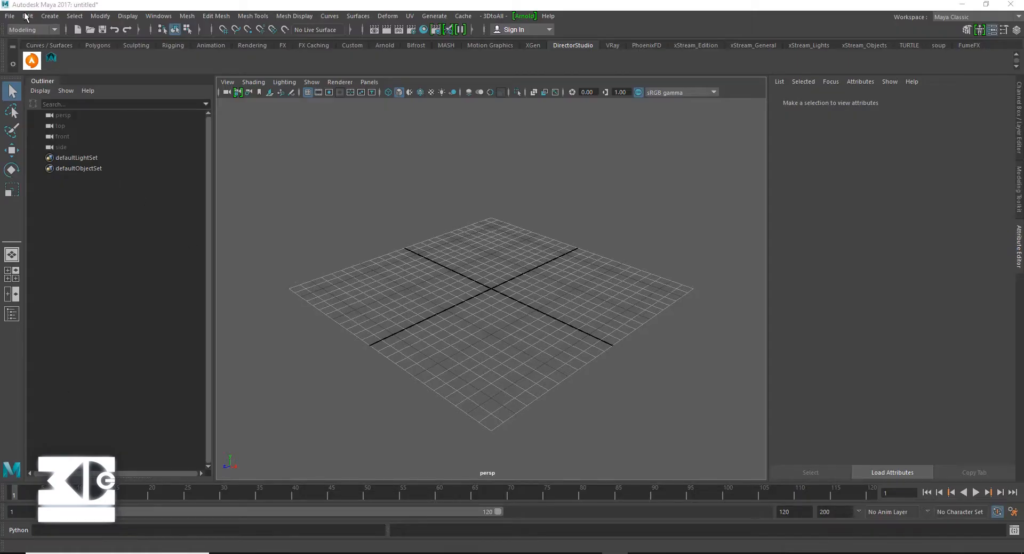
- In Maya, import the exported tracking scene file from the vincenne folder on the Desktop
click(11, 16)
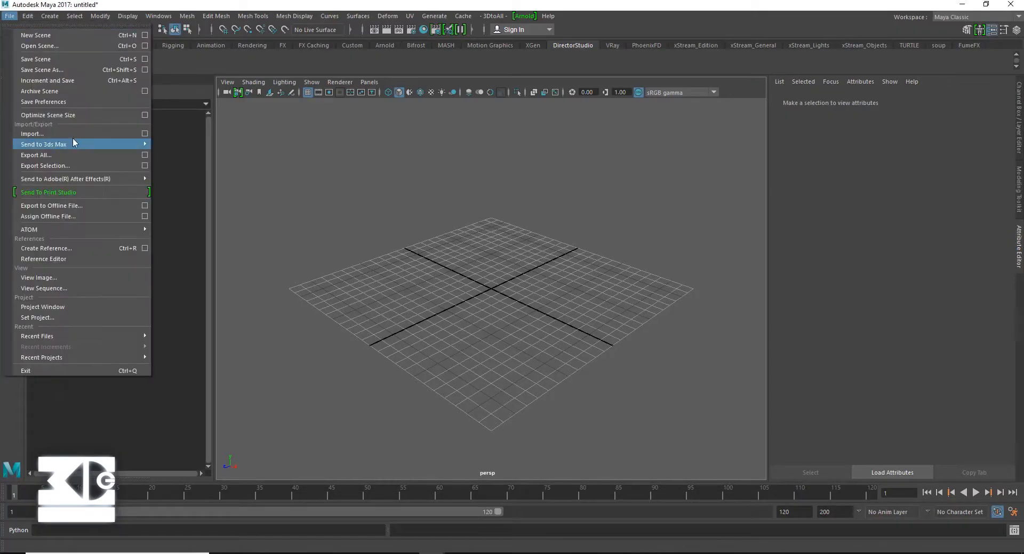
click(72, 137)
click(114, 238)
scroll(226, 355, down, 4)
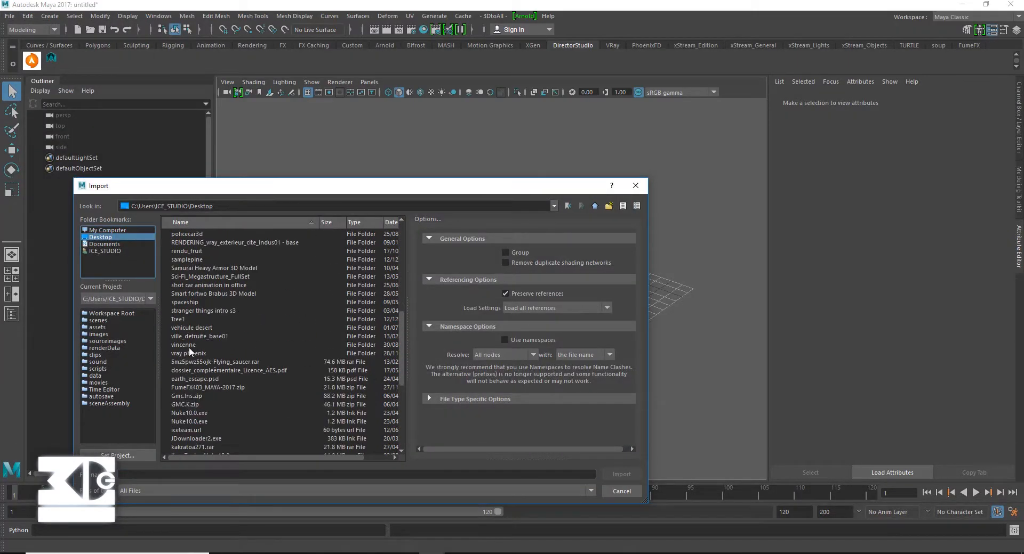
double_click(189, 346)
scroll(243, 361, down, 5)
double_click(190, 431)
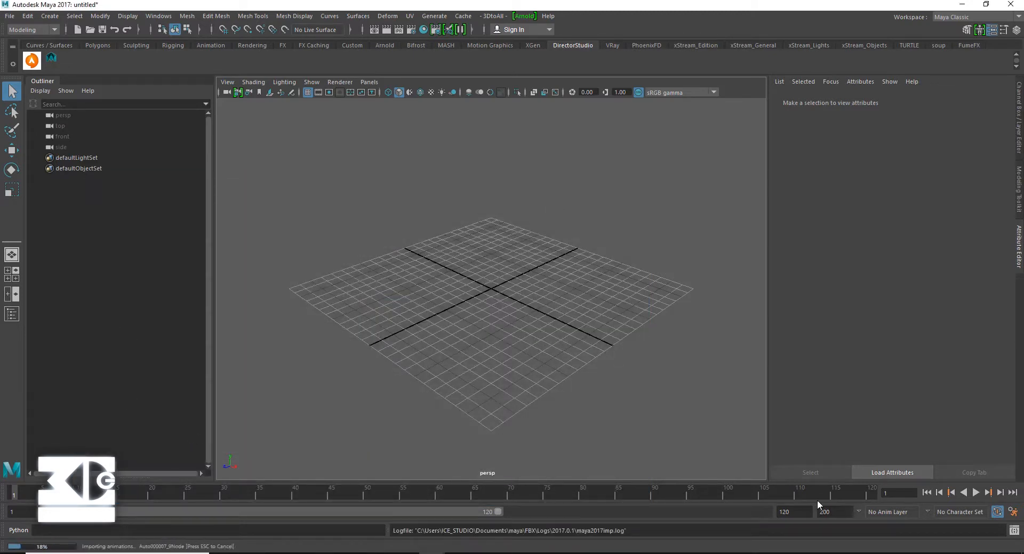
- Set the end of the animation range to frame 185 and expand the imported SceneNode
text(185)
key(Return)
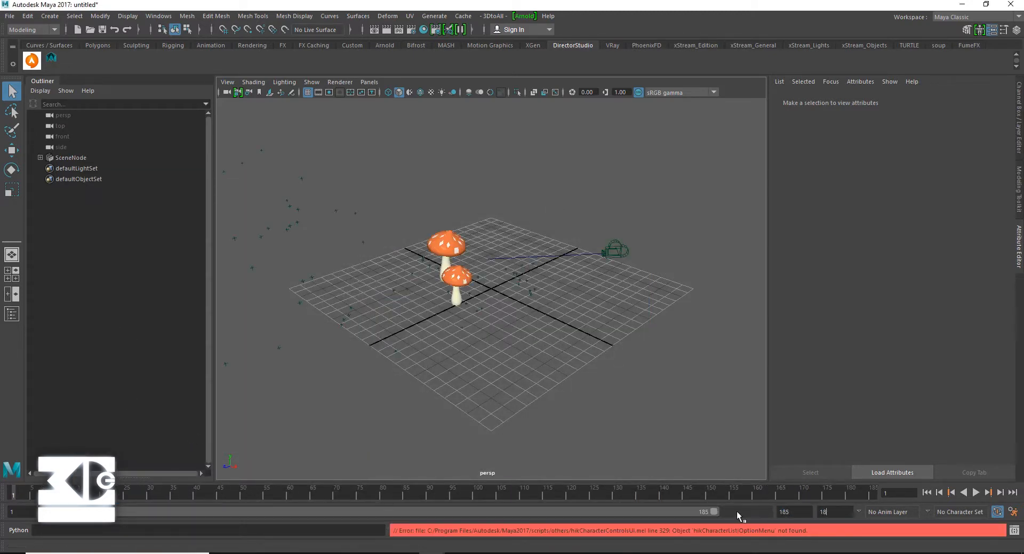
click(37, 159)
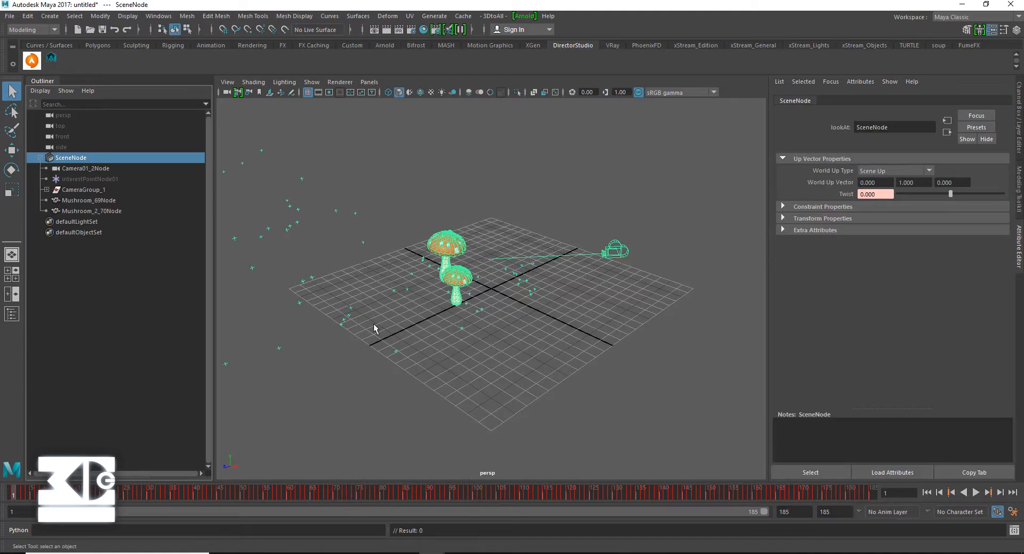
- Look through the imported Camera01_2Node and play the animation to check its motion
click(369, 81)
click(491, 94)
click(228, 82)
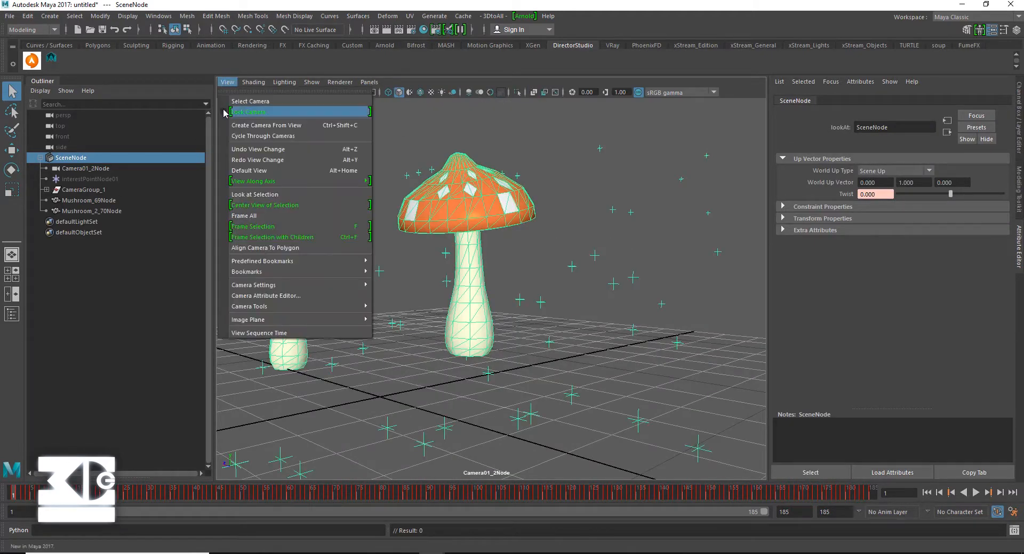
click(976, 493)
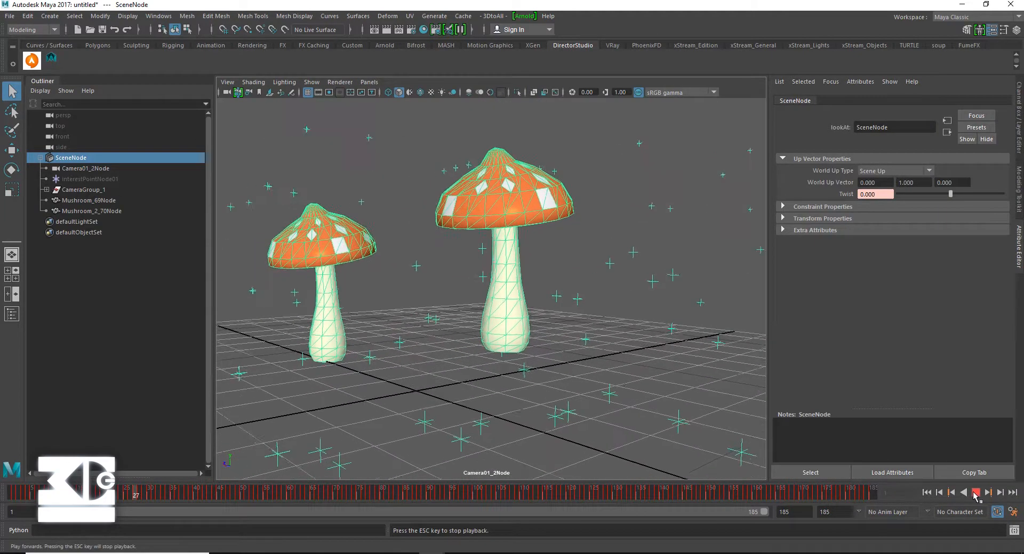
- Select Camera01_2Node and examine its shape and transform attributes
click(85, 168)
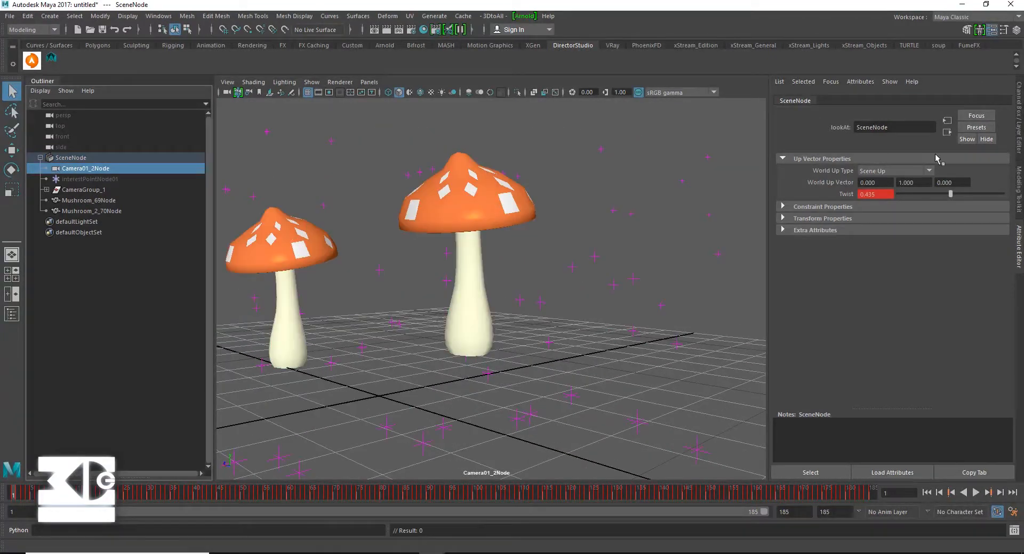
click(930, 102)
click(959, 101)
click(813, 101)
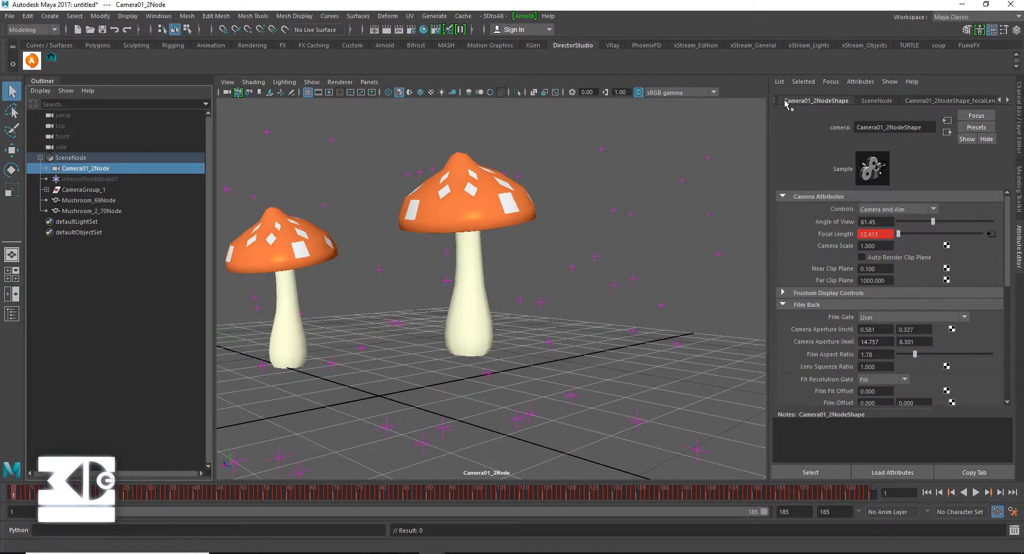
click(778, 101)
- Add an image plane to the camera using vincenne04_0001.jpg from the footage folder inside vincenne
click(226, 82)
mouse_move(278, 321)
click(396, 328)
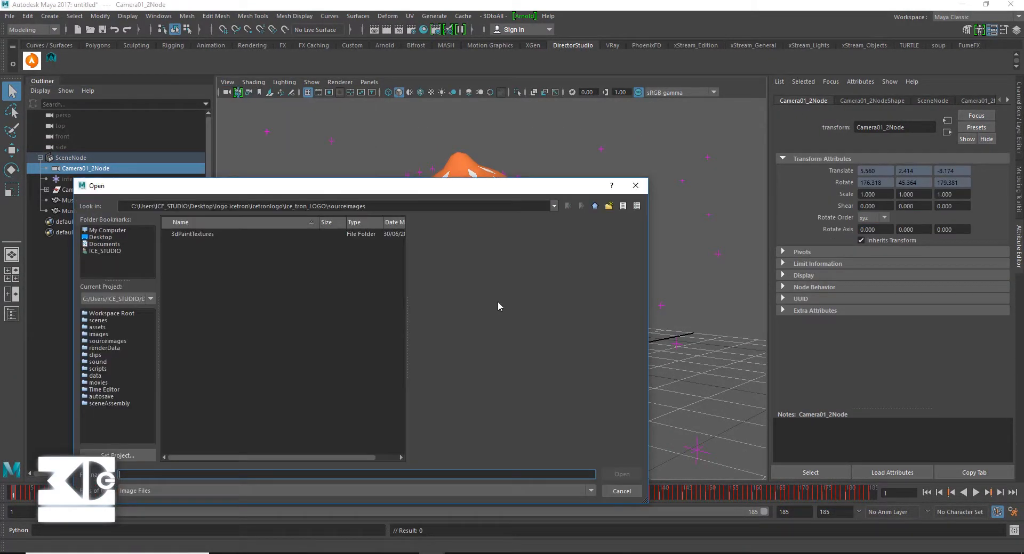
click(101, 237)
scroll(222, 421, down, 9)
double_click(192, 422)
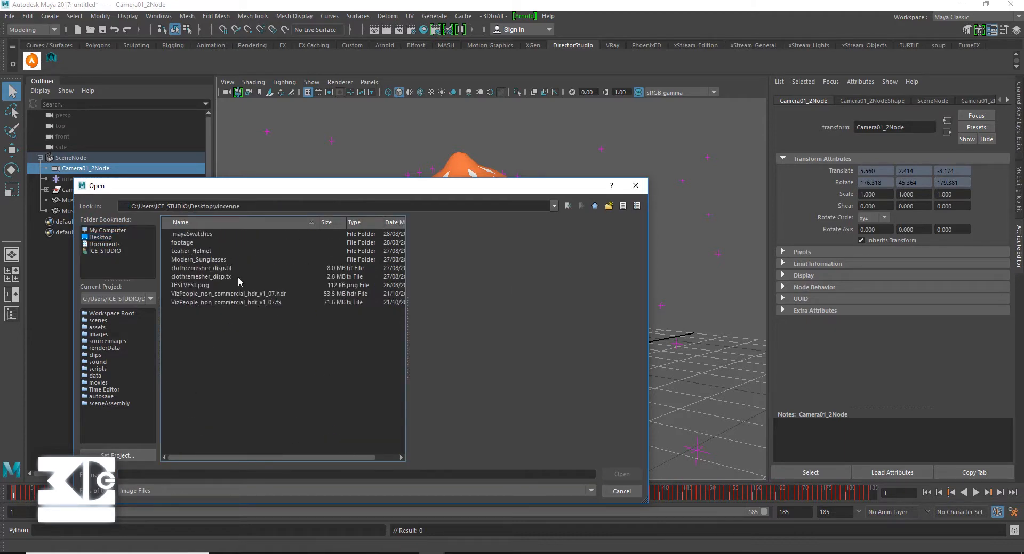
double_click(194, 243)
click(199, 234)
click(622, 474)
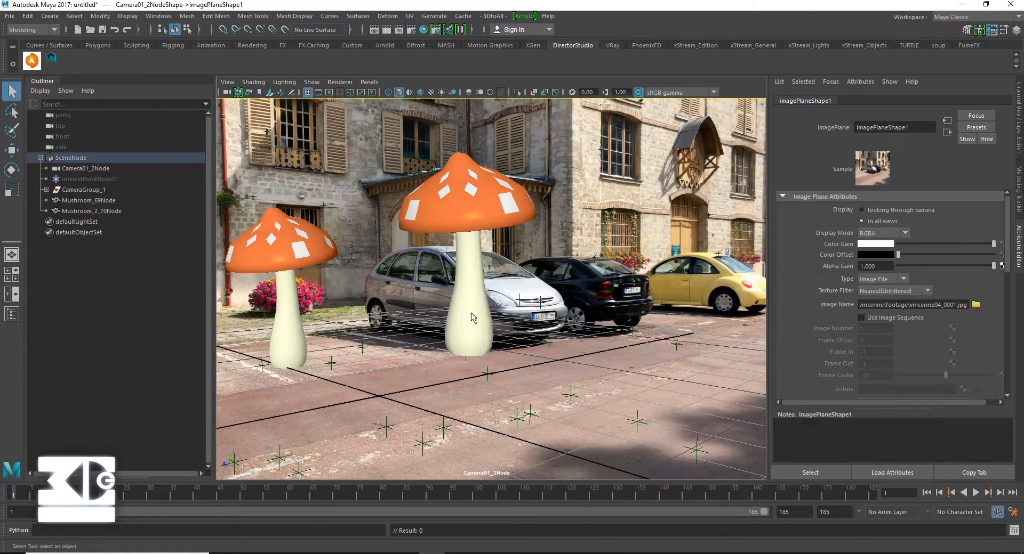
- Display the resolution gate and set the render image size to the HD_1080 preset
click(337, 93)
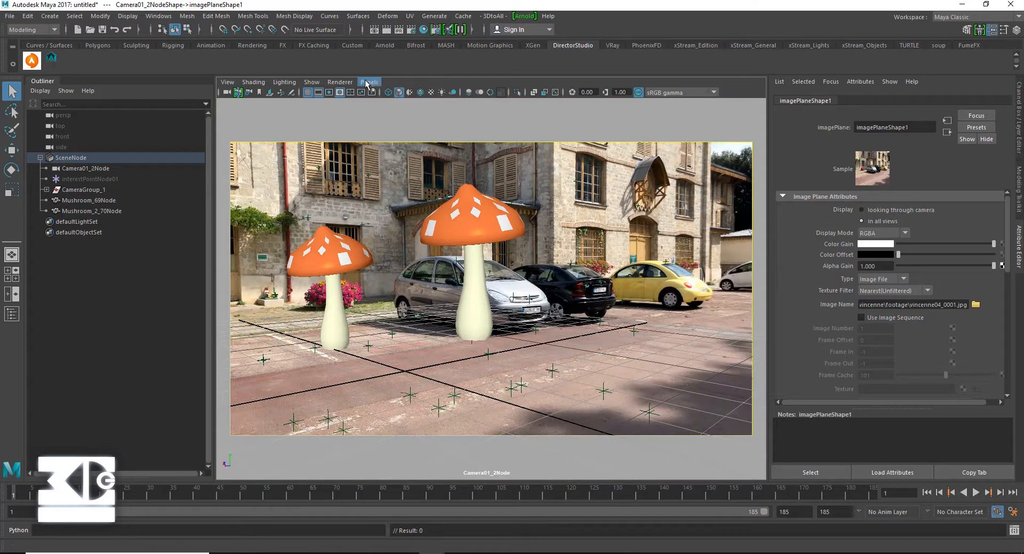
click(410, 30)
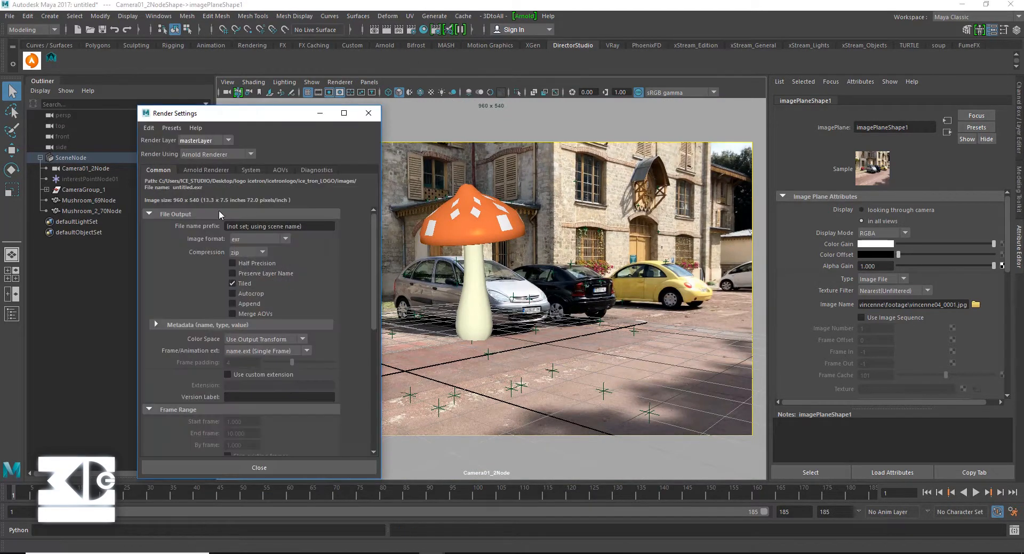
scroll(181, 356, down, 5)
click(267, 398)
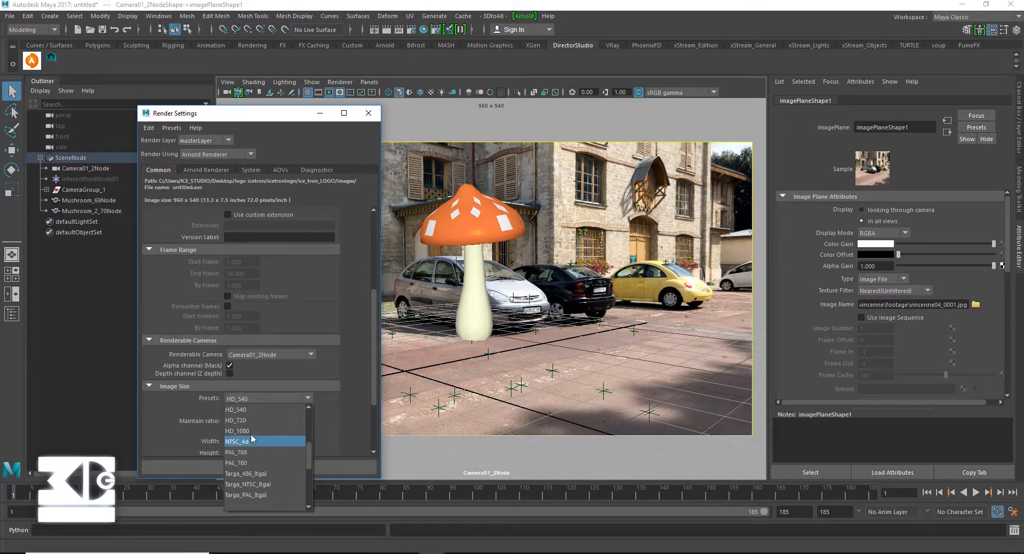
click(237, 431)
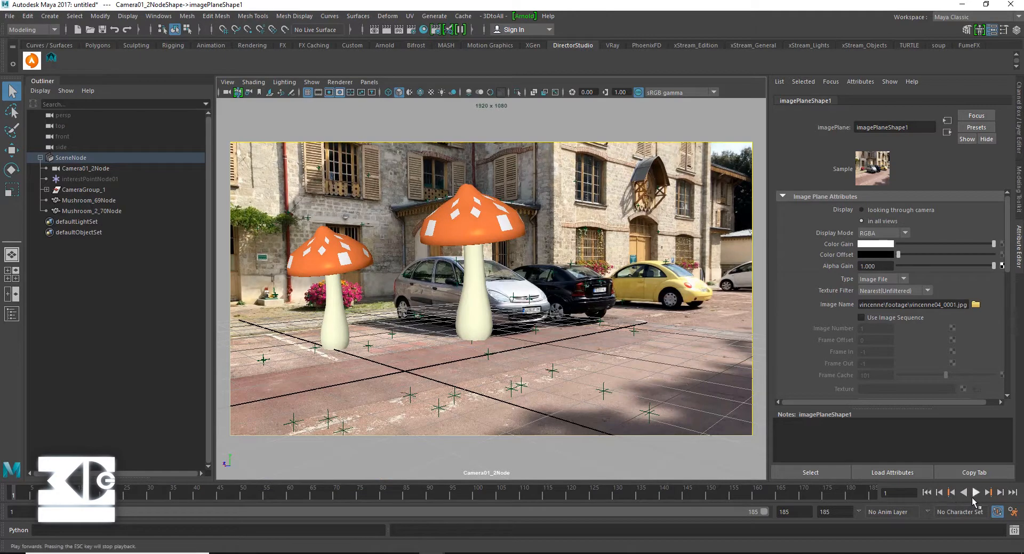
- Enable the image sequence on the image plane and play the animation to check the mushrooms against the footage
click(975, 493)
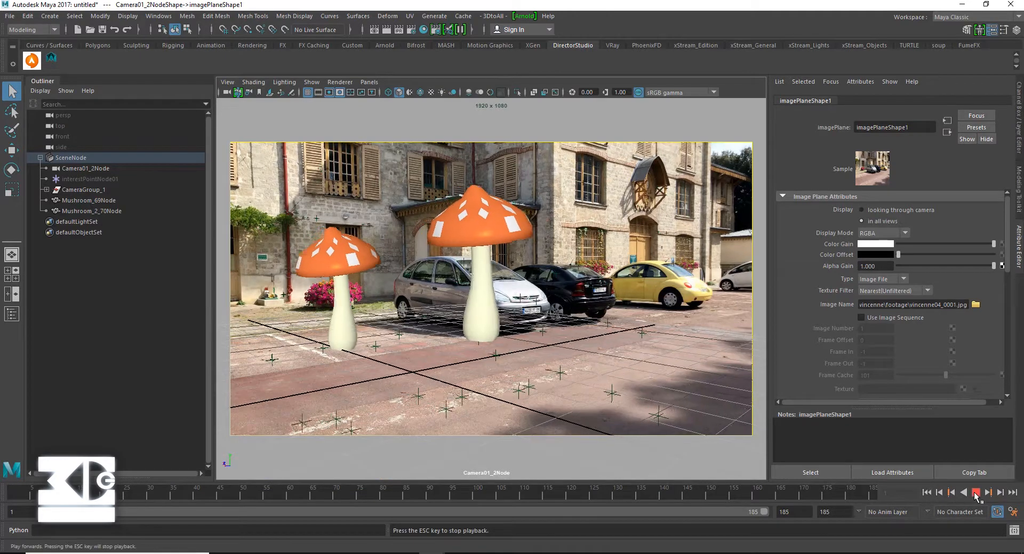
click(975, 492)
click(860, 318)
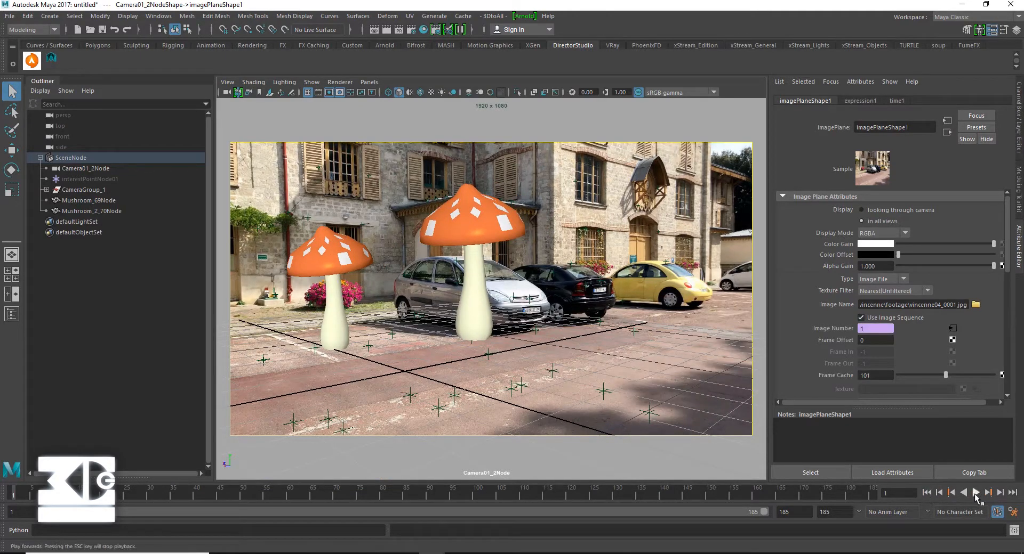
click(975, 492)
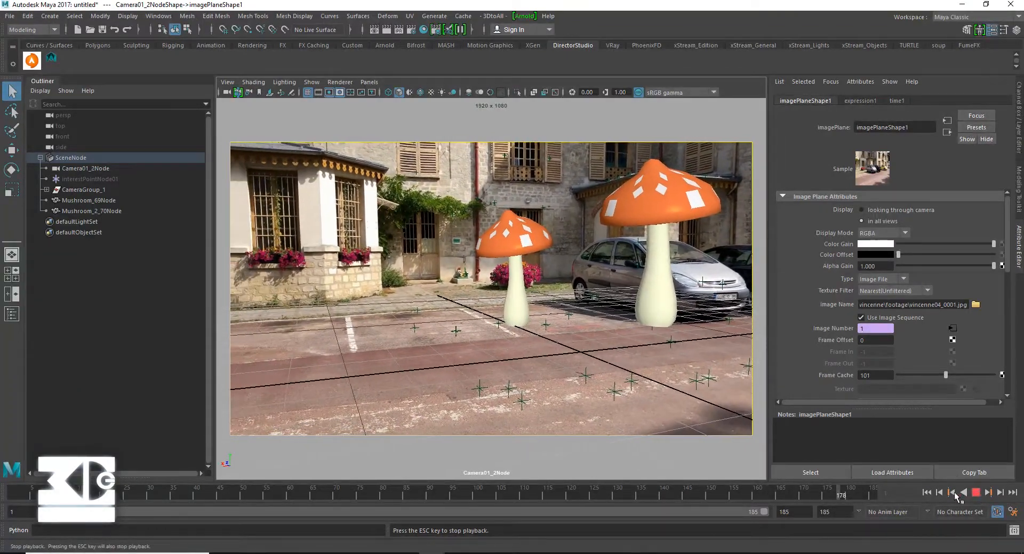
- Return to the first frame and hide Mushroom_69Node and Mushroom_2_70Node
click(927, 493)
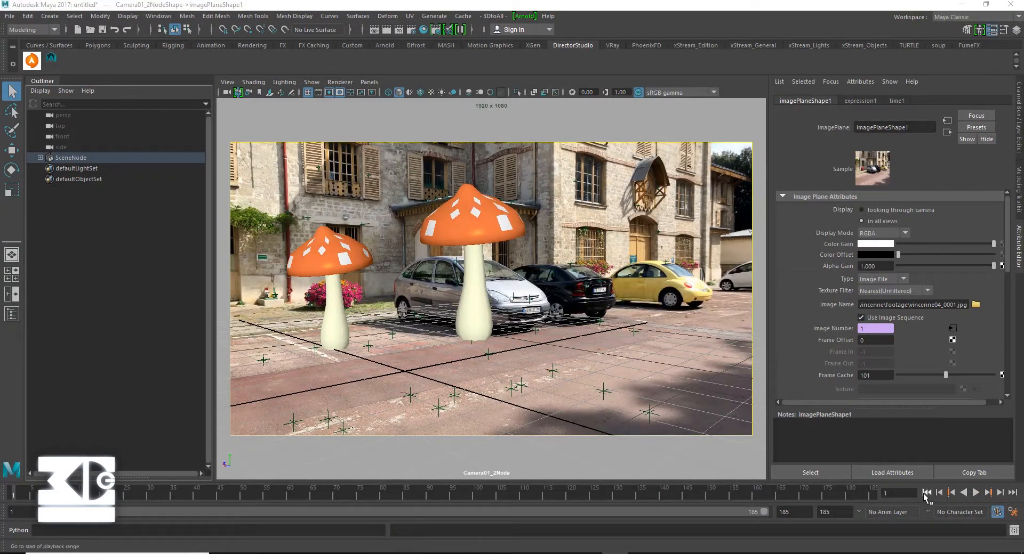
click(40, 158)
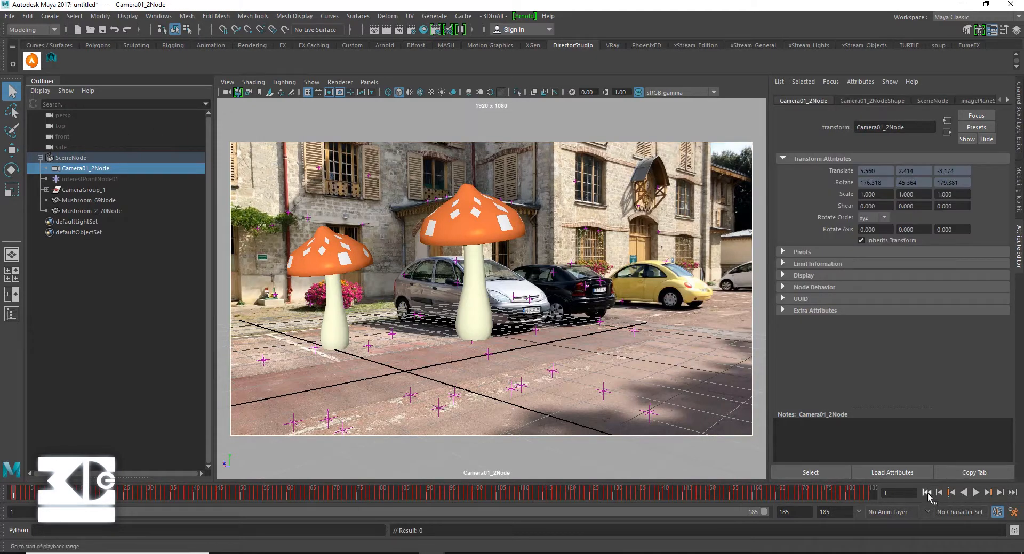
click(88, 201)
key(h)
click(85, 212)
key(h)
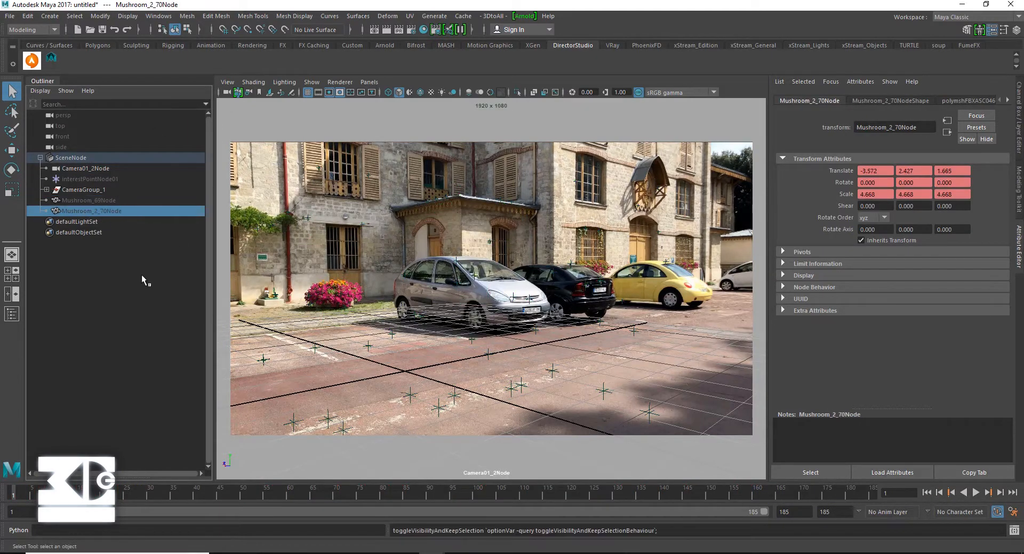
- Switch to the perspective view and create a polygon plane at the centre of the grid
click(369, 82)
mouse_move(388, 94)
click(488, 105)
scroll(434, 251, down, 3)
alt+drag(433, 251, 404, 255)
scroll(408, 262, up, 5)
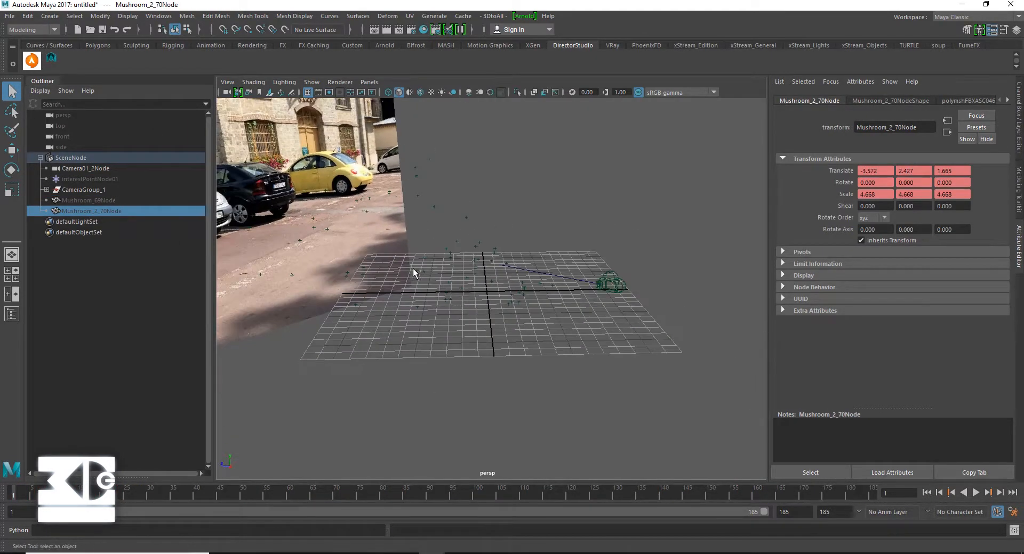
click(98, 46)
click(107, 61)
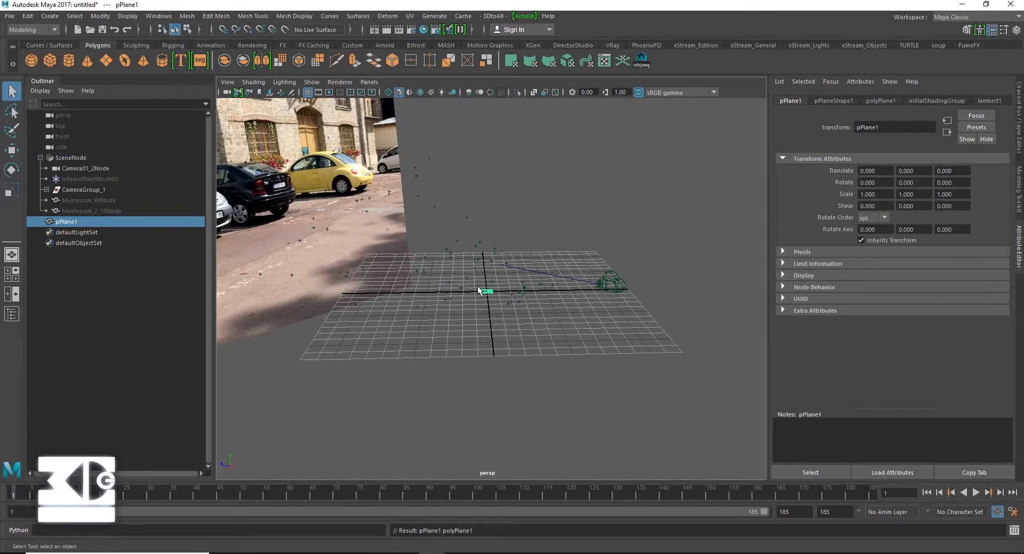
- Look through the tracked camera Camera01_2Node and scale the plane up to cover the parking lot ground
click(368, 83)
mouse_move(388, 94)
click(483, 94)
key(r)
drag(404, 372, 406, 304)
- Create a polygon sphere at the origin and raise it to 0.966 in Y to rest on the plane
key(w)
click(41, 158)
click(32, 61)
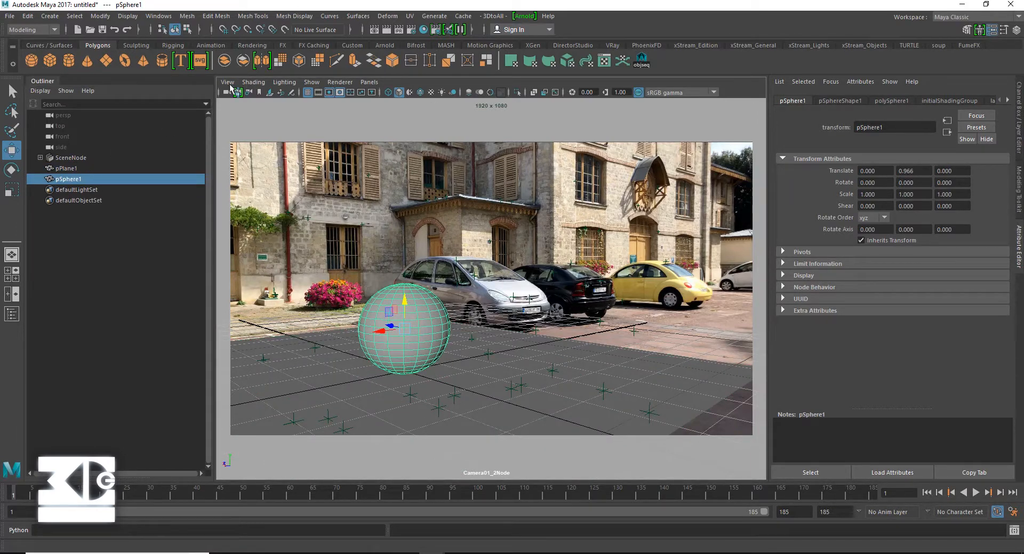
- Add an Arnold skydome light and play the animation up to frame 80
click(524, 16)
mouse_move(598, 69)
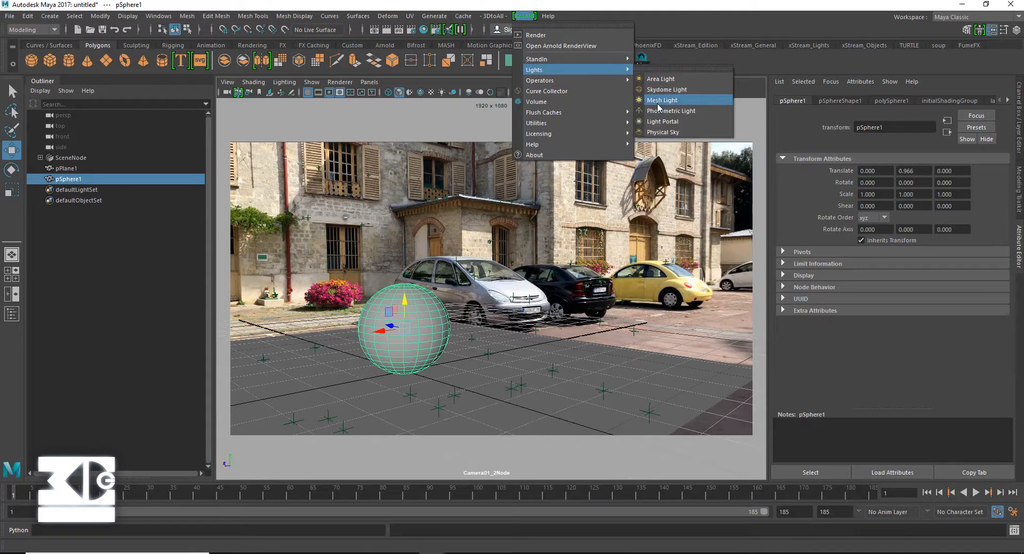
click(672, 95)
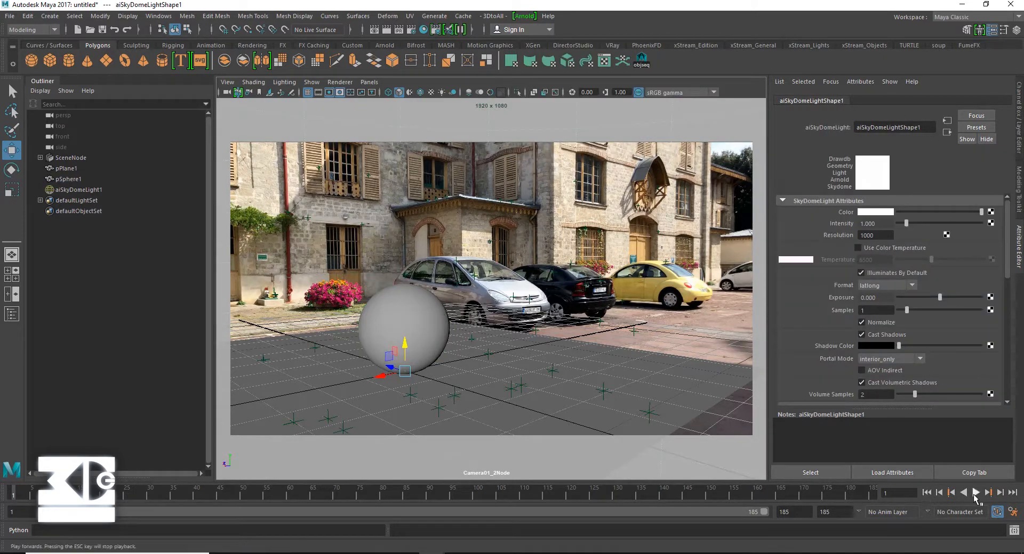
click(975, 493)
click(975, 492)
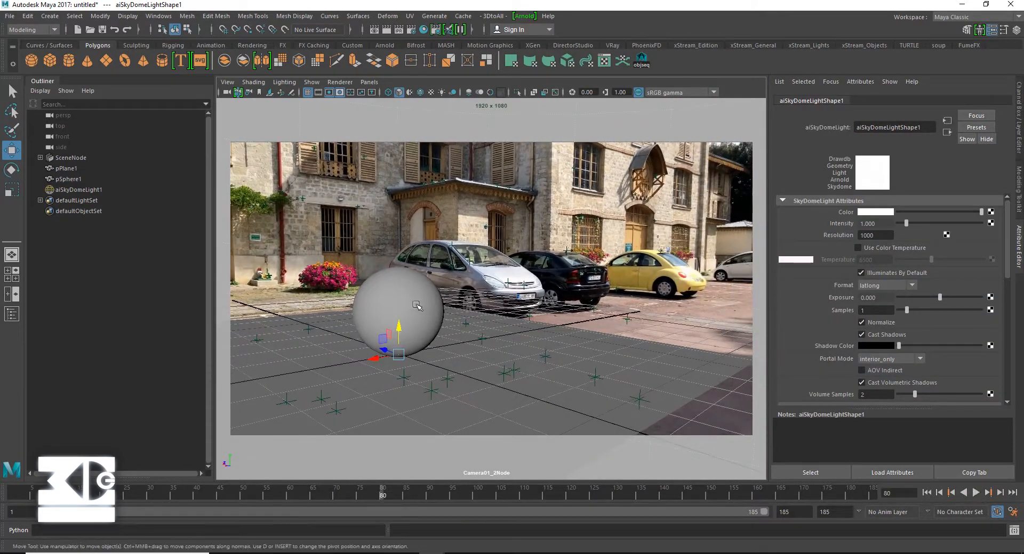
- Assign a new Arnold surface material to the sphere
click(408, 289)
right_click(404, 299)
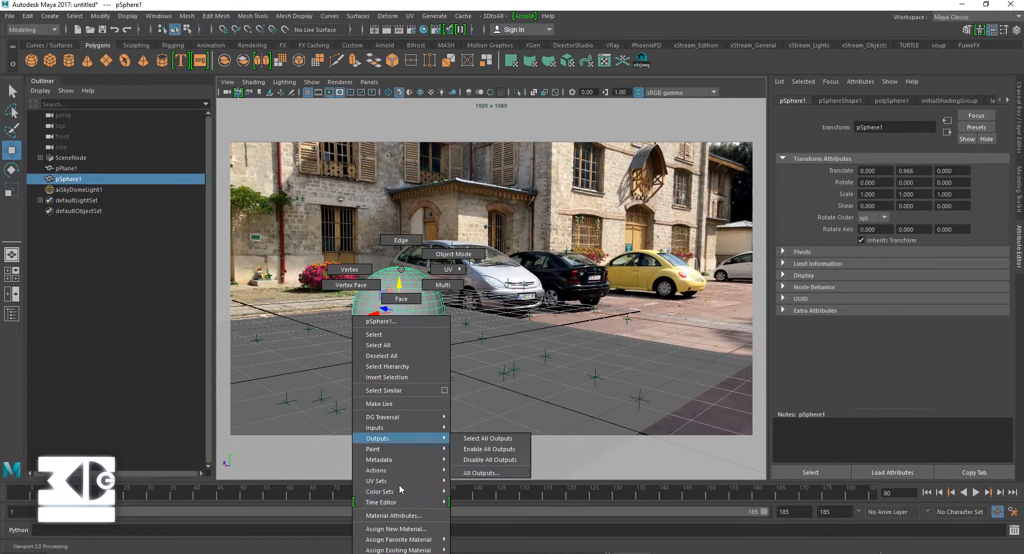
click(397, 528)
click(260, 289)
- Assign a new aiShadowMatte material to the ground plane
click(311, 365)
right_drag(313, 362, 336, 533)
click(190, 200)
click(261, 265)
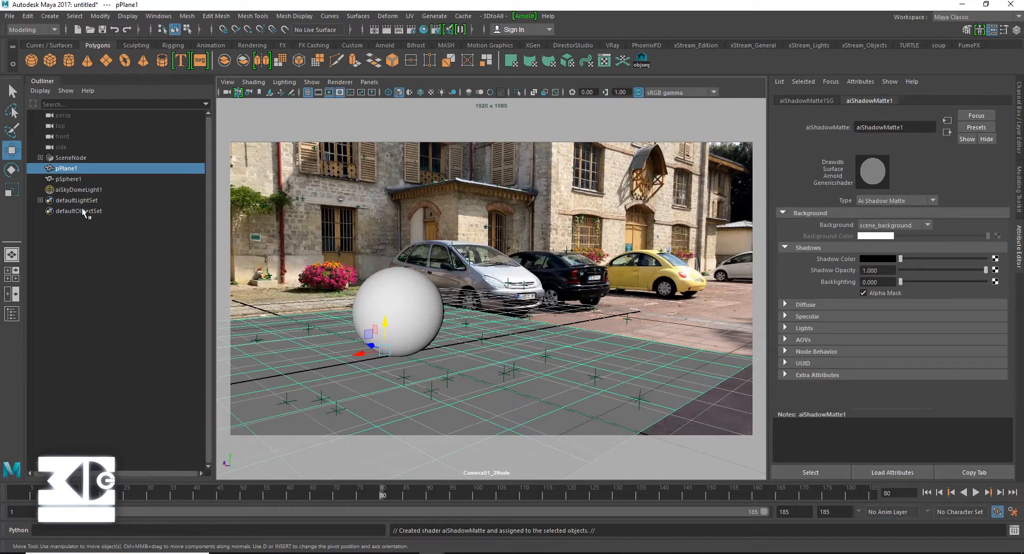
- Run a test render of the camera view in Arnold RenderView, inspect it and stop the render
click(525, 16)
click(538, 41)
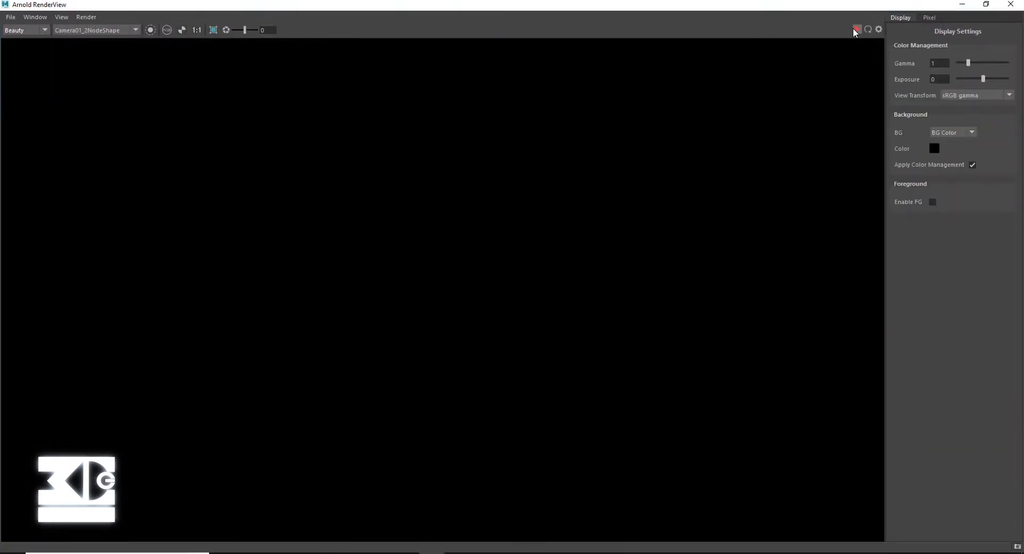
click(855, 30)
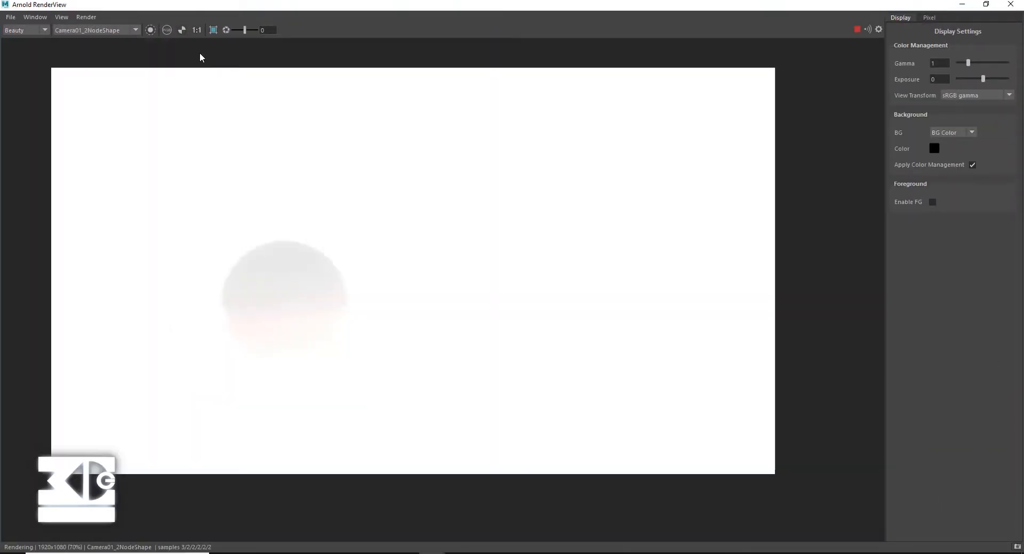
click(167, 30)
click(167, 31)
scroll(363, 219, down, 1)
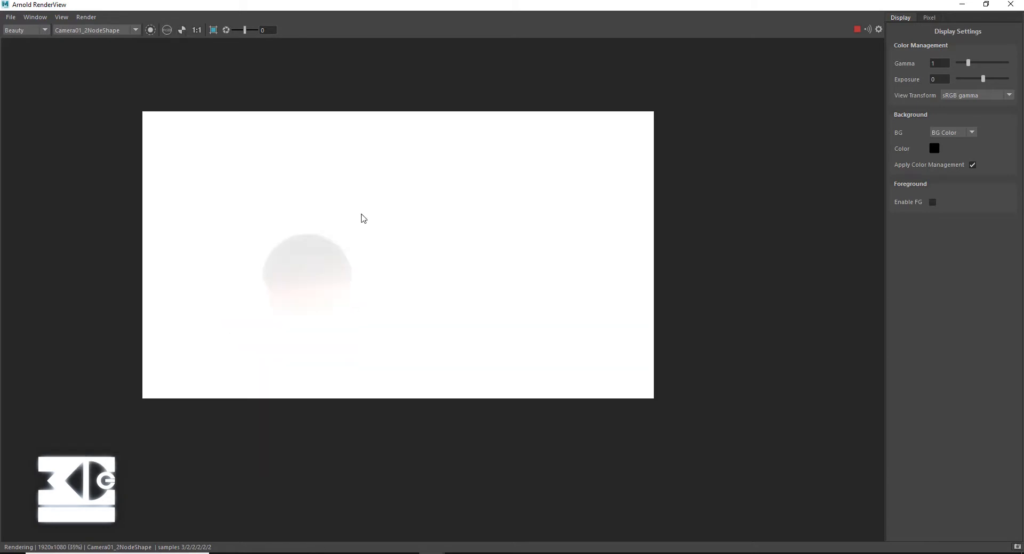
scroll(362, 220, up, 1)
click(857, 29)
click(962, 5)
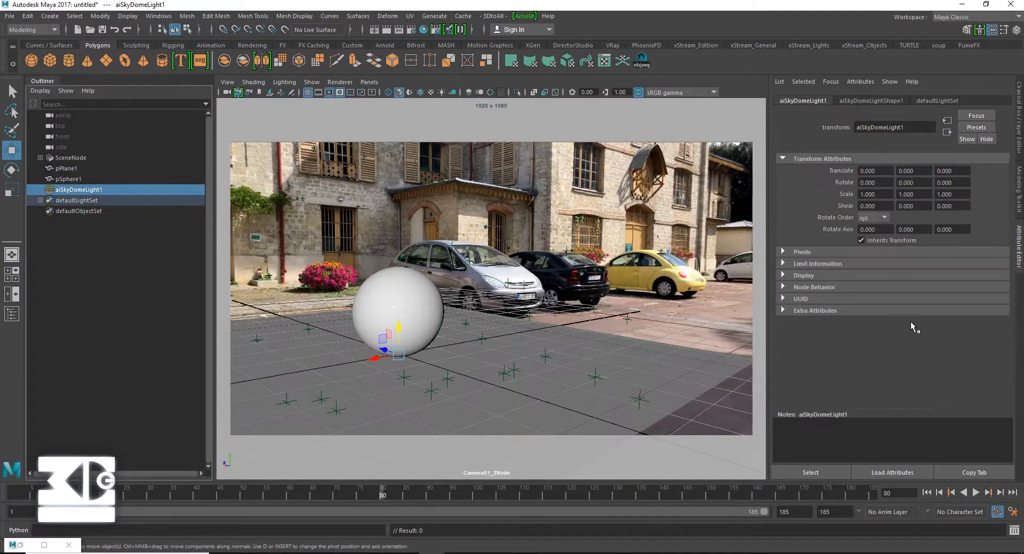
- Set the skydome light's camera visibility to 0 and render the frame again to check the footage background
click(865, 100)
scroll(839, 313, down, 5)
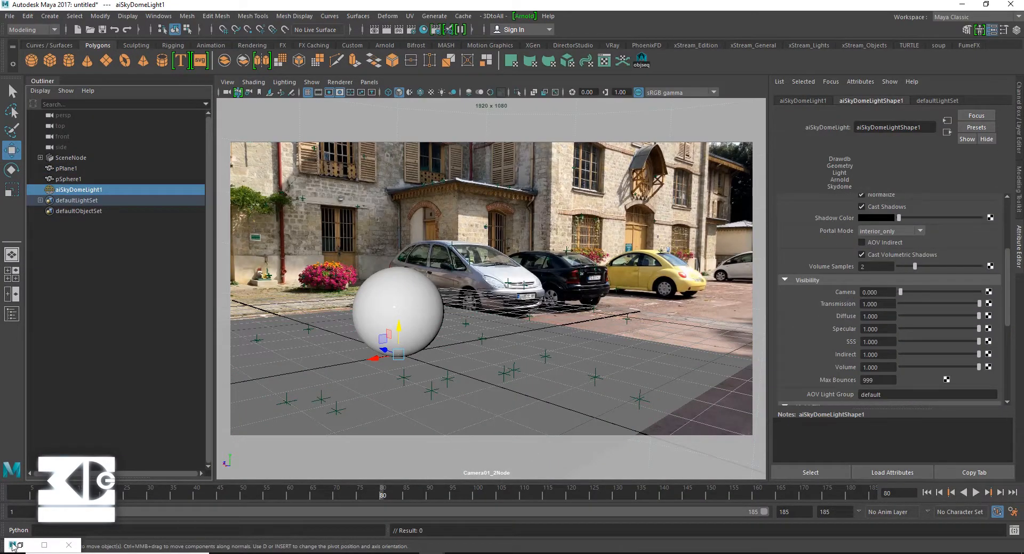
click(14, 546)
click(856, 29)
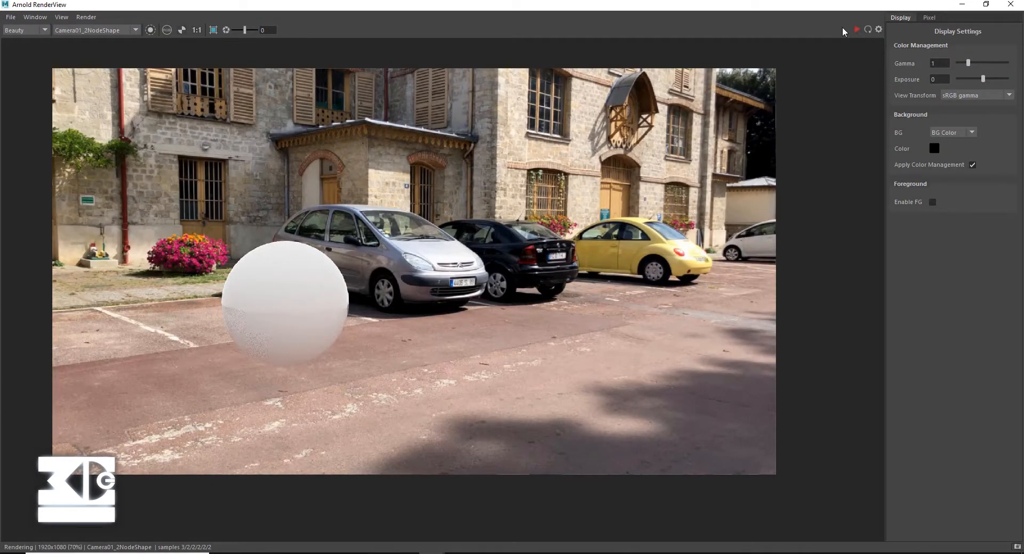
click(962, 6)
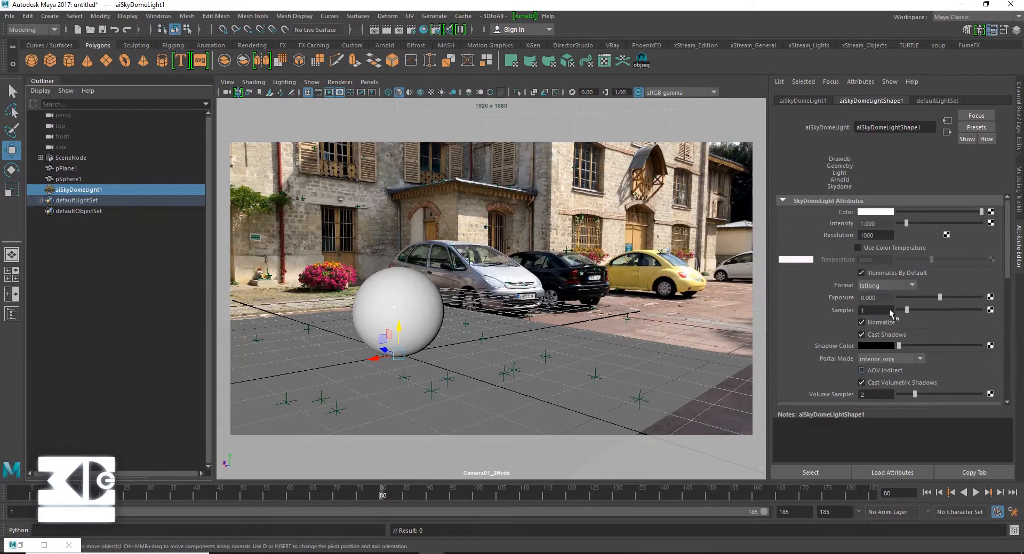
- Map a file texture to the skydome light's color and load VizPeople_non_commercial_hdr_v1_07.hdr from the vincenne folder
click(990, 212)
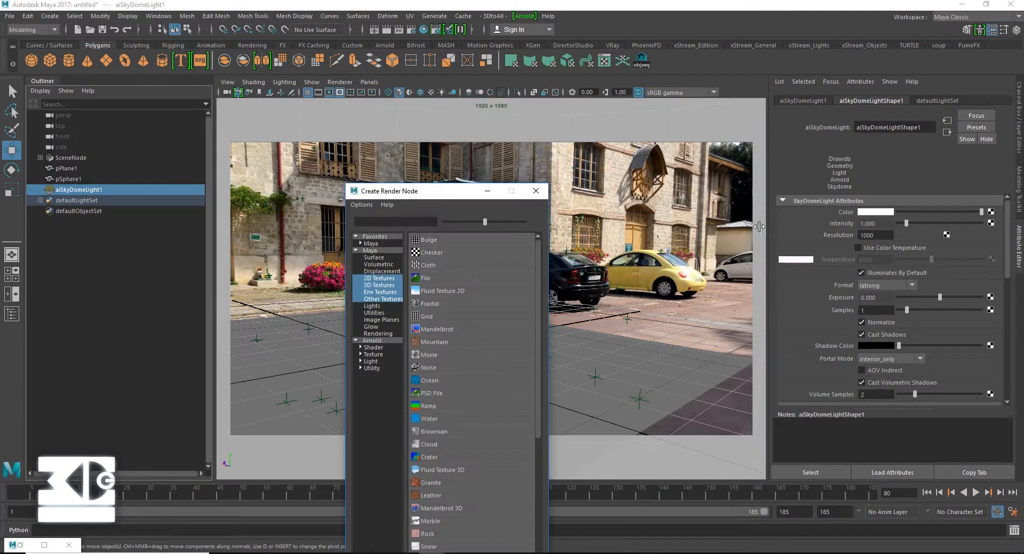
click(431, 282)
click(993, 246)
click(101, 237)
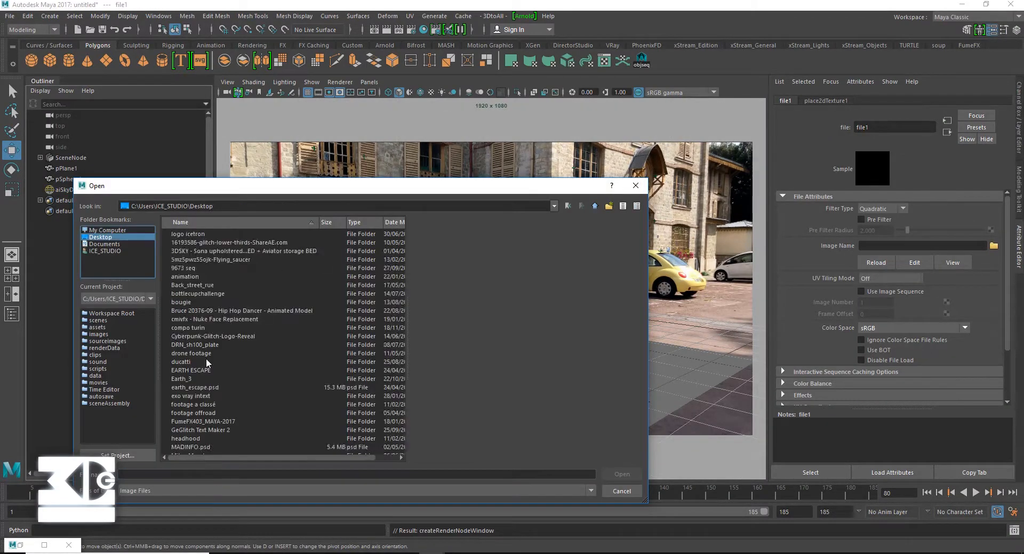
scroll(188, 426, down, 5)
double_click(186, 422)
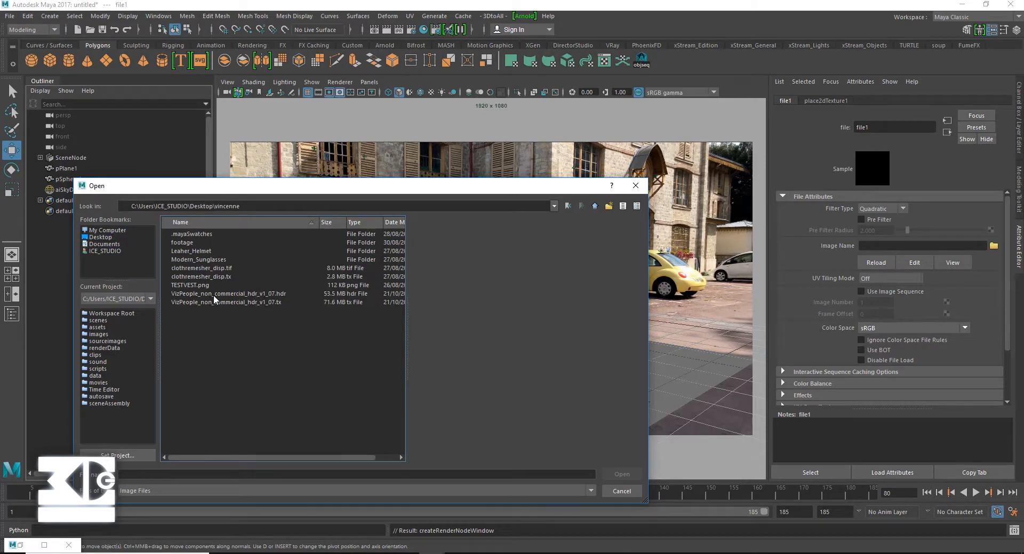
click(231, 295)
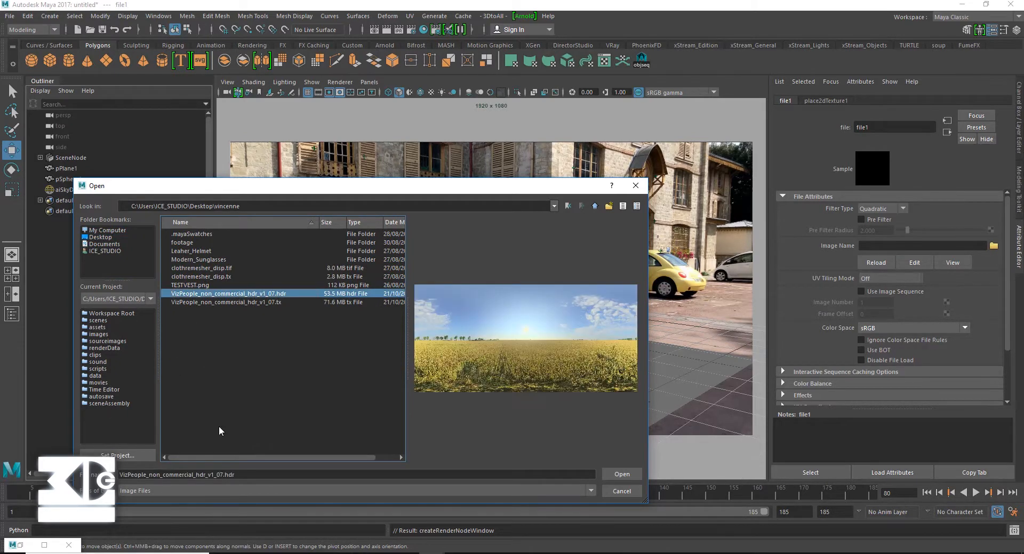
double_click(239, 295)
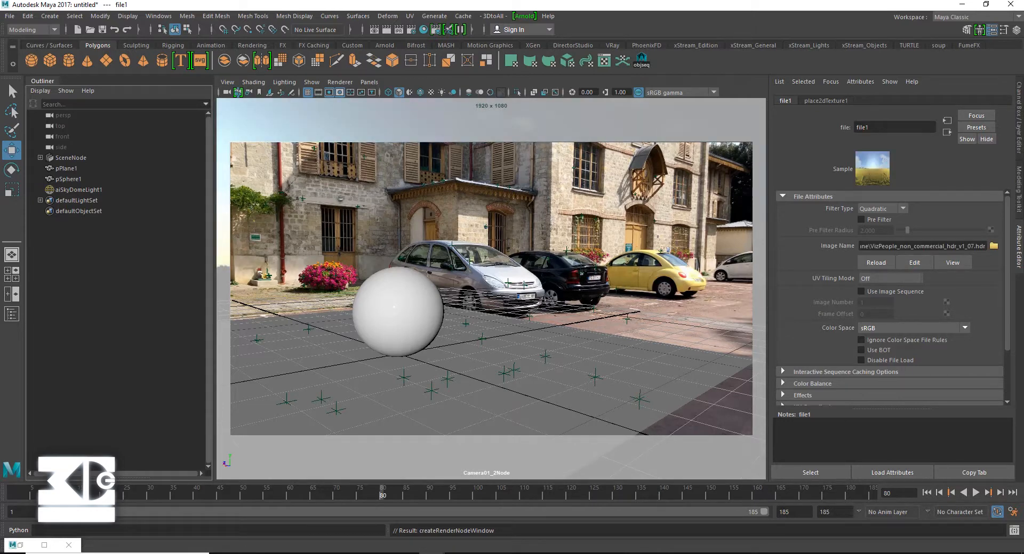
- Render the frame with the HDR lighting and set Arnold's Camera (AA) samples to 2
click(21, 545)
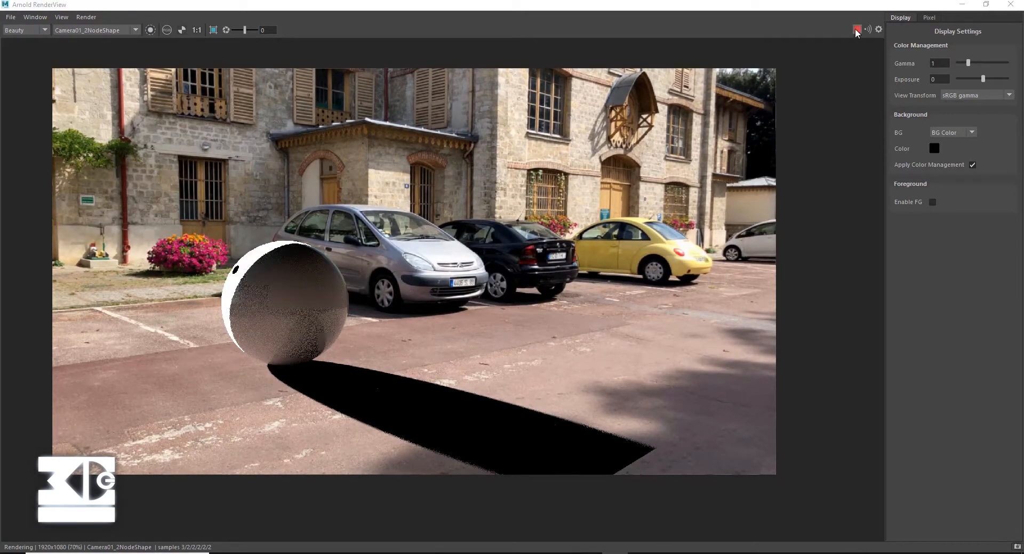
click(961, 4)
click(411, 30)
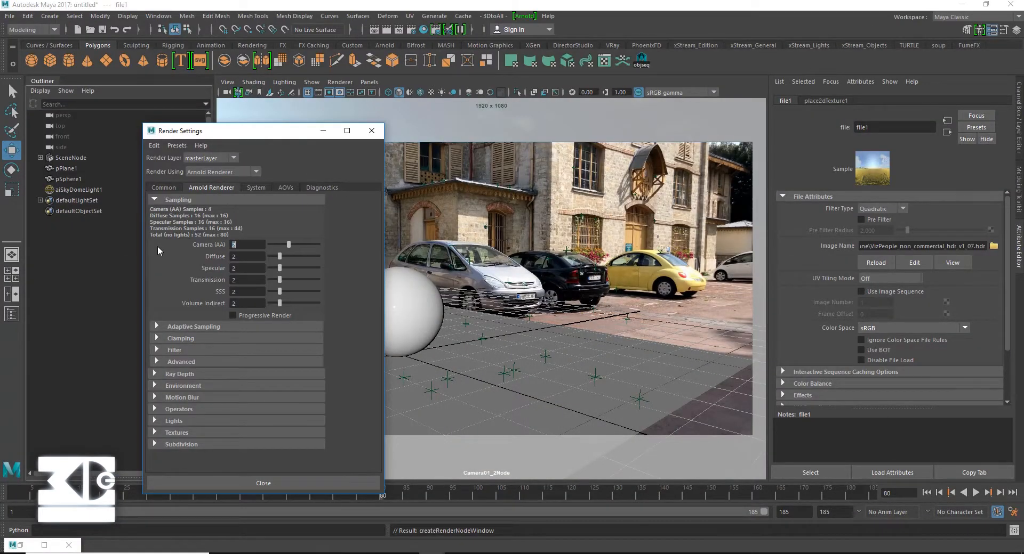
click(385, 123)
- Show the perspective view, select the skydome light and rotate it to change the sun direction
click(370, 83)
mouse_move(397, 93)
click(491, 101)
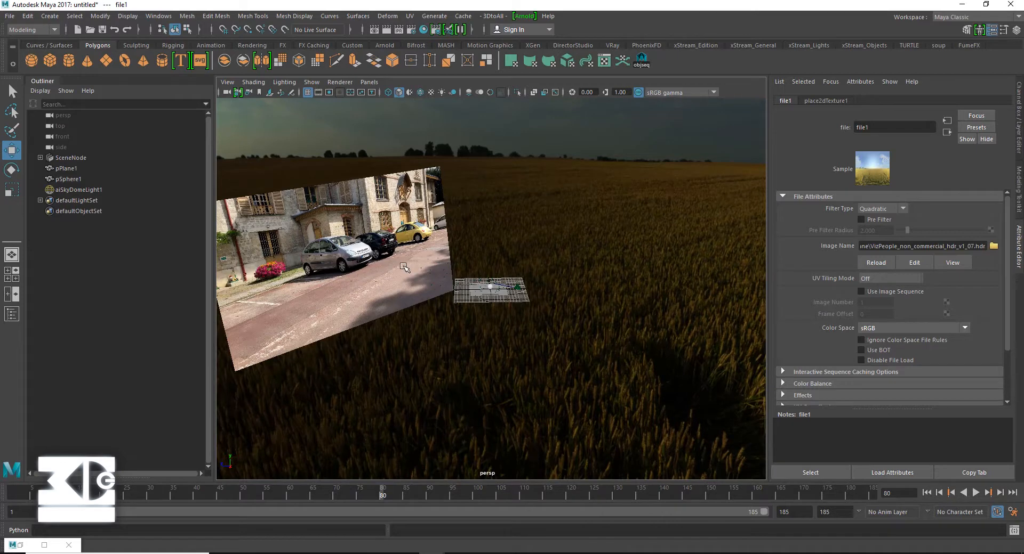
scroll(405, 267, down, 5)
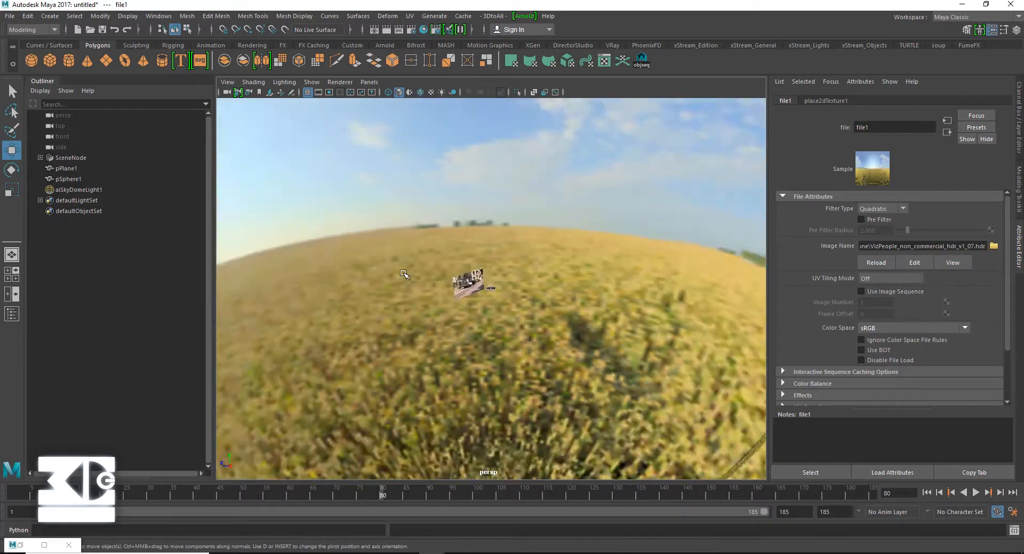
click(401, 213)
key(f)
key(e)
drag(482, 285, 266, 293)
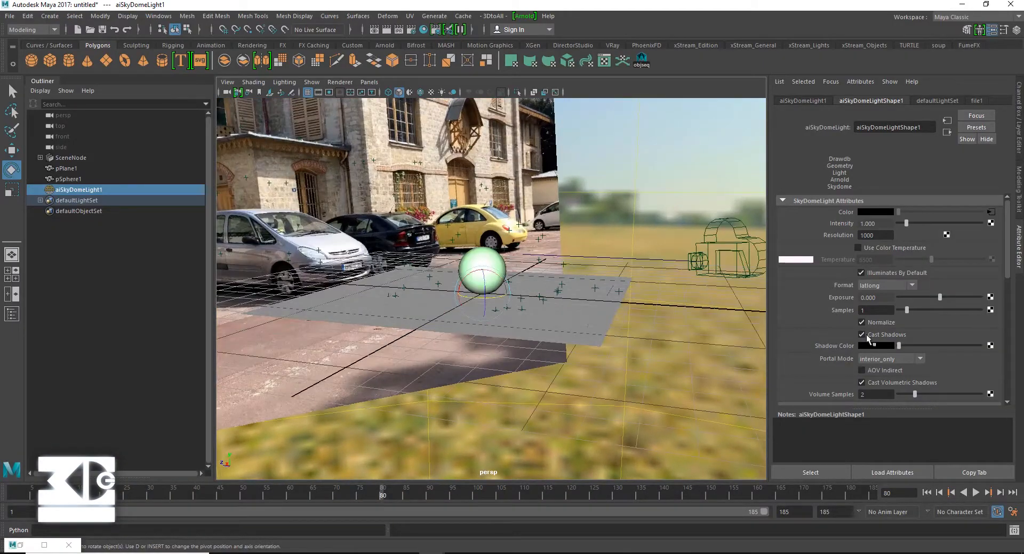
- Set the HDR file texture's color space to Raw and check the result in the Arnold render
click(990, 211)
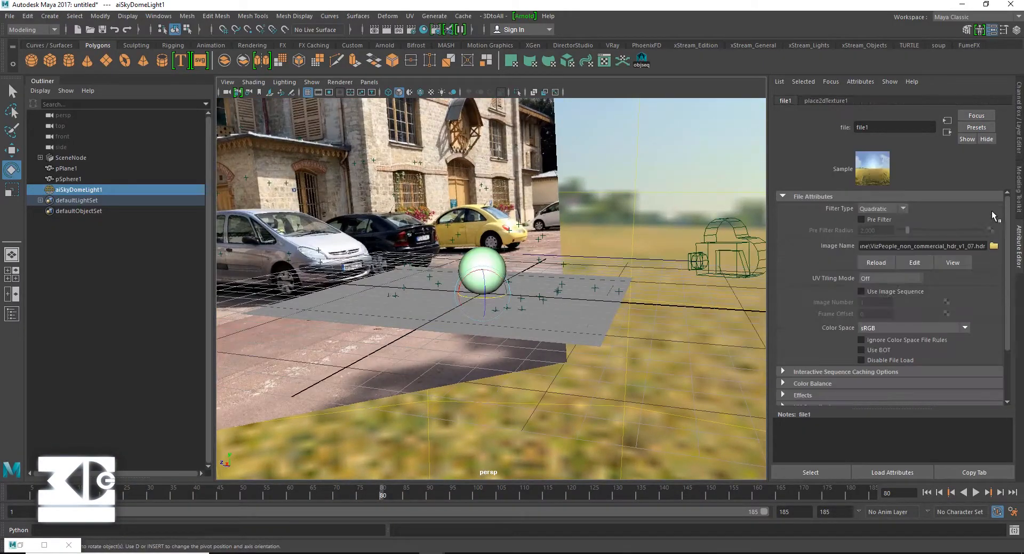
click(878, 327)
click(876, 358)
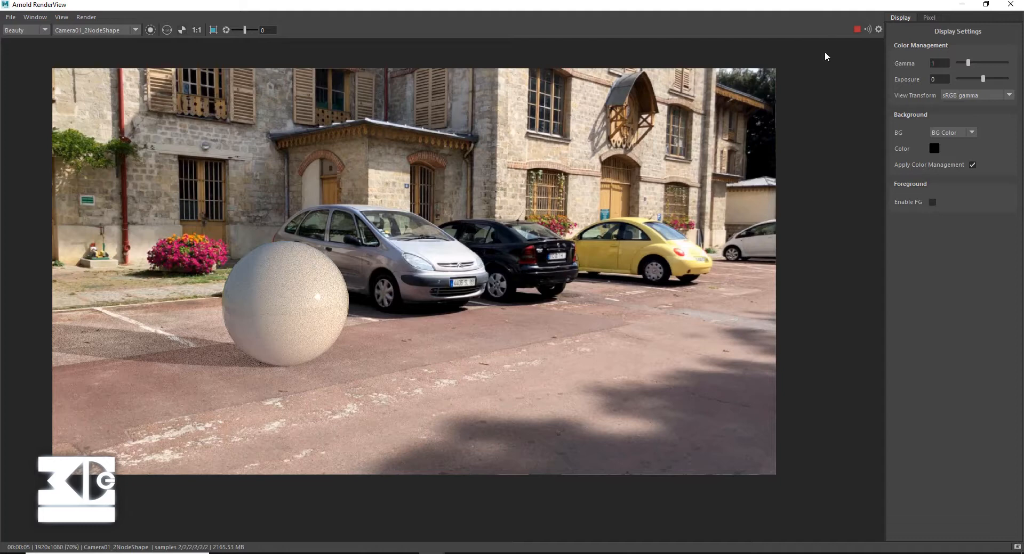
click(858, 30)
click(962, 4)
- Rotate the skydome light slightly further and re-render to check the direction of the sphere's shadow
scroll(442, 306, down, 8)
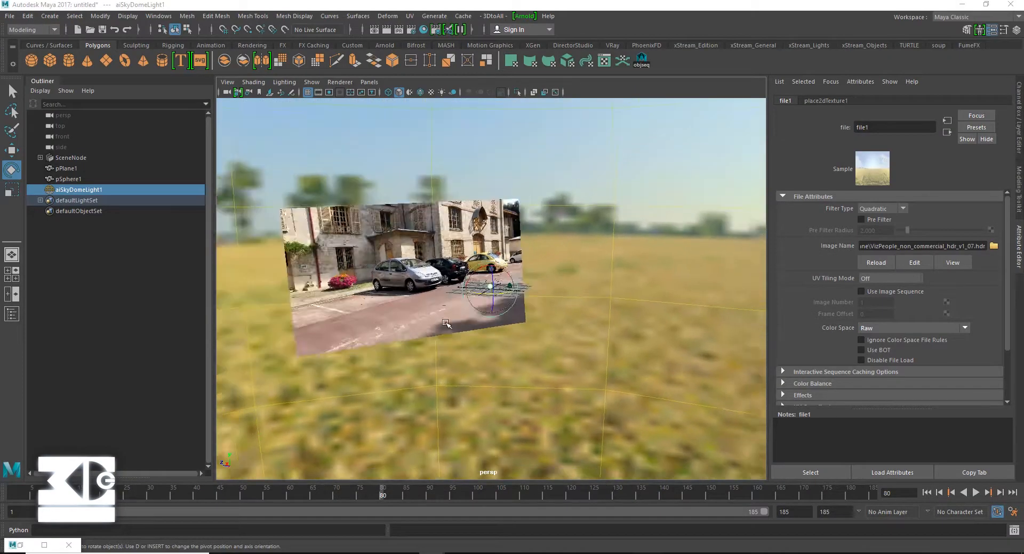
click(106, 190)
scroll(522, 282, down, 5)
drag(485, 293, 497, 295)
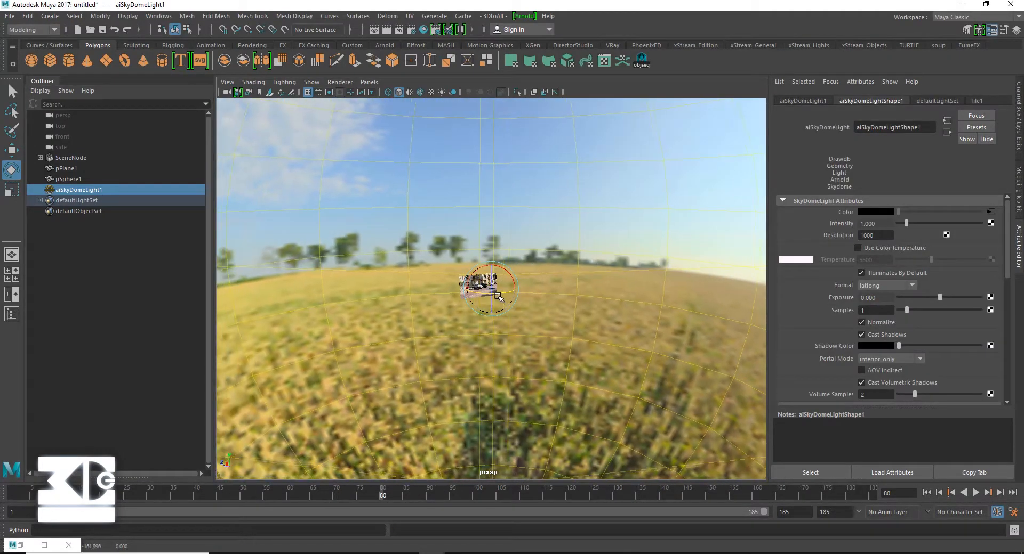
click(20, 546)
click(857, 28)
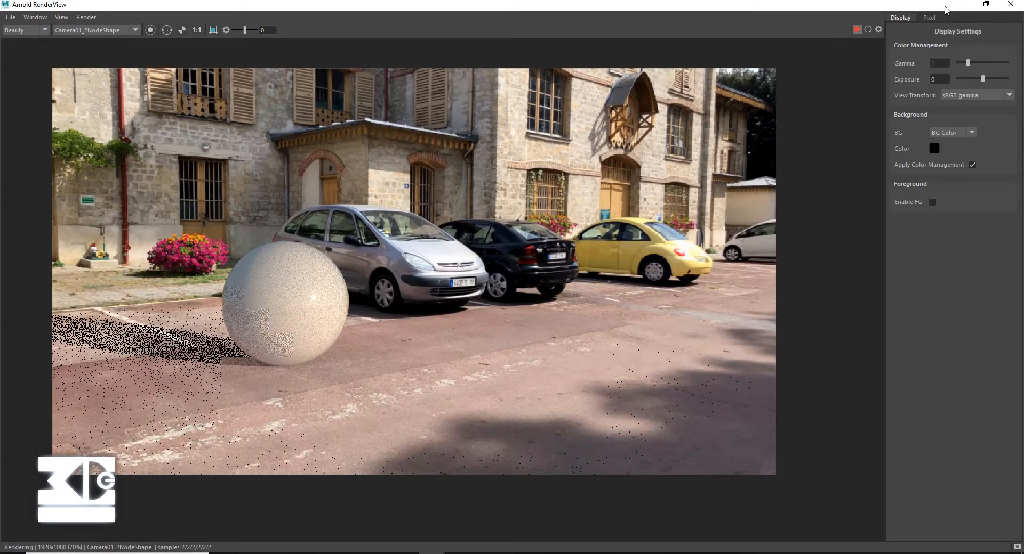
- Adjust the skydome light's rotation once more and render the frame again
click(962, 4)
drag(494, 304, 490, 292)
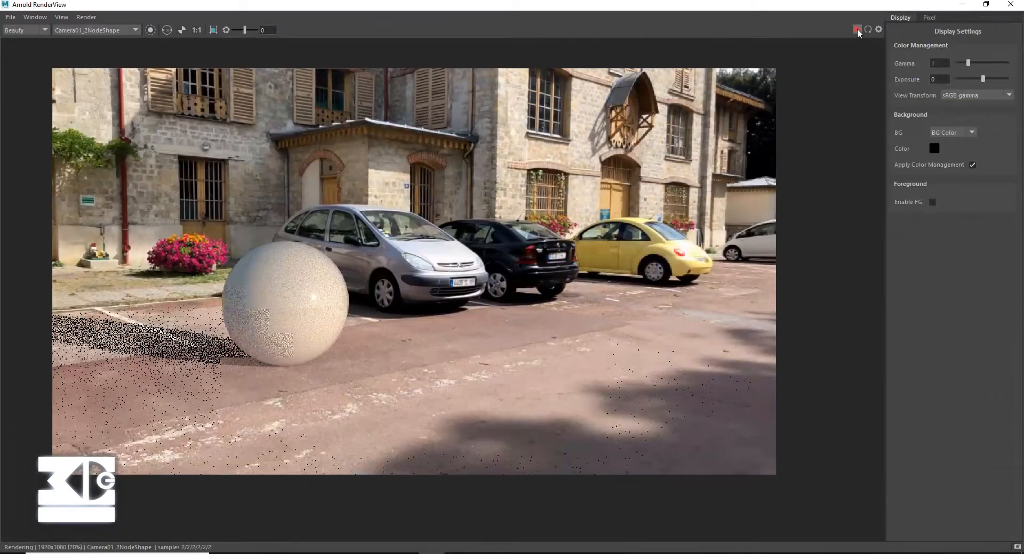
click(856, 28)
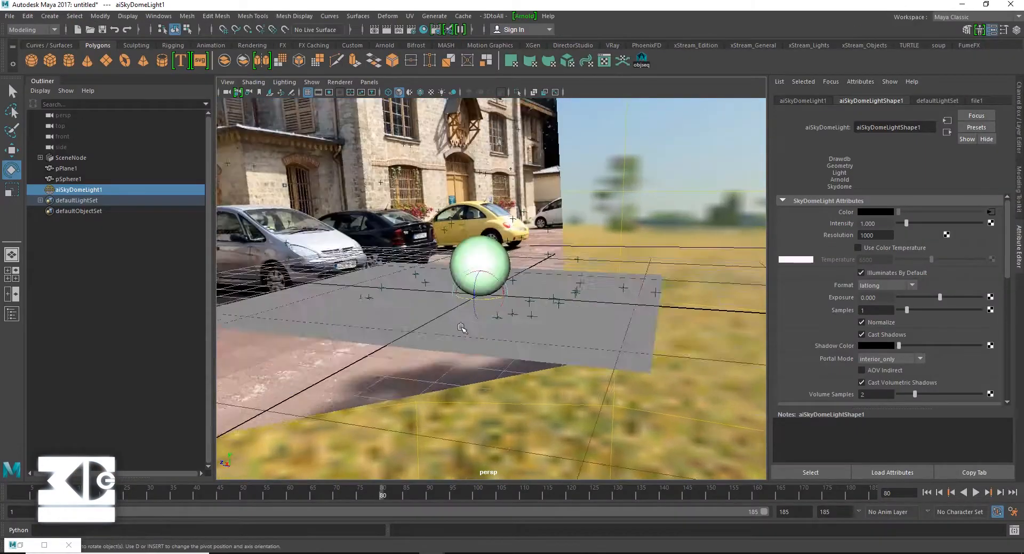
- Move the ground plane sideways beneath the sphere and re-render the frame to check the shadow
click(391, 322)
key(w)
drag(434, 295, 378, 290)
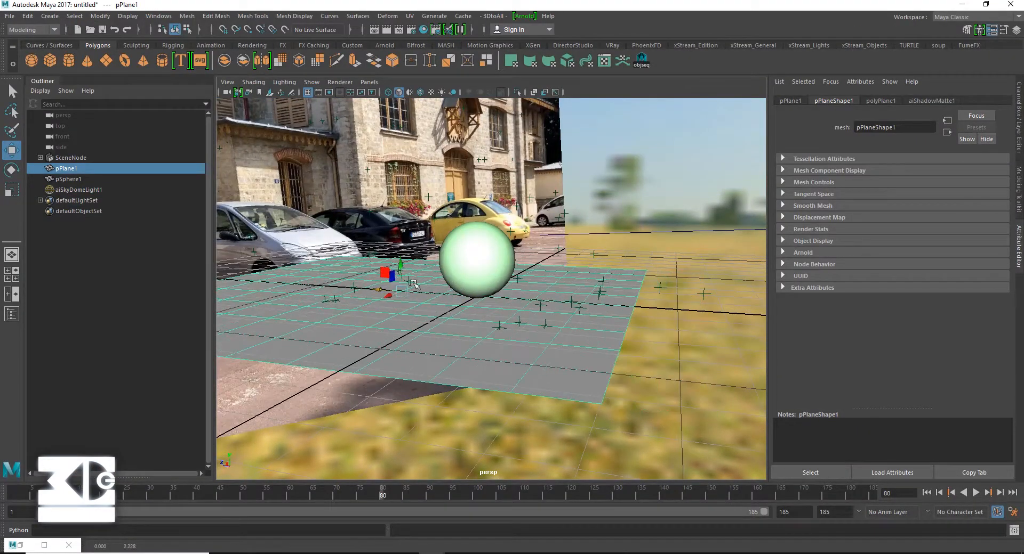
click(13, 546)
click(14, 546)
click(855, 29)
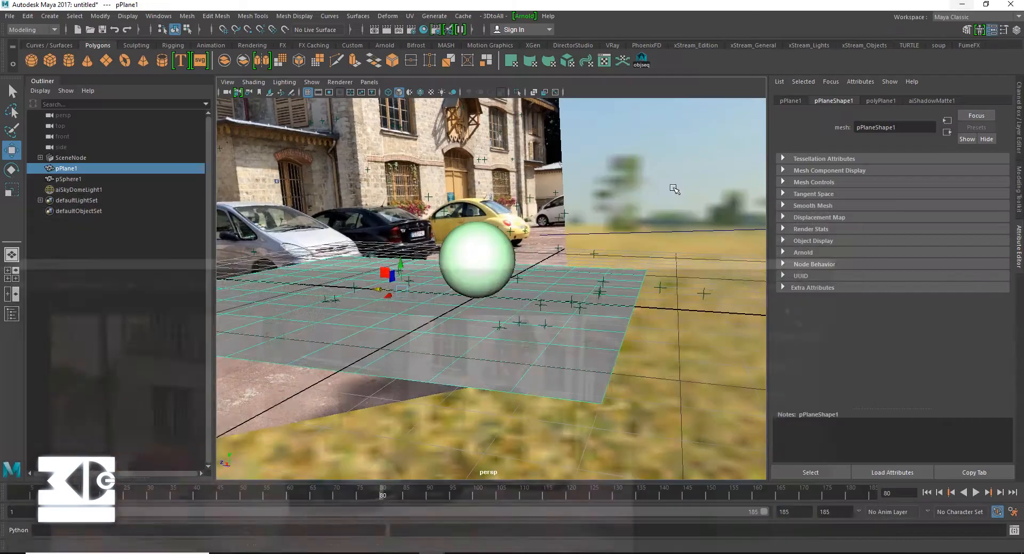
click(1010, 5)
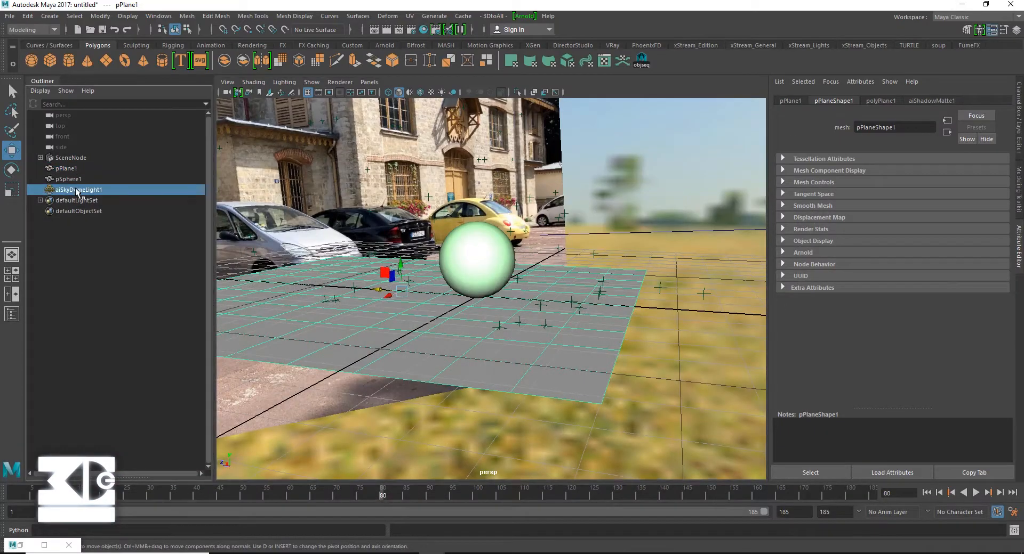
- Set the skydome light's samples to 8
click(78, 190)
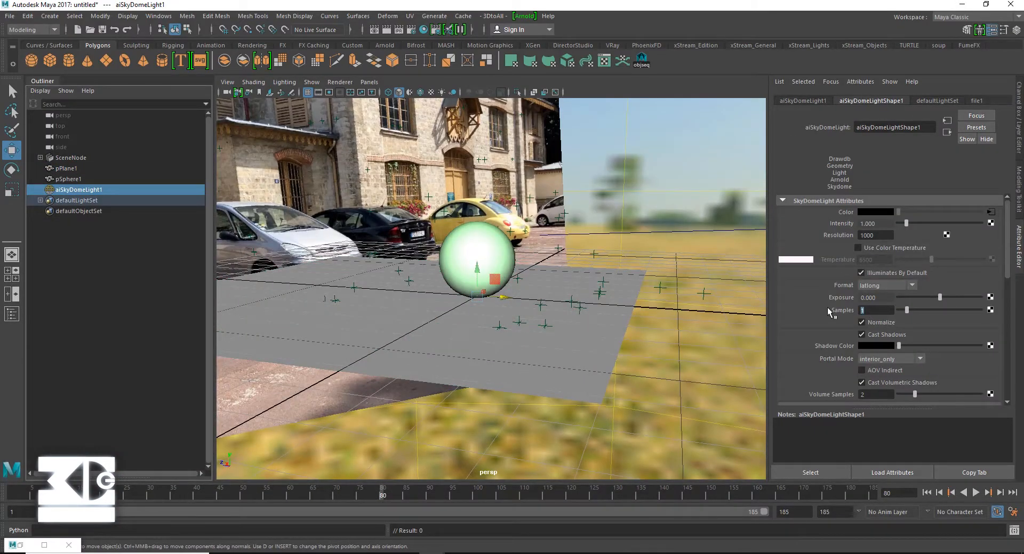
text(8)
key(Return)
- Store a snapshot of the earlier render, render the frame again and compare the noise in both images
click(20, 546)
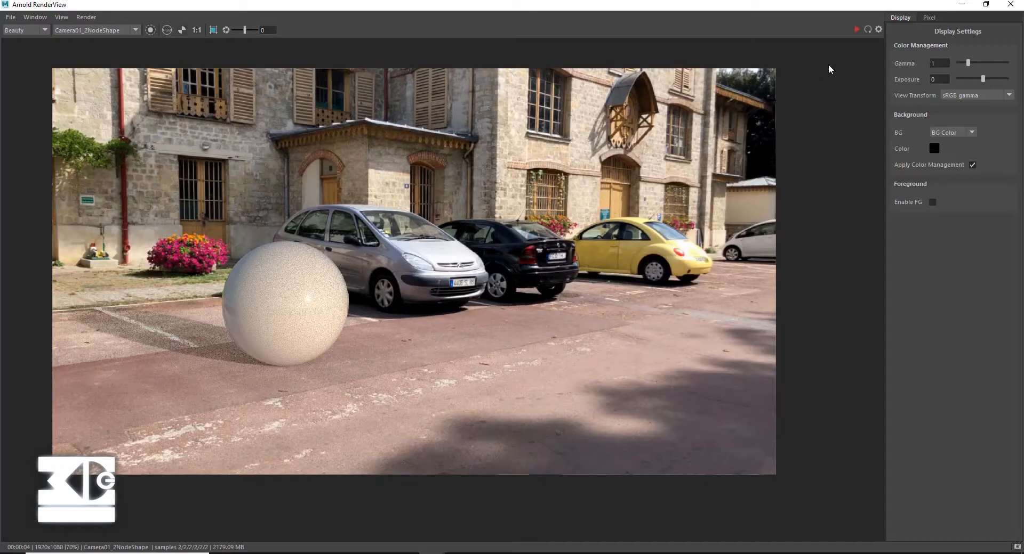
click(1016, 546)
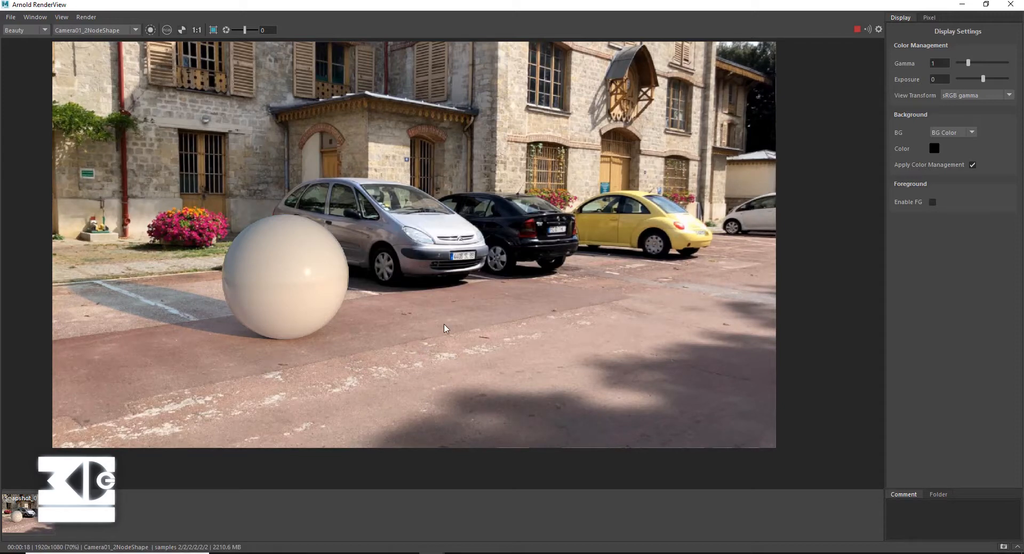
click(35, 518)
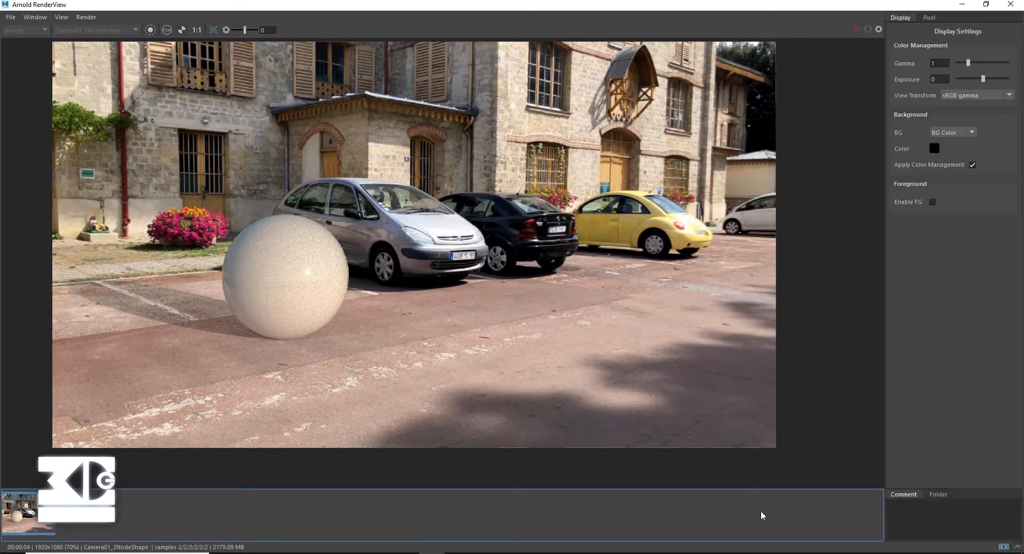
click(1002, 547)
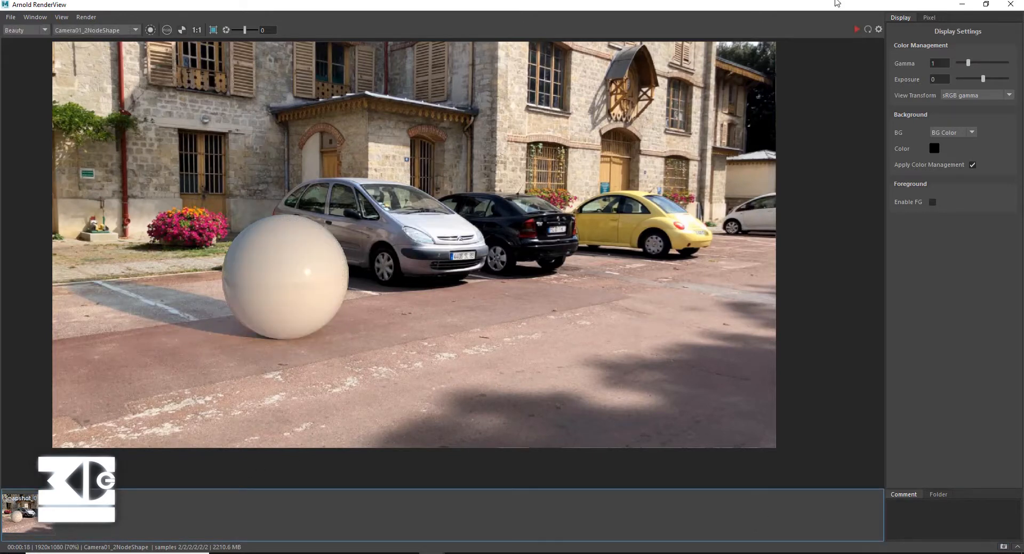
click(1011, 4)
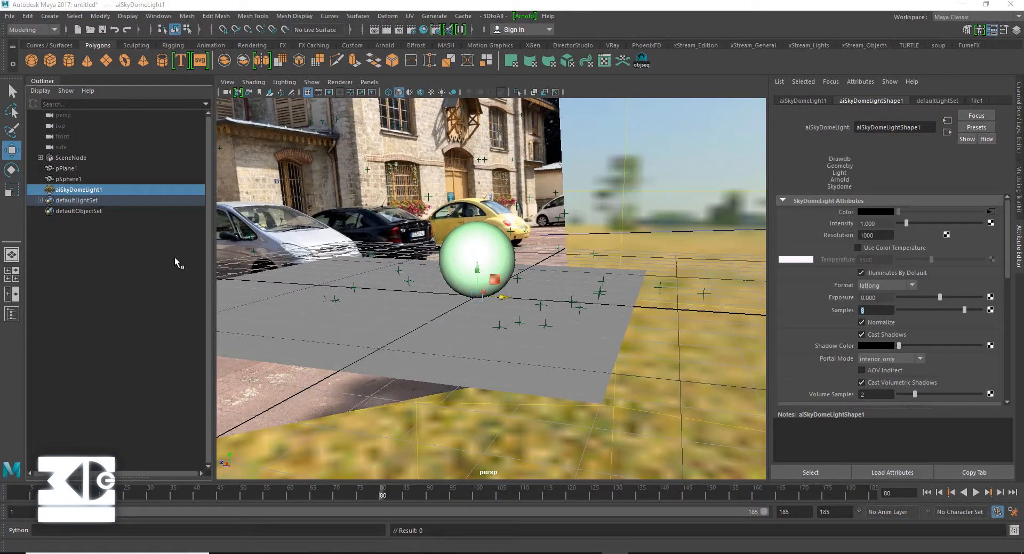
- Import rusky-car.fbx from the Rusky Car 3d Model folder under D:\3dmodel\vehicle
click(27, 15)
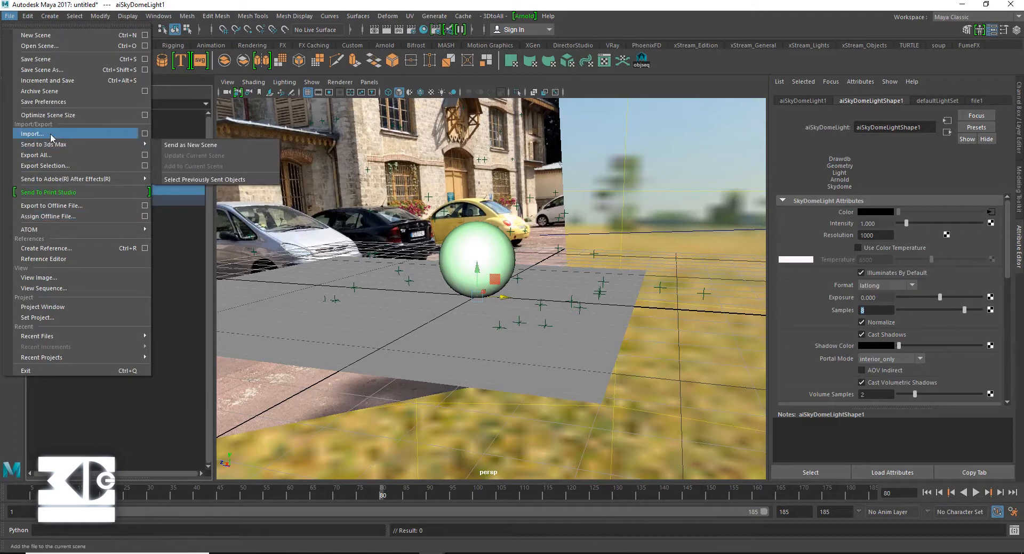
click(49, 134)
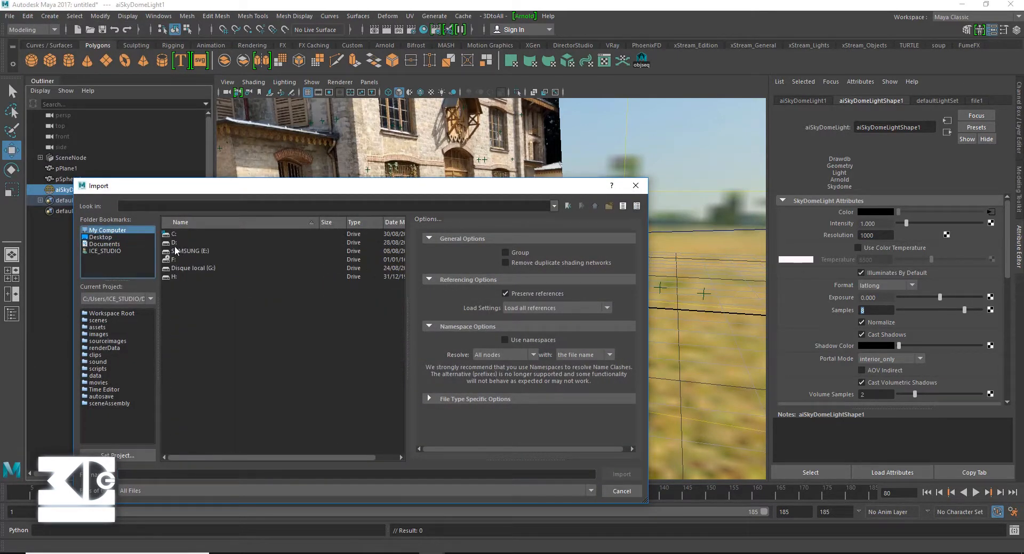
double_click(174, 244)
double_click(186, 234)
scroll(185, 369, down, 6)
double_click(182, 406)
scroll(195, 366, down, 5)
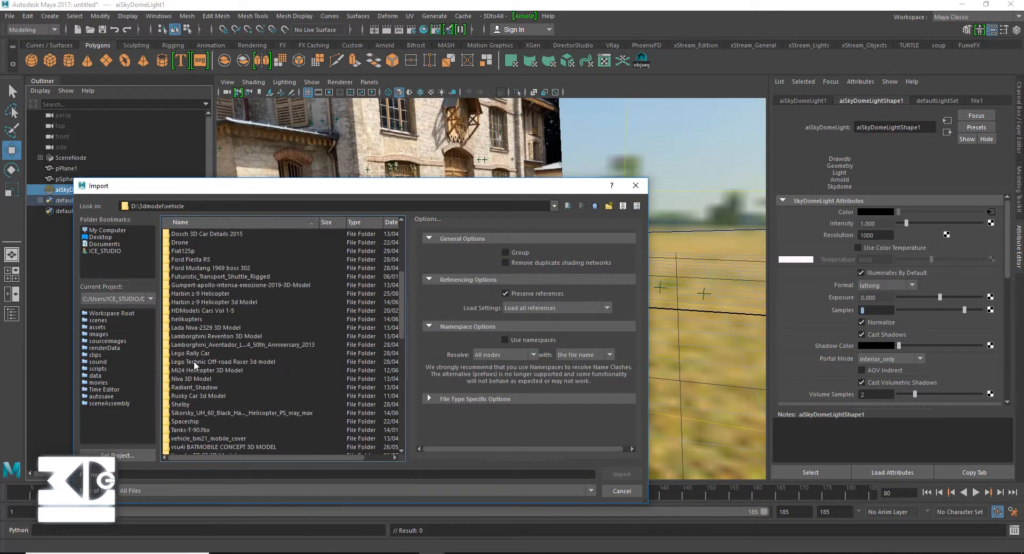
scroll(194, 366, down, 4)
double_click(189, 295)
double_click(186, 234)
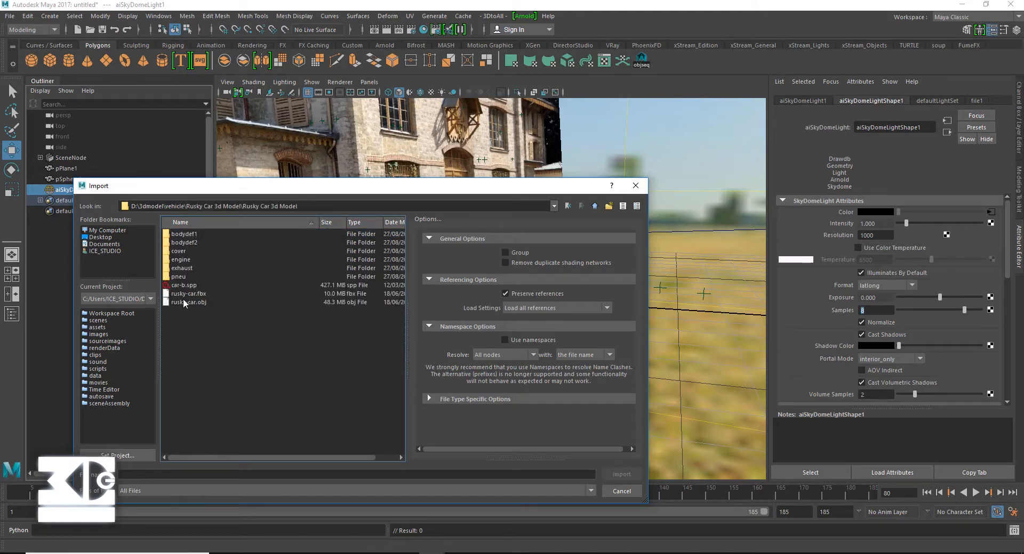
double_click(186, 293)
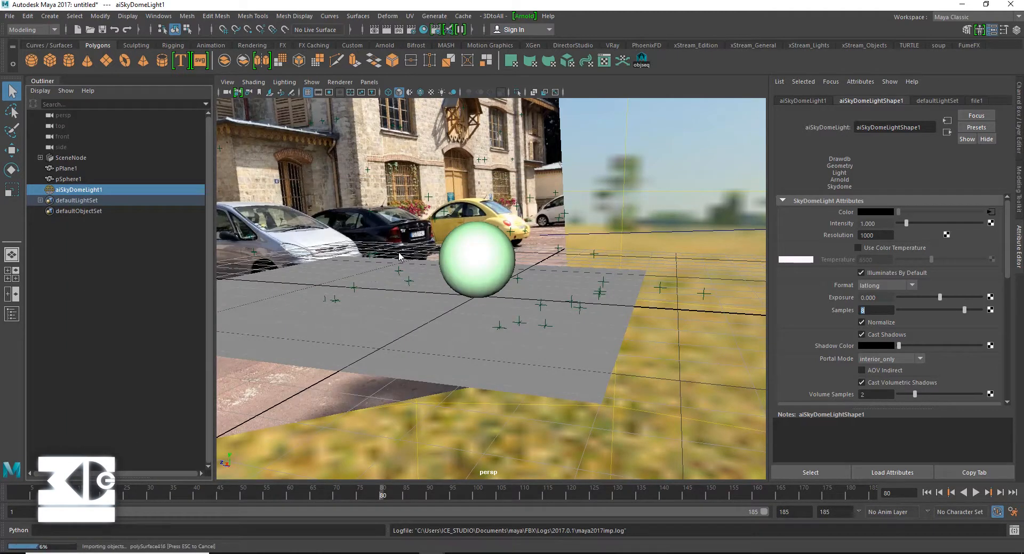
- Set the imported car's scale to 0.1 on all three axes, and enlarge it uniformly to about 0.236
key(w)
click(72, 201)
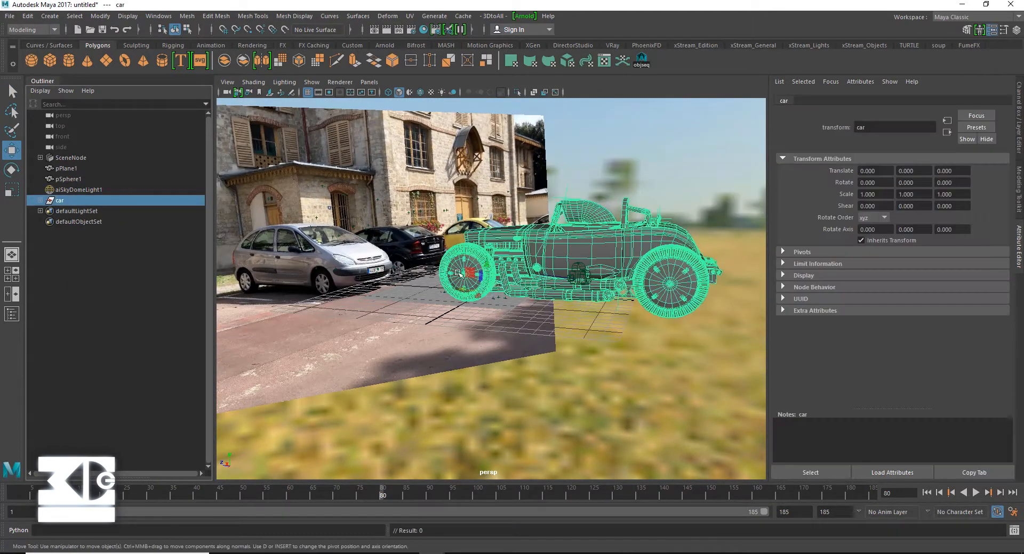
key(f)
alt+drag(469, 282, 495, 292)
key(r)
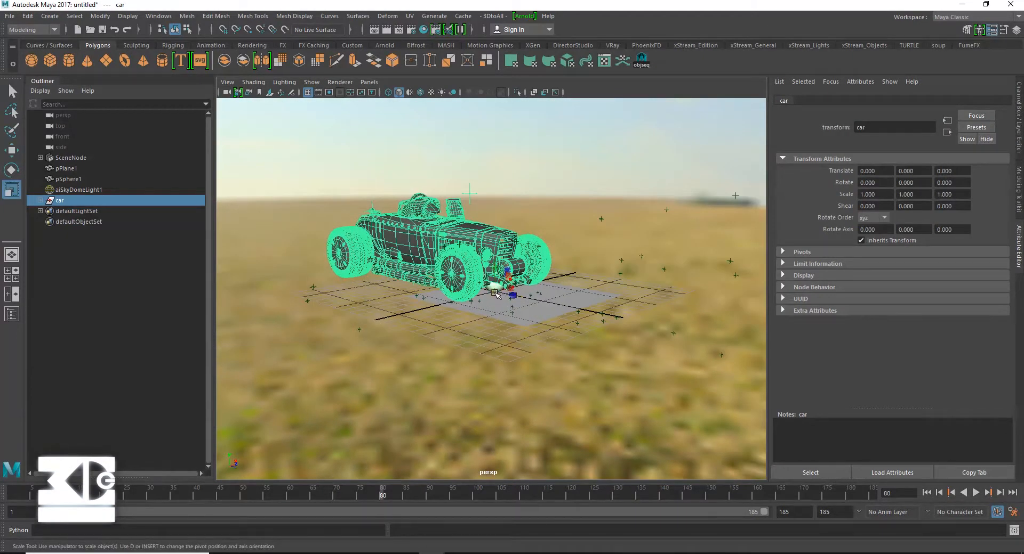
drag(876, 194, 768, 207)
text(.1)
key(Tab)
text(.1)
key(Tab)
text(.1)
key(Return)
scroll(488, 302, up, 6)
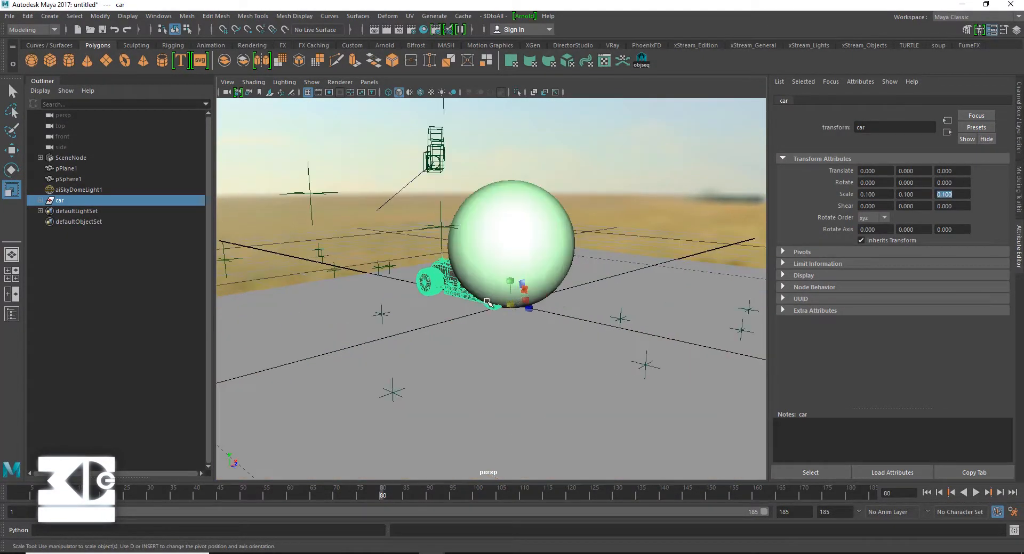
drag(509, 303, 673, 295)
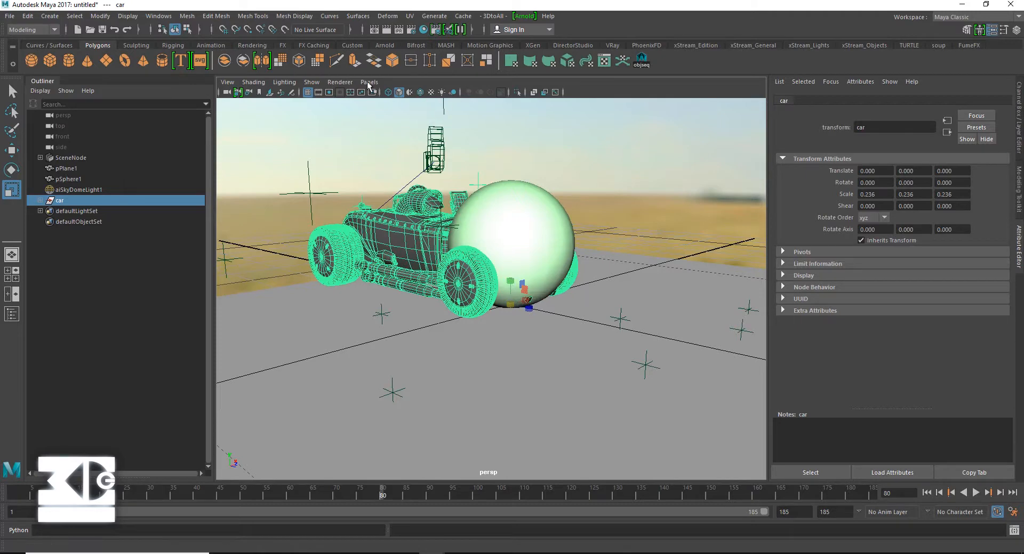
- Look through Camera01_2Node and set the car's Y rotation to 180 degrees
click(367, 82)
click(498, 96)
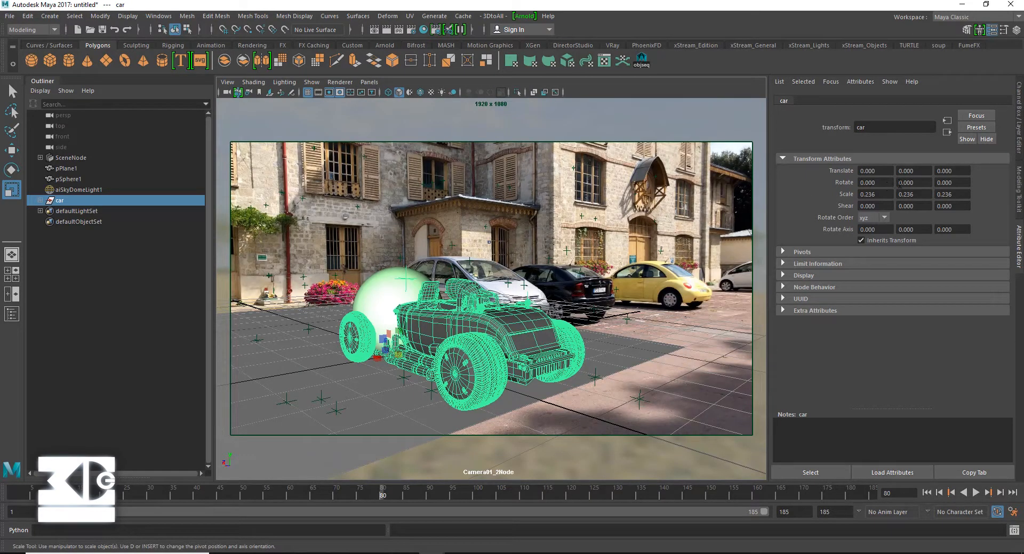
click(900, 182)
text(180)
key(Return)
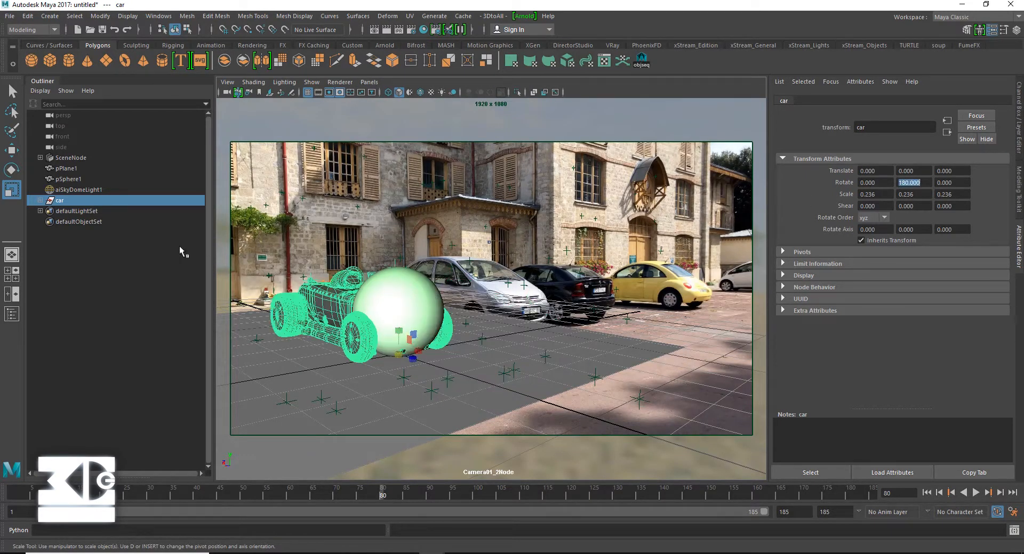
- Hide the sphere and undo the stray scaling applied to it
click(68, 179)
key(ctrl+h)
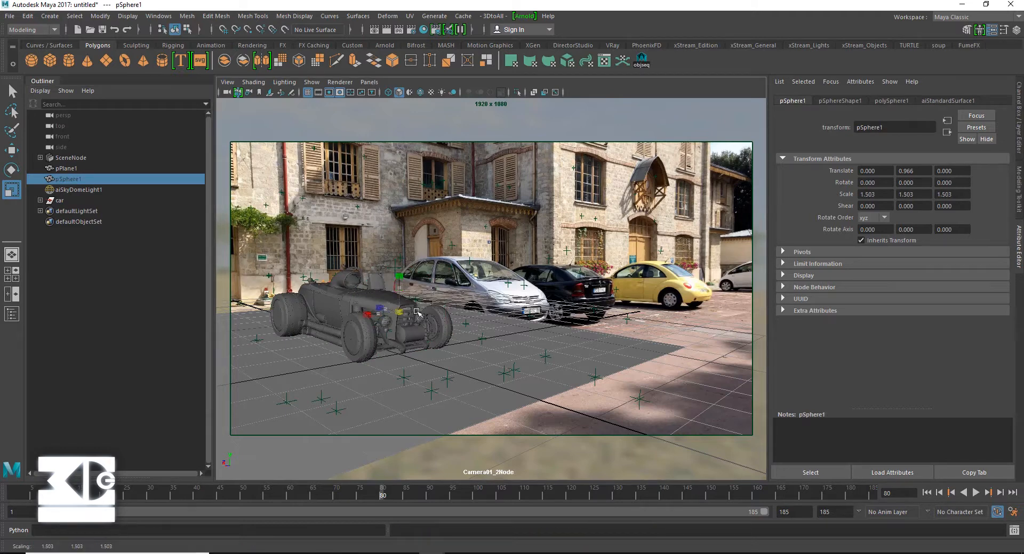
key(ctrl+z)
drag(416, 313, 405, 312)
key(ctrl+z)
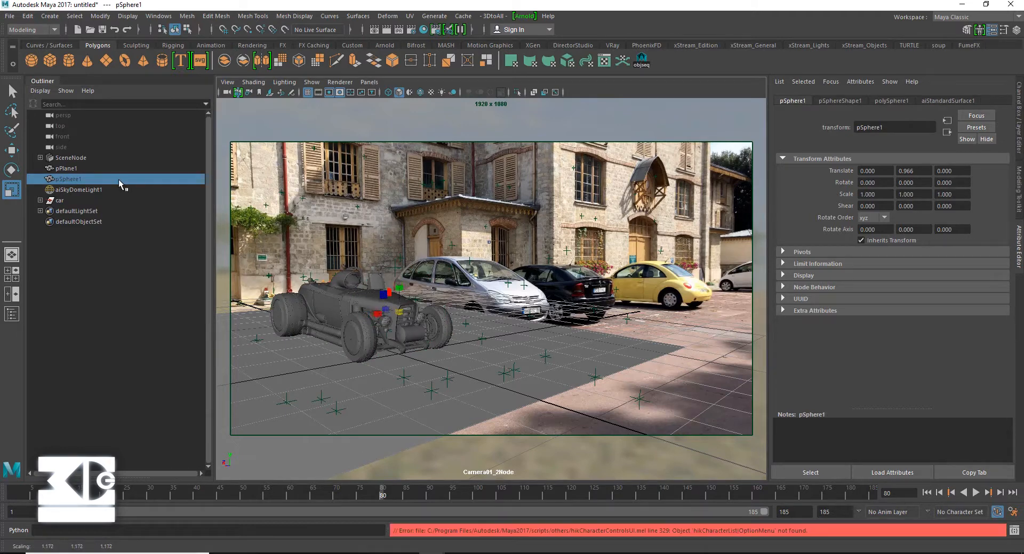
- Scale the car up uniformly to about 0.27 and clear the selection
click(63, 200)
drag(398, 354, 423, 358)
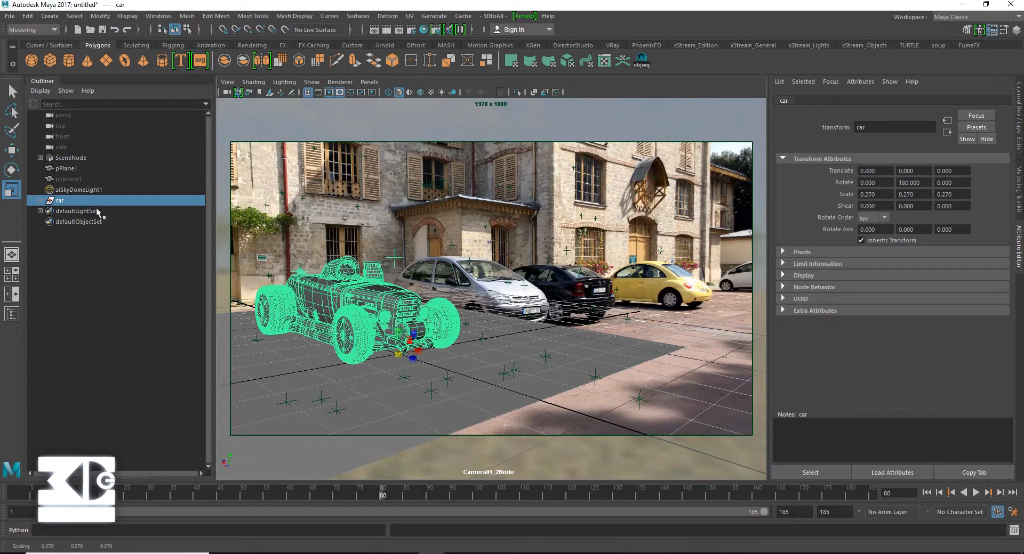
click(118, 302)
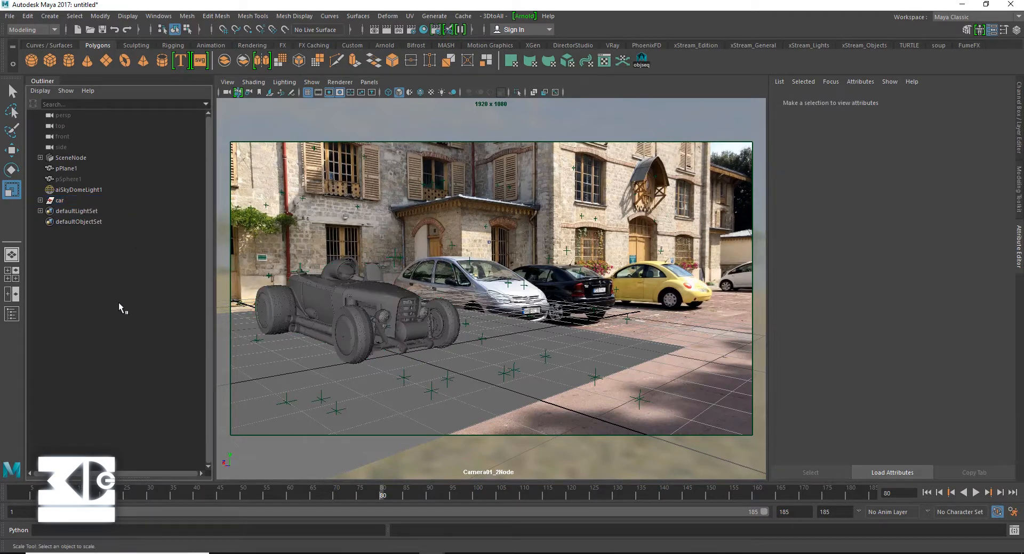
- Render the frame in the Arnold RenderView to check the car over the footage
click(524, 15)
click(538, 47)
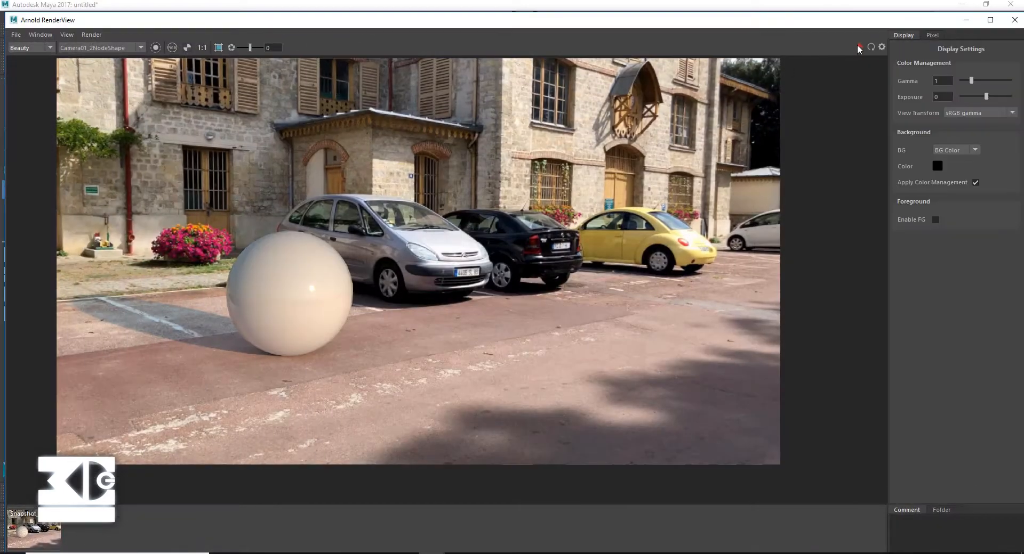
click(858, 47)
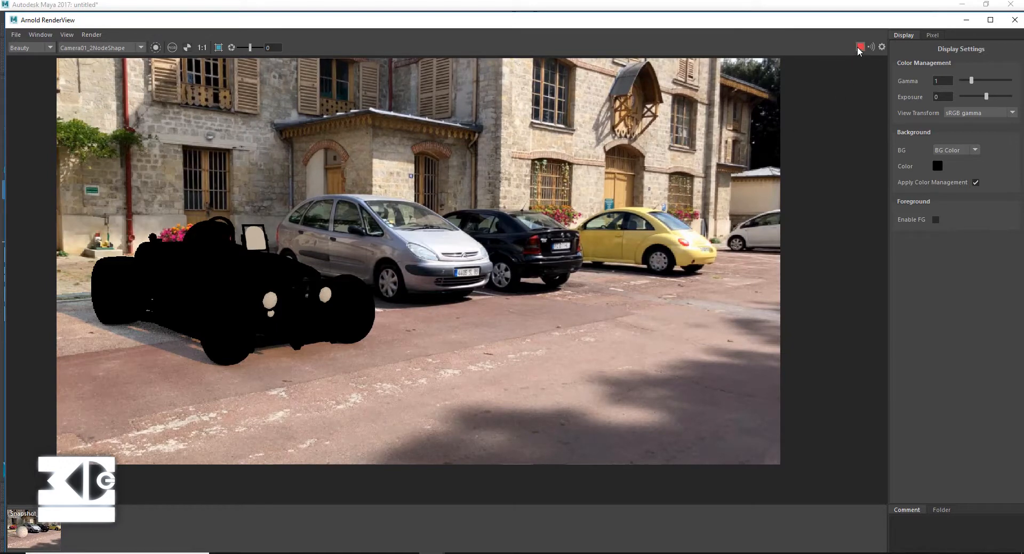
click(966, 20)
- Play the tracked shot up to frame 157 and scale the car up uniformly to about 0.305
key(alt+v)
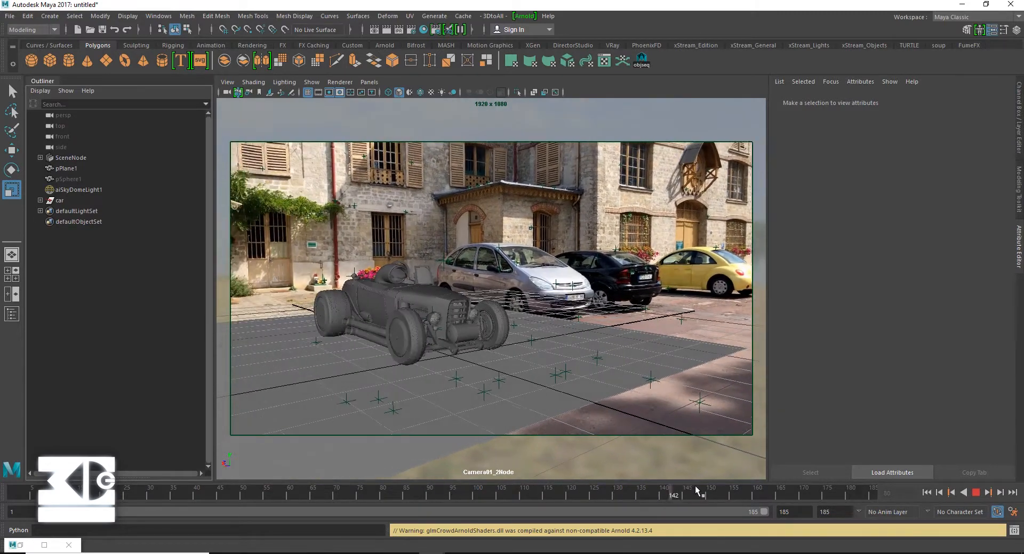
key(alt+v)
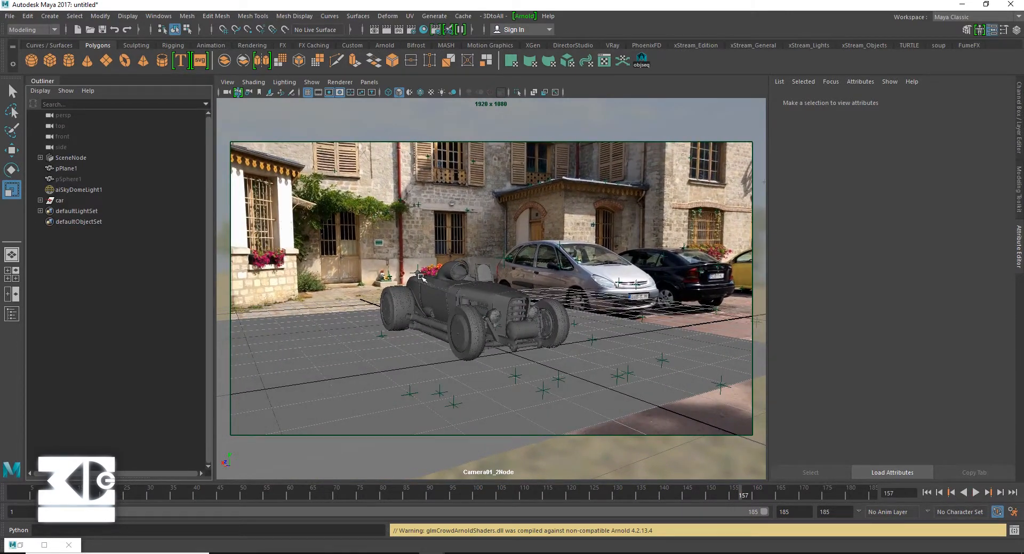
click(59, 201)
drag(533, 356, 540, 356)
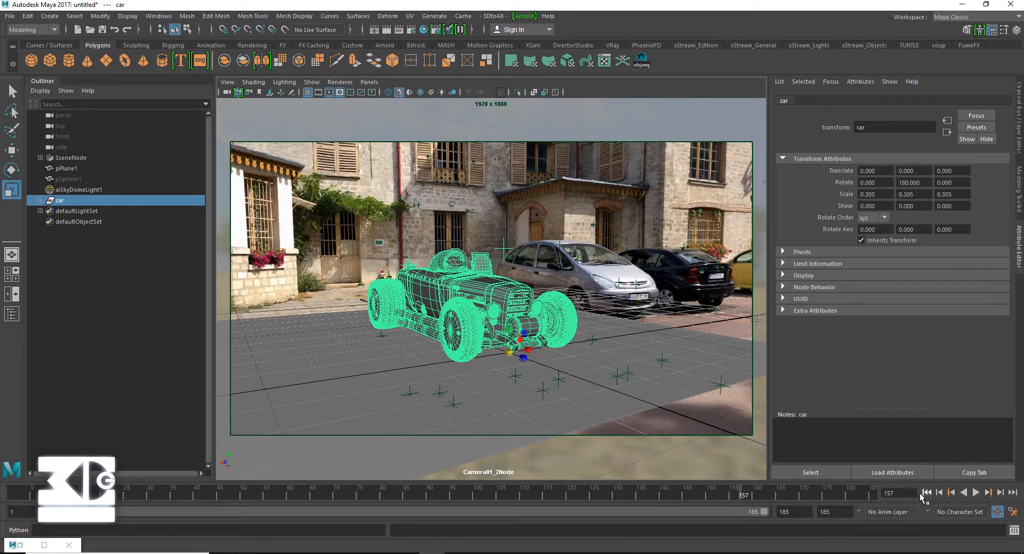
click(81, 342)
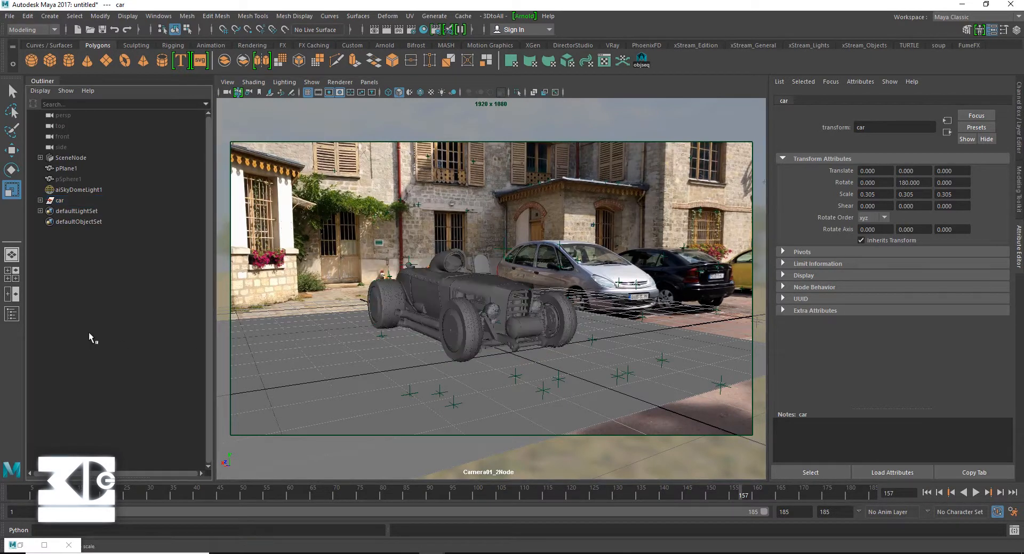
- Open the scene rusty_car_in_vincenne_test_rig2_withpilotposersuit2.mb and play back the car animation from the first frame
click(9, 16)
click(63, 48)
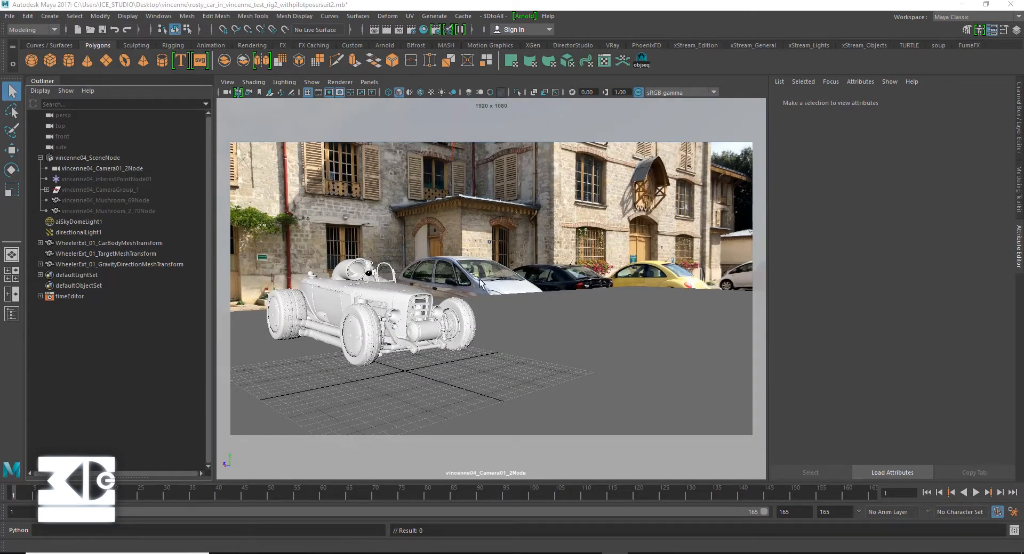
key(alt+v)
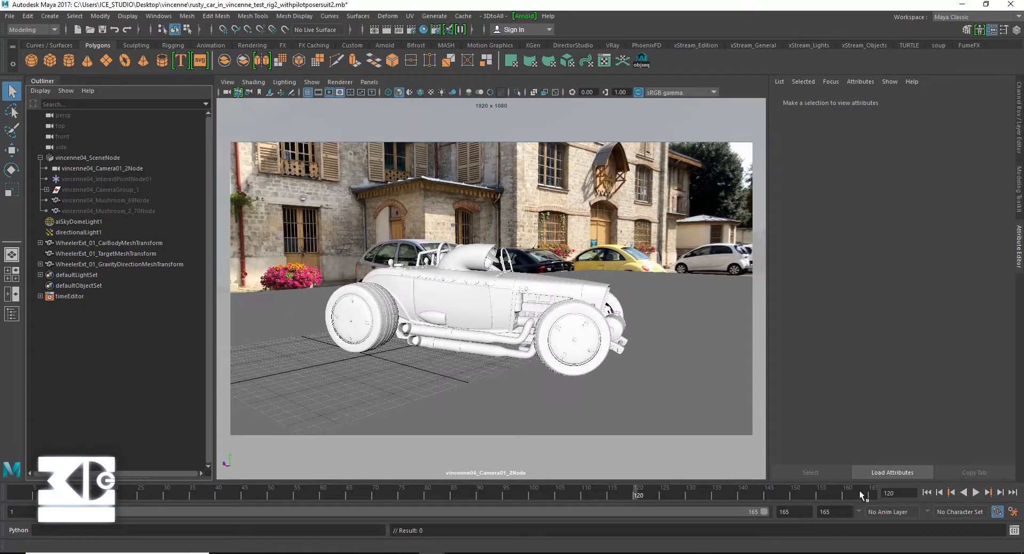
click(926, 493)
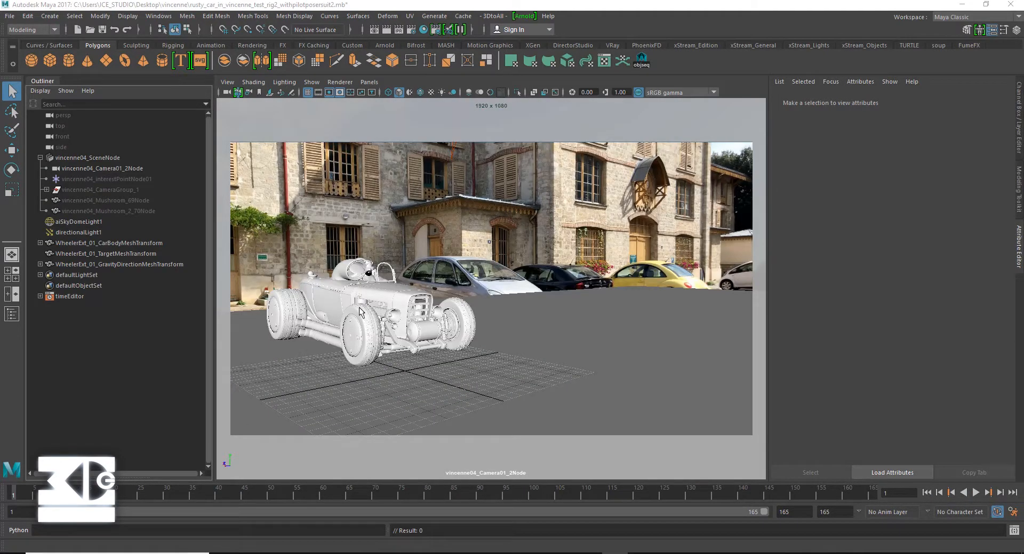
key(alt+v)
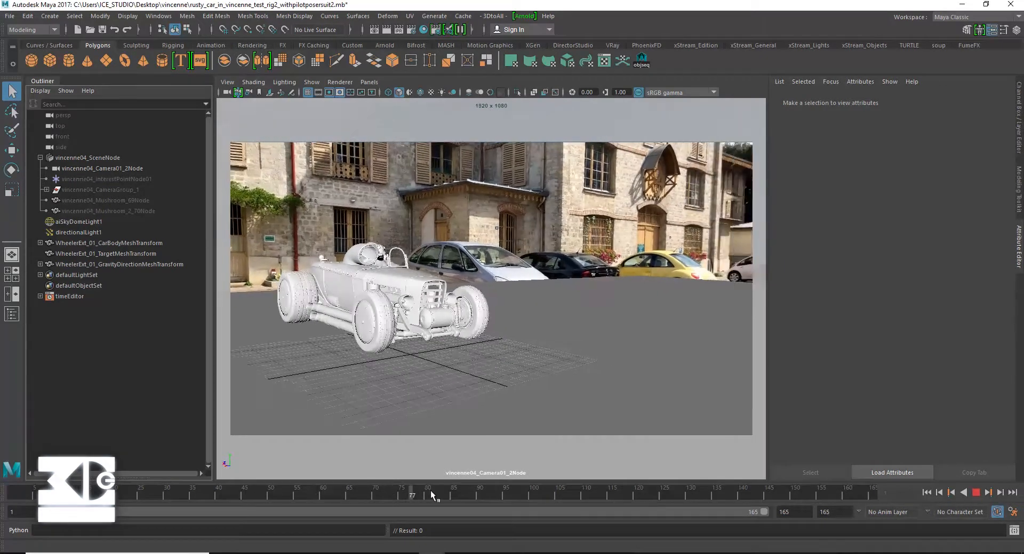
click(927, 493)
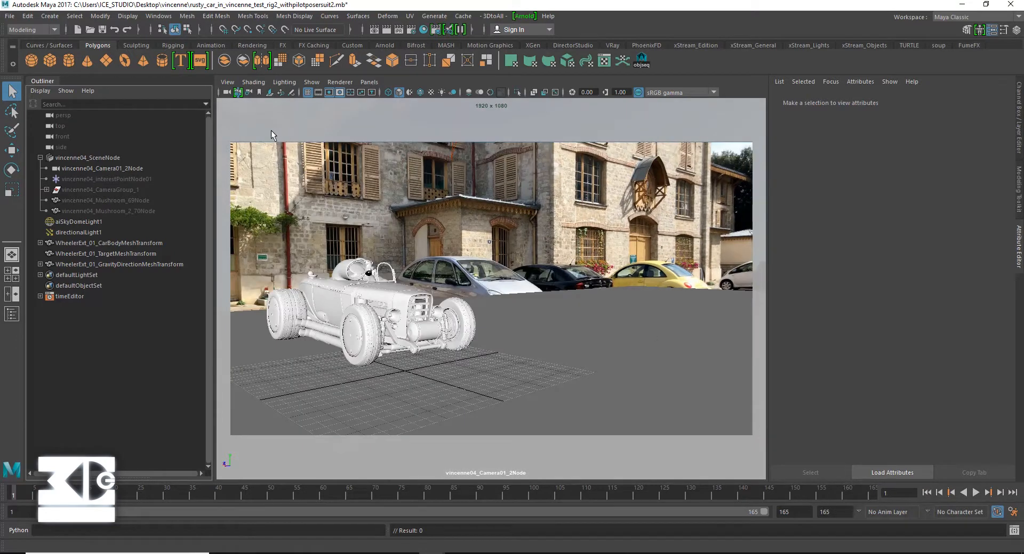
- Turn on textured display in the viewport, play back the car animation and move the timeline to frame 80
click(430, 93)
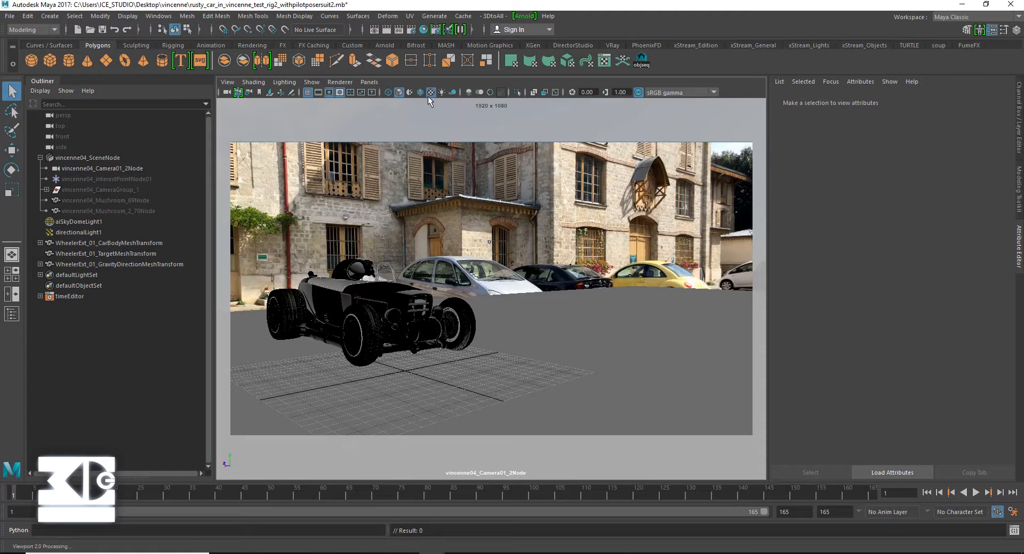
click(975, 493)
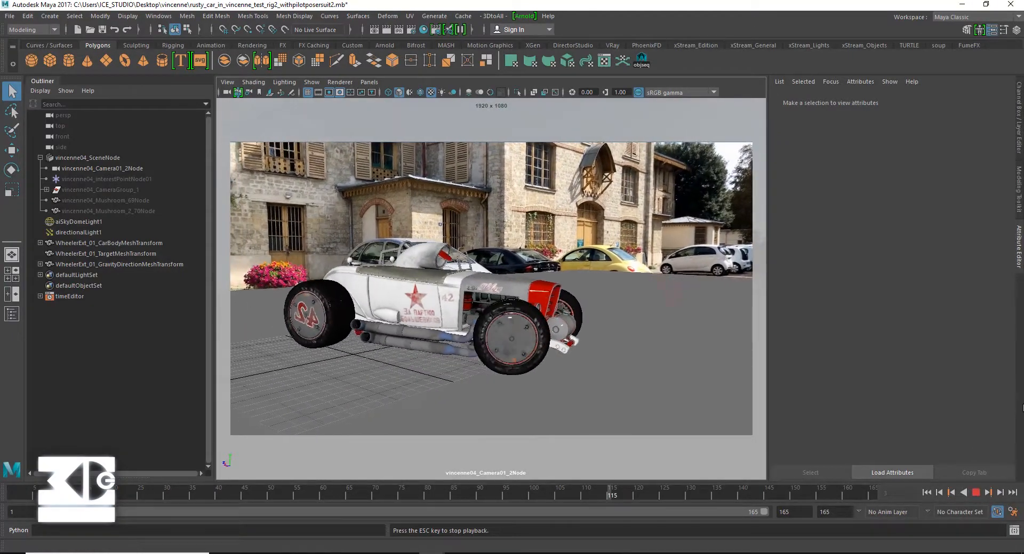
click(975, 493)
drag(257, 492, 427, 493)
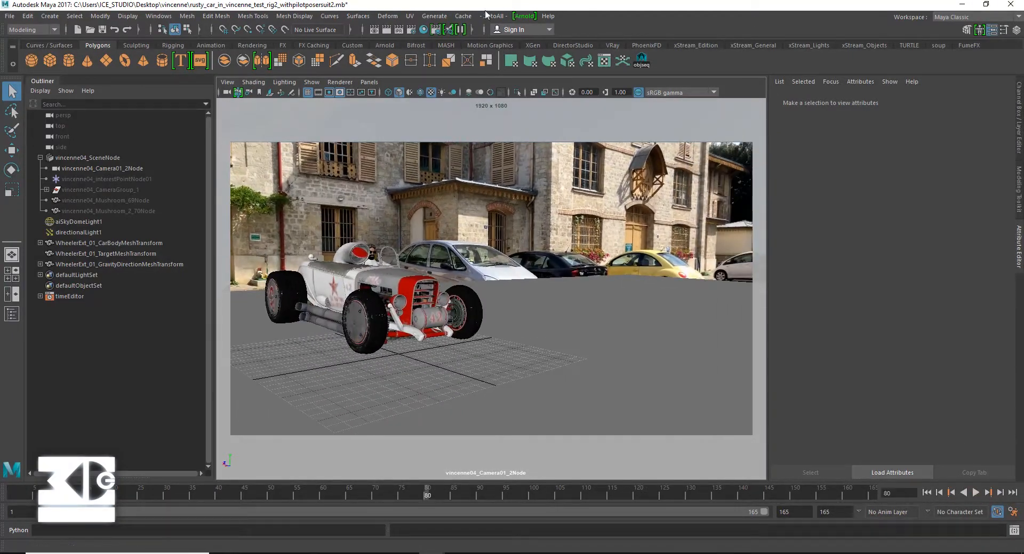
- Render frame 80 in the Arnold RenderView and fit the whole image in view to check the car
click(524, 16)
click(529, 47)
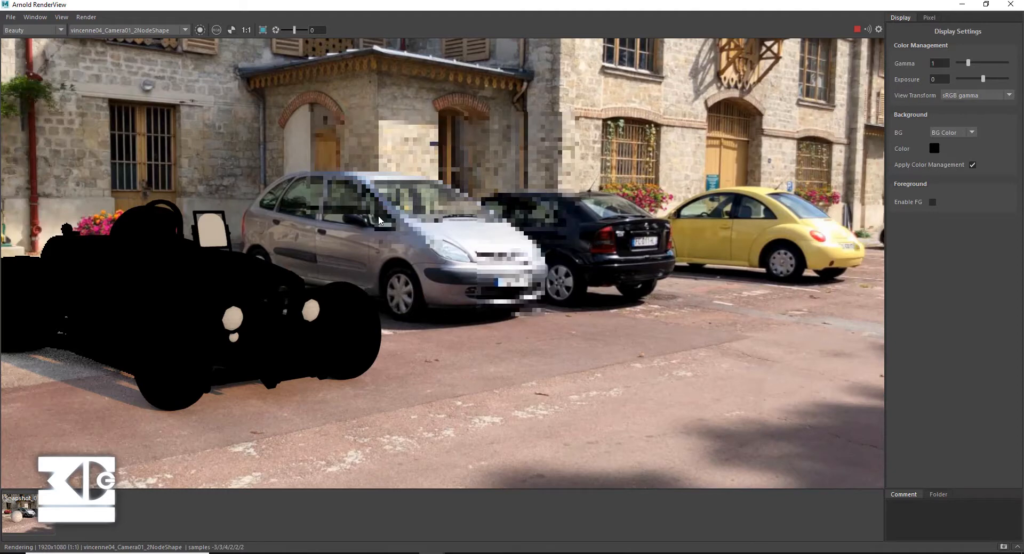
scroll(373, 217, down, 3)
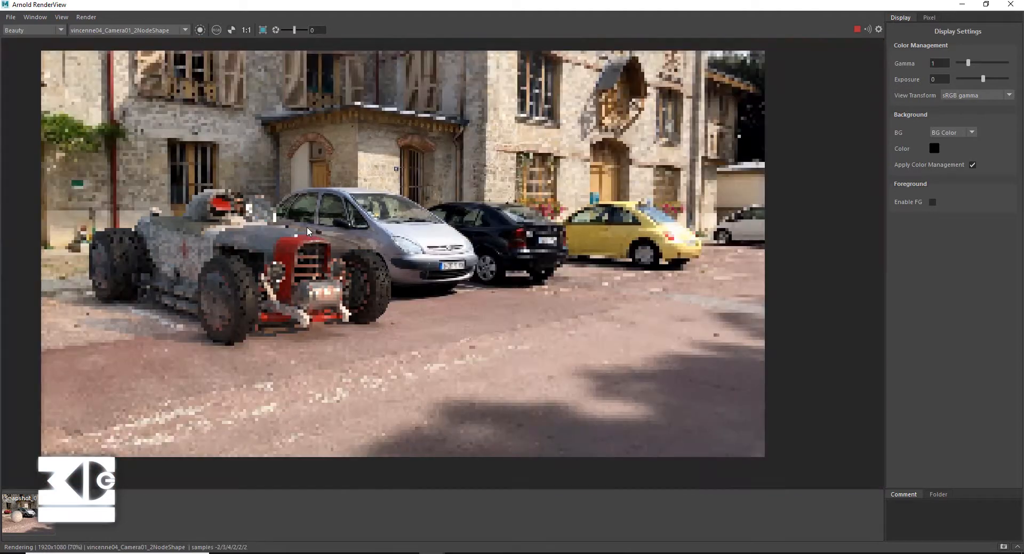
middle_drag(406, 223, 439, 233)
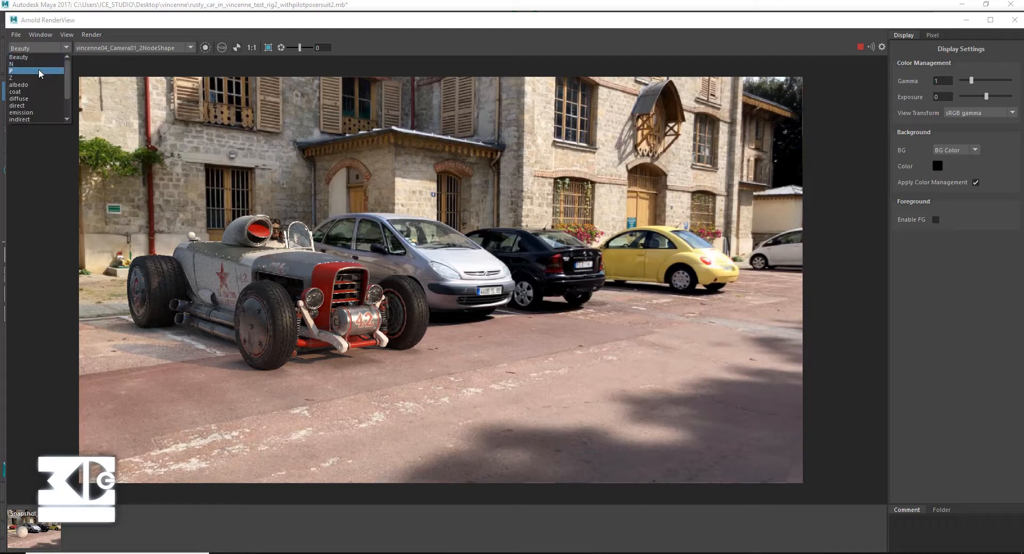
- View the N, P, coat and diffuse passes of the rendered frame one after another
click(39, 65)
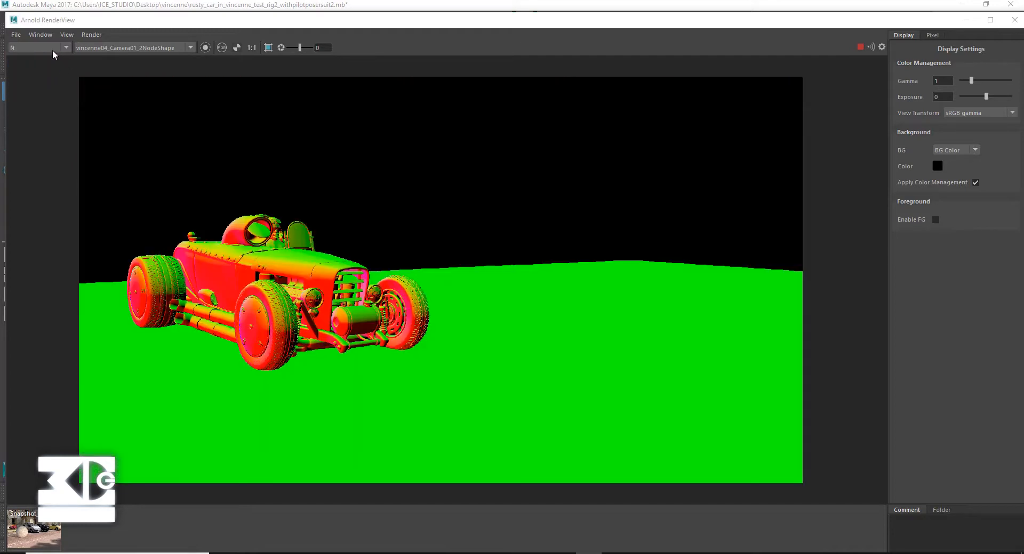
click(50, 47)
click(29, 71)
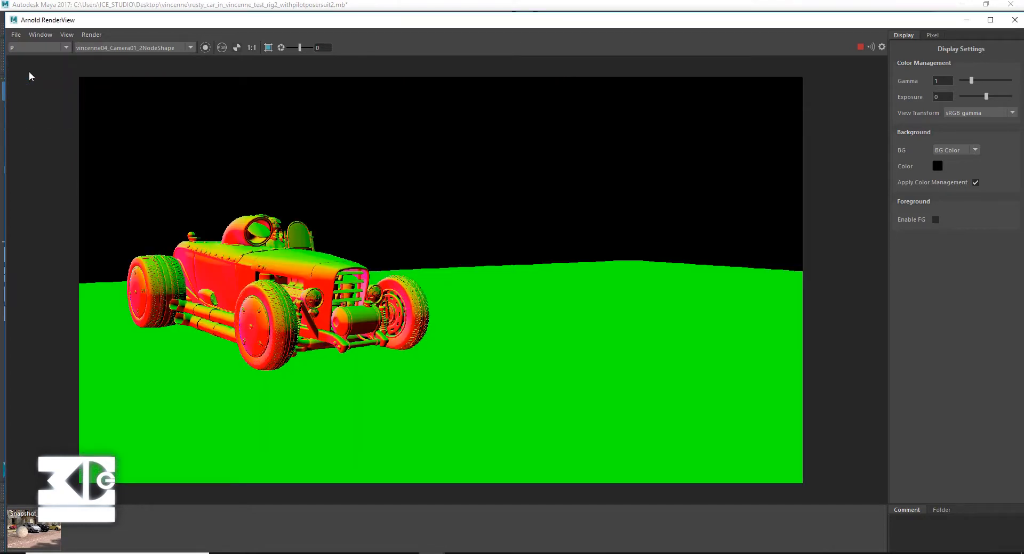
click(34, 46)
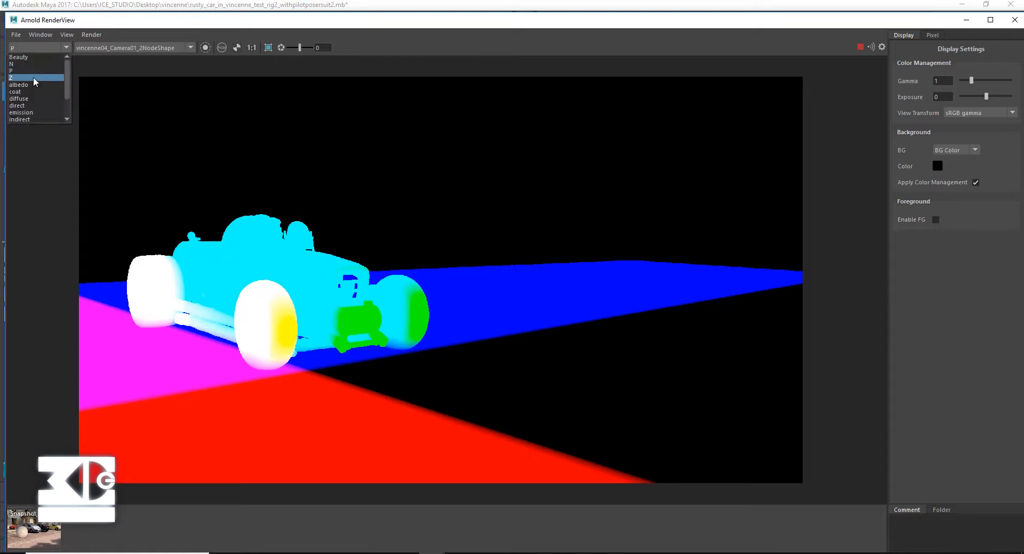
click(30, 93)
click(44, 48)
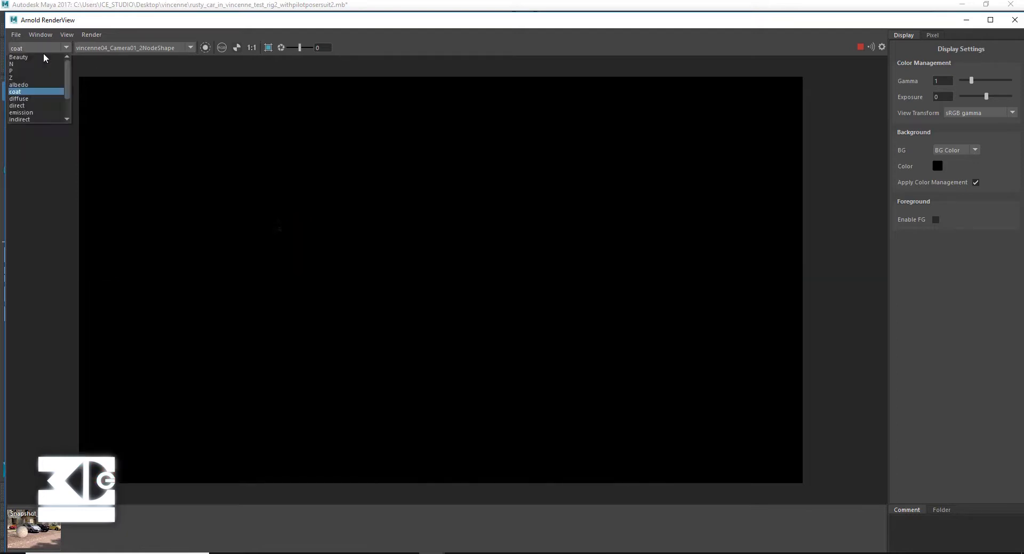
click(30, 99)
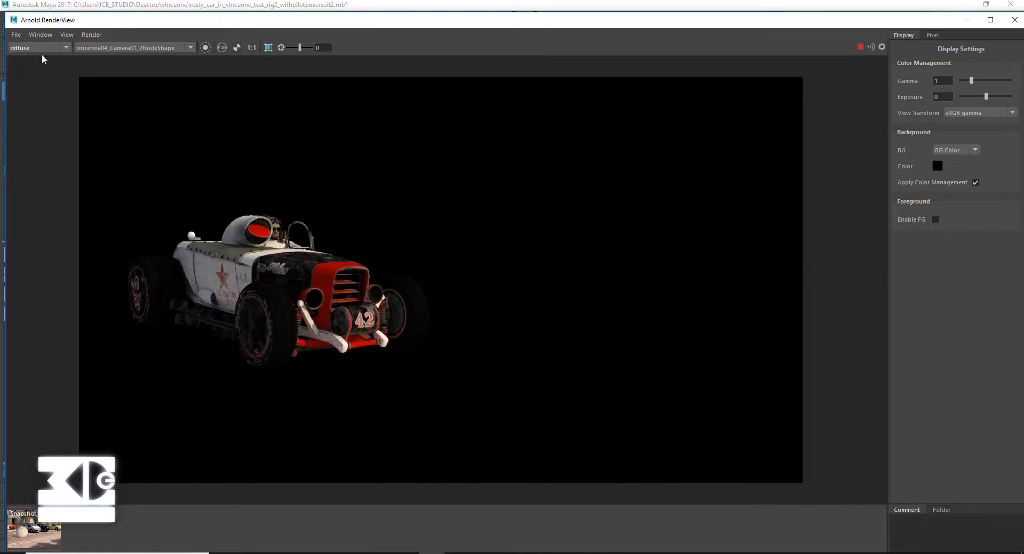
- View the direct, indirect and specular passes of the render and minimise the render window
click(41, 47)
click(31, 106)
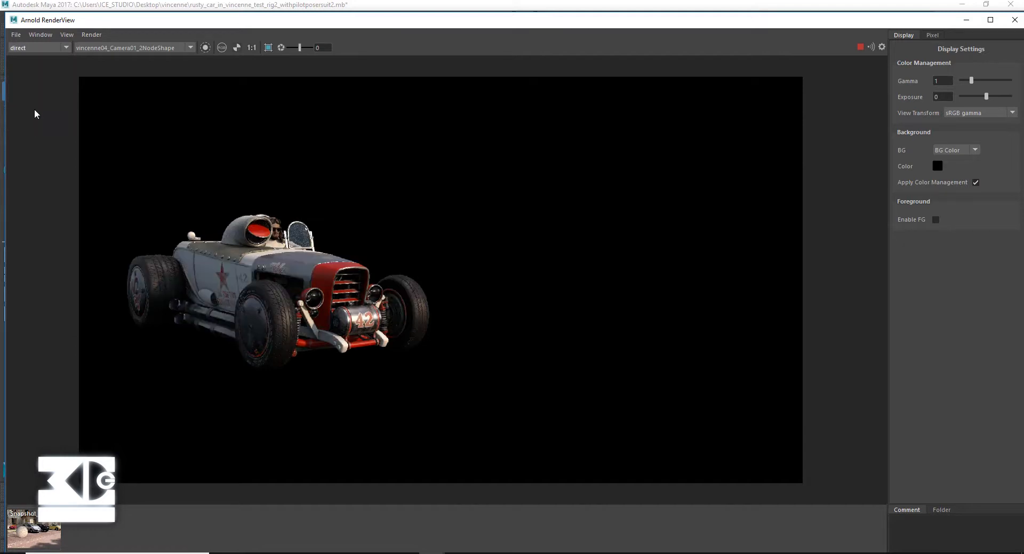
click(39, 47)
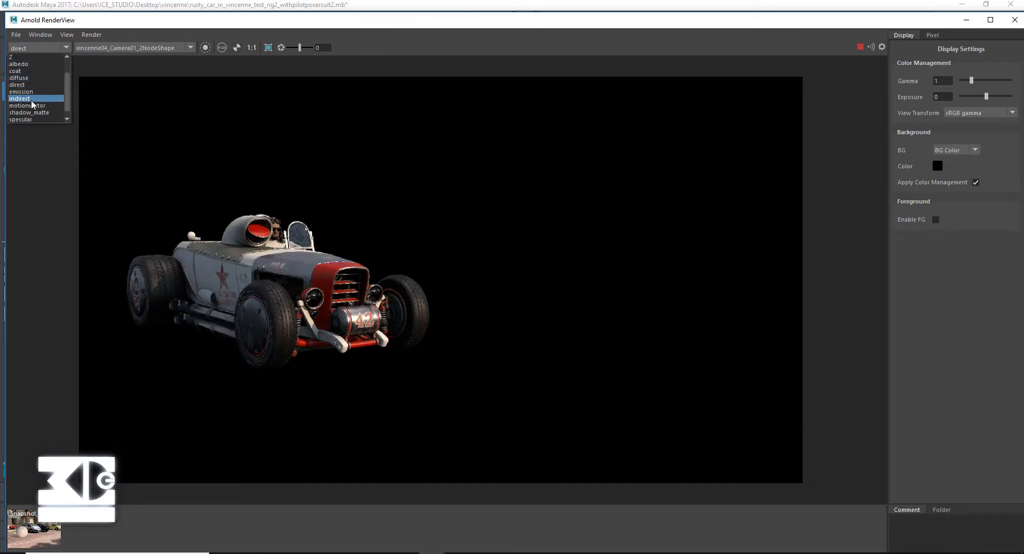
click(31, 120)
click(36, 47)
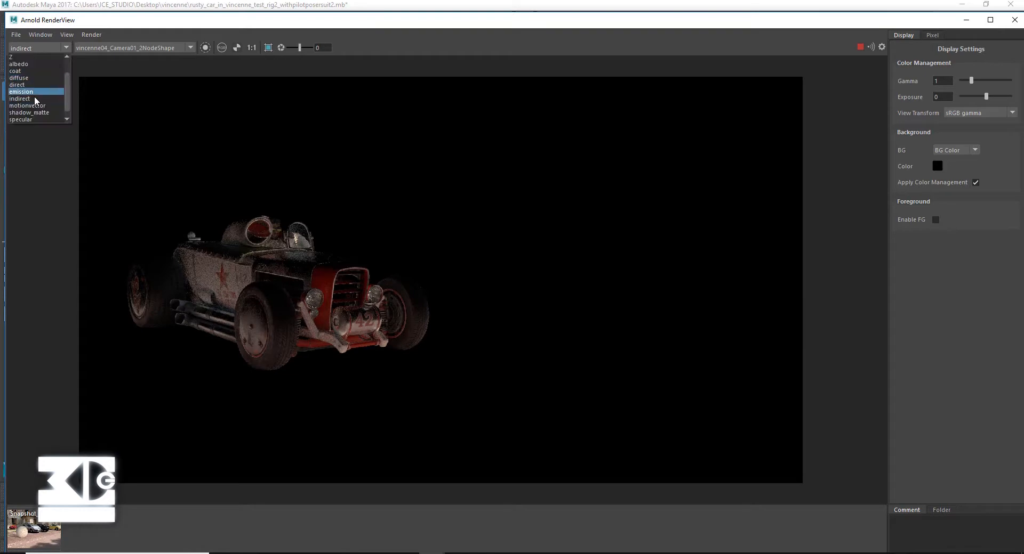
click(34, 116)
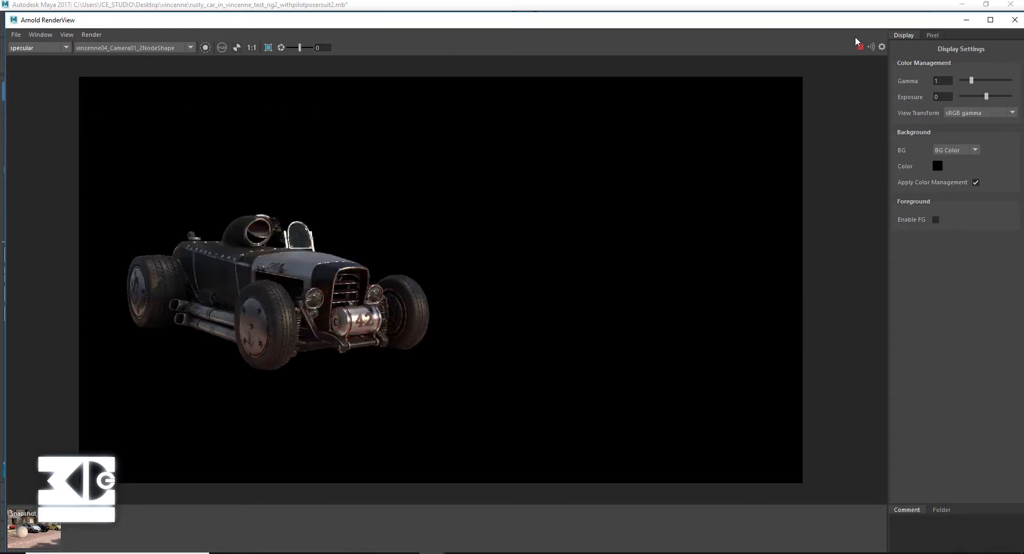
click(965, 19)
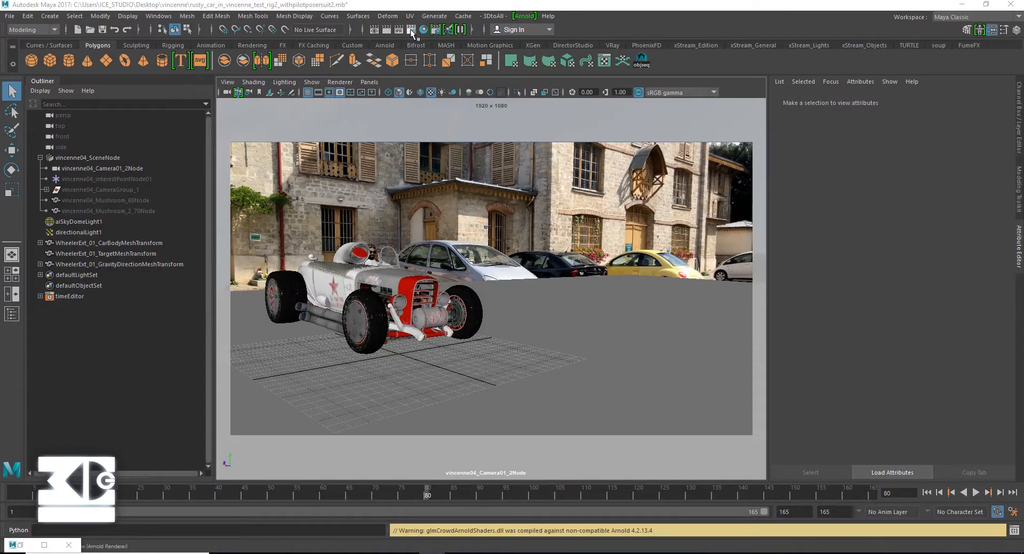
- Review the AOV list in the render settings and remove motionvector from the active AOVs
click(411, 29)
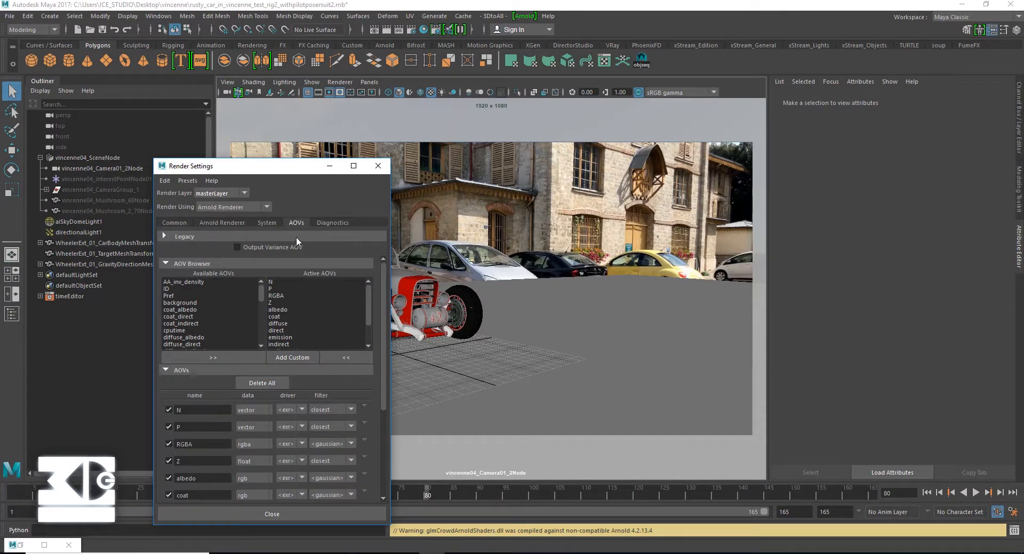
scroll(238, 402, down, 5)
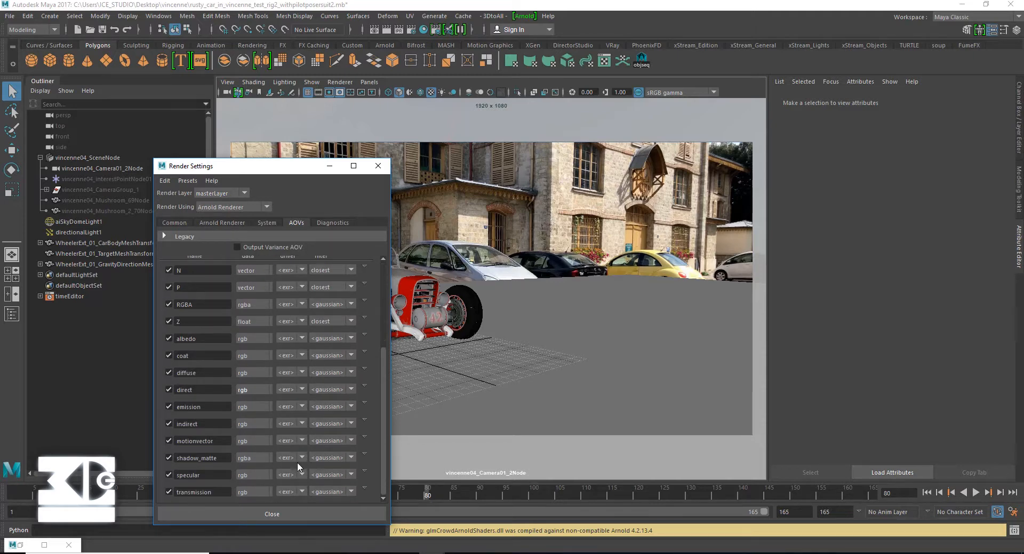
click(168, 476)
scroll(233, 434, up, 5)
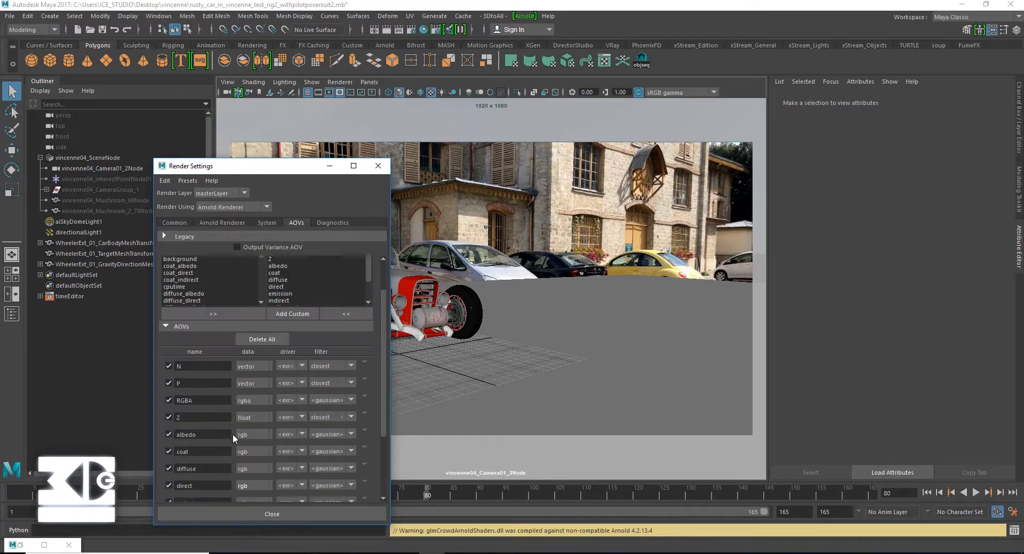
scroll(303, 304, down, 2)
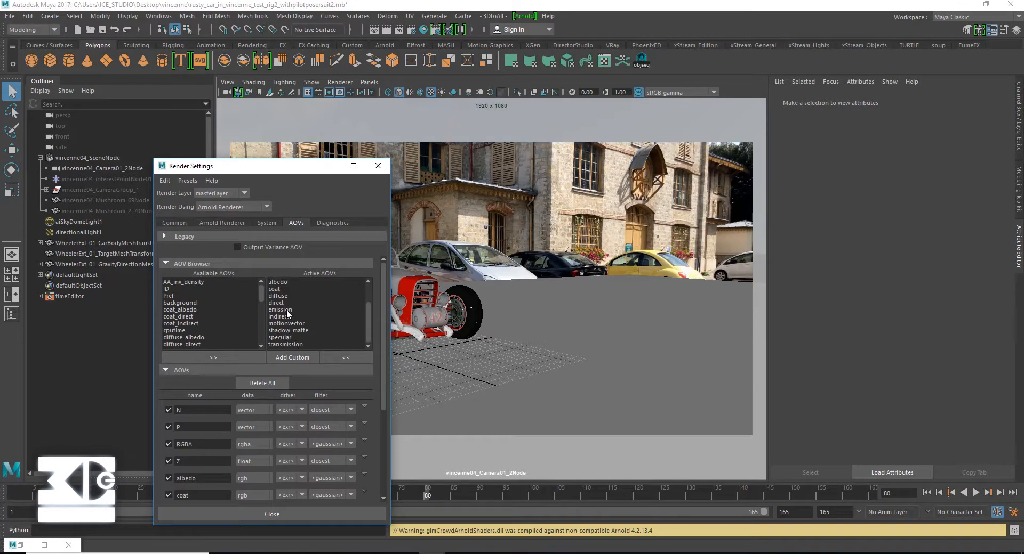
click(296, 323)
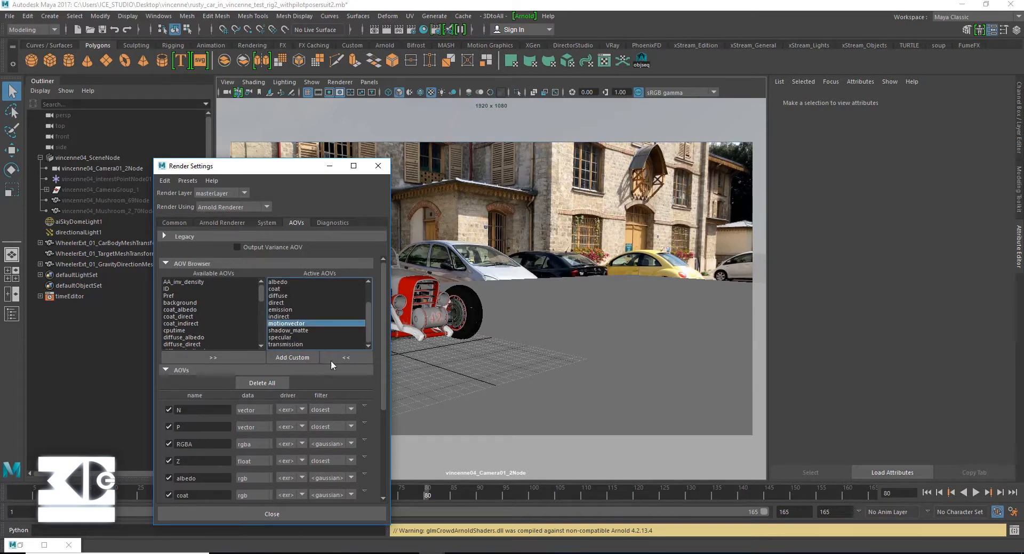
click(340, 356)
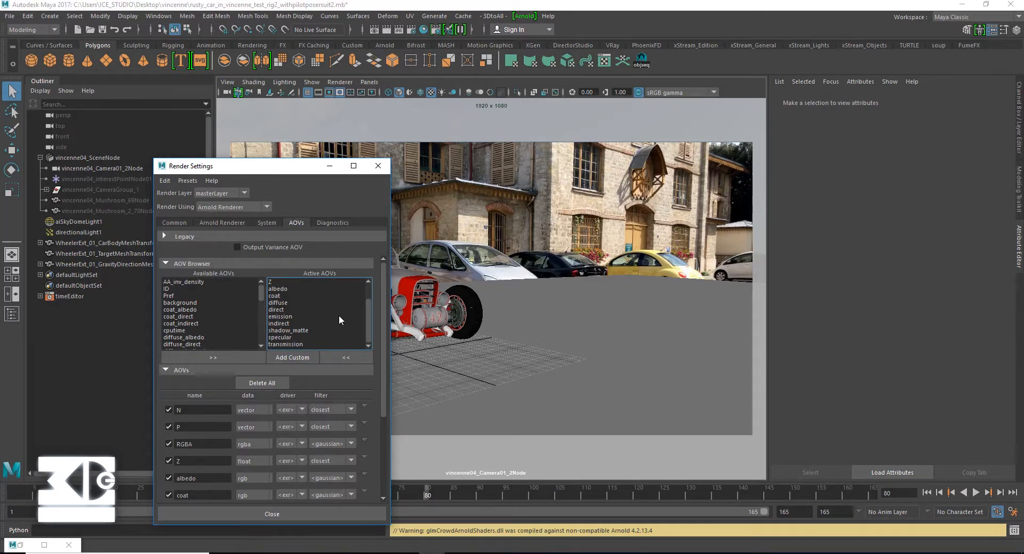
scroll(337, 302, up, 1)
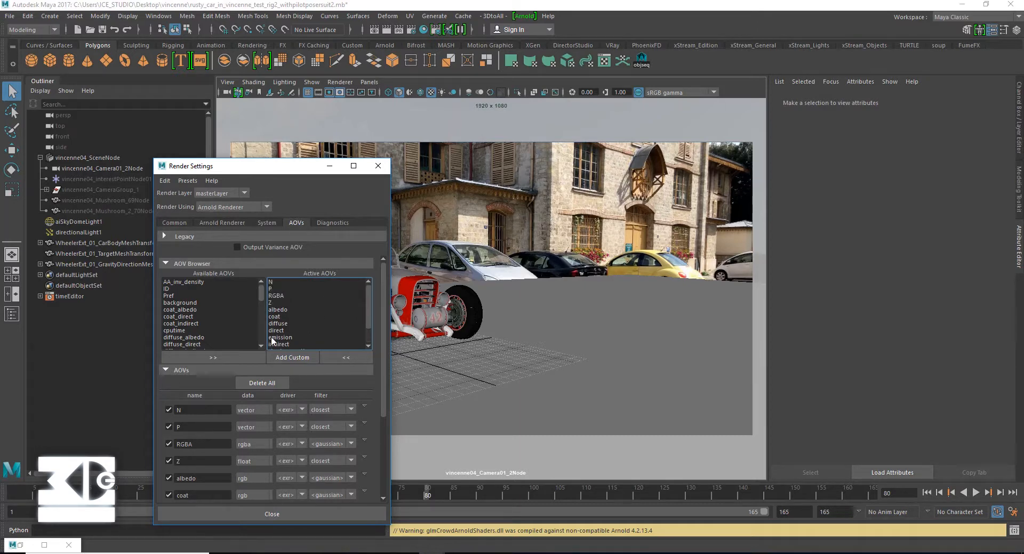
- Add AA_inv_density to the active AOVs and remove it again
click(182, 282)
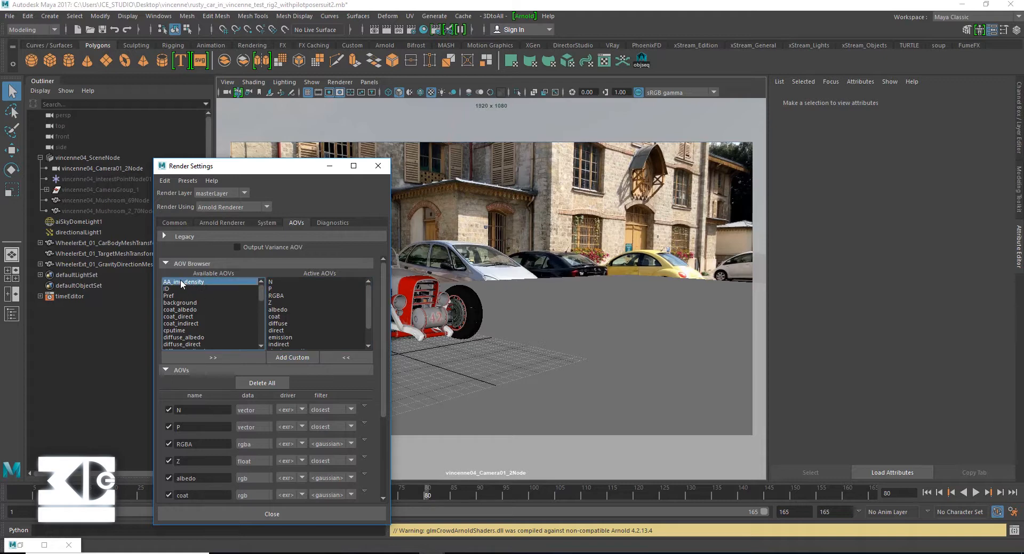
click(211, 358)
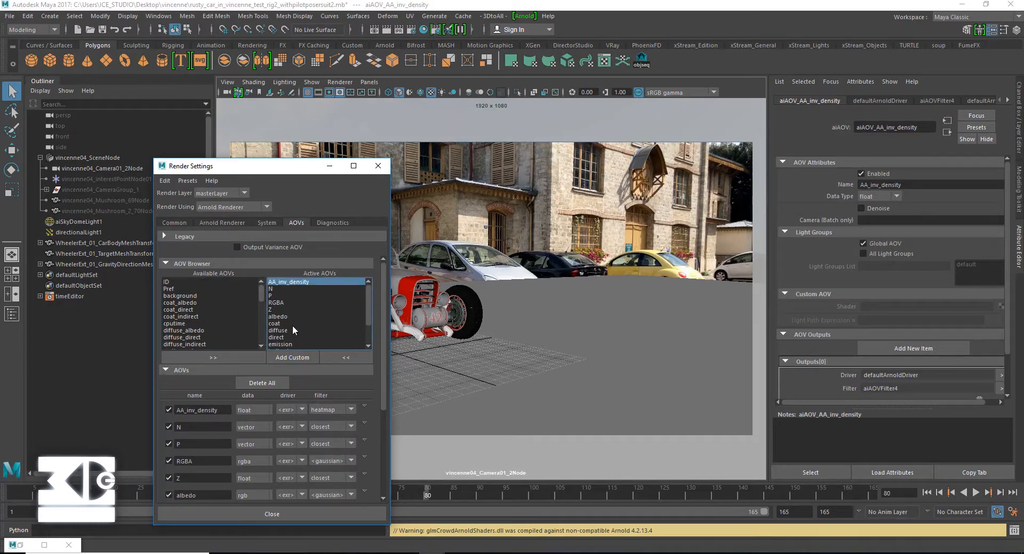
click(345, 358)
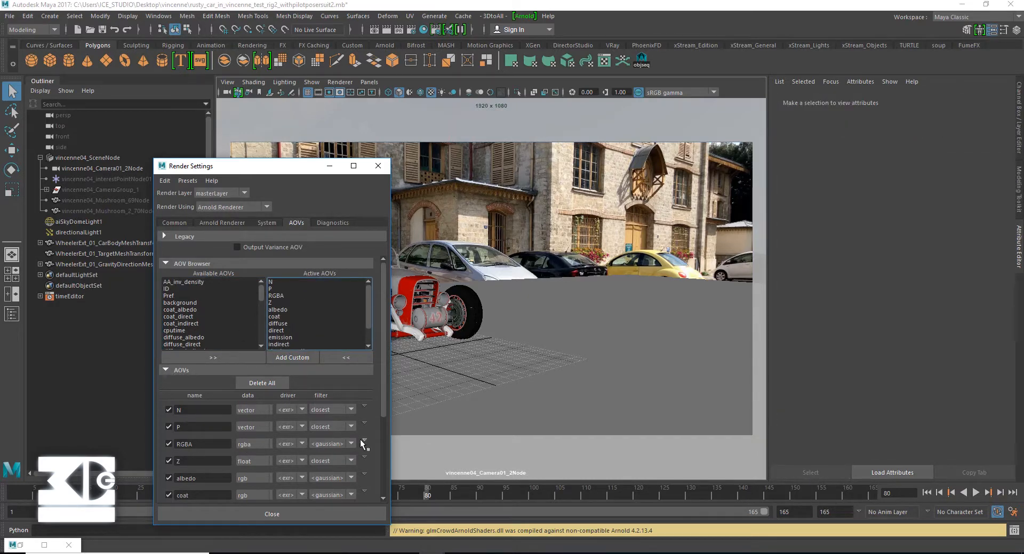
- Open the RGBA AOV's driver attributes to check the image format and the Merge AOVs option
click(364, 439)
click(400, 446)
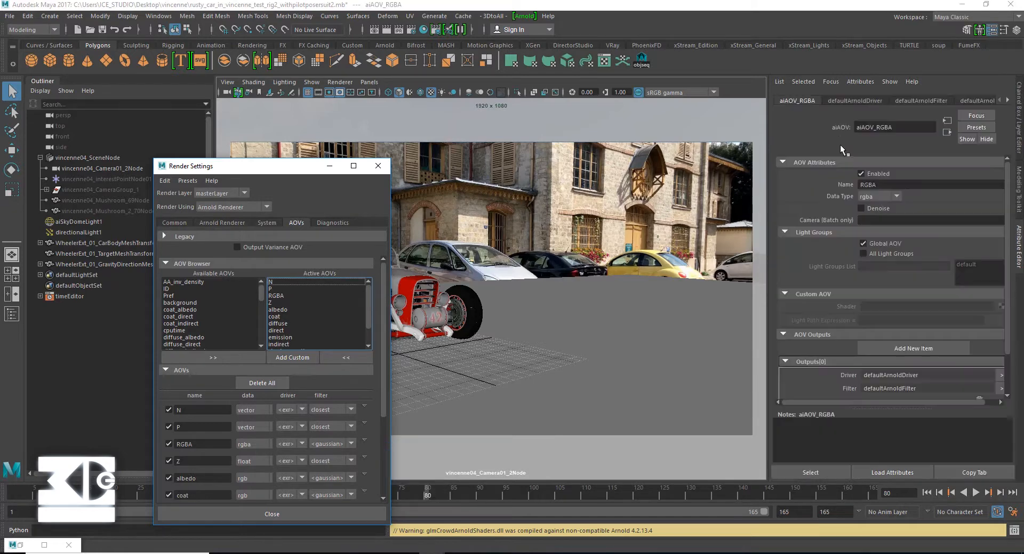
click(864, 101)
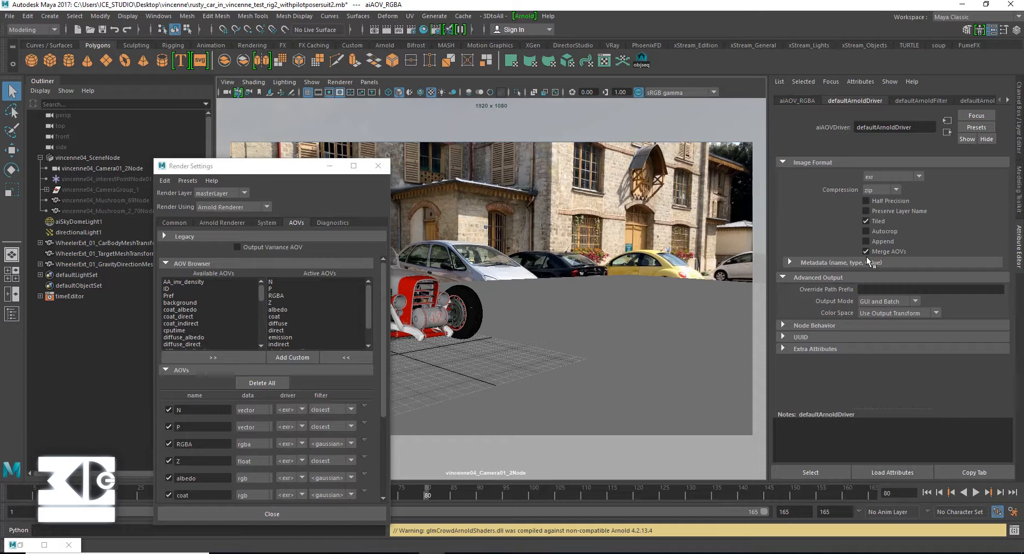
- Review the common render settings for file output, frame range, renderable camera and image size
click(175, 223)
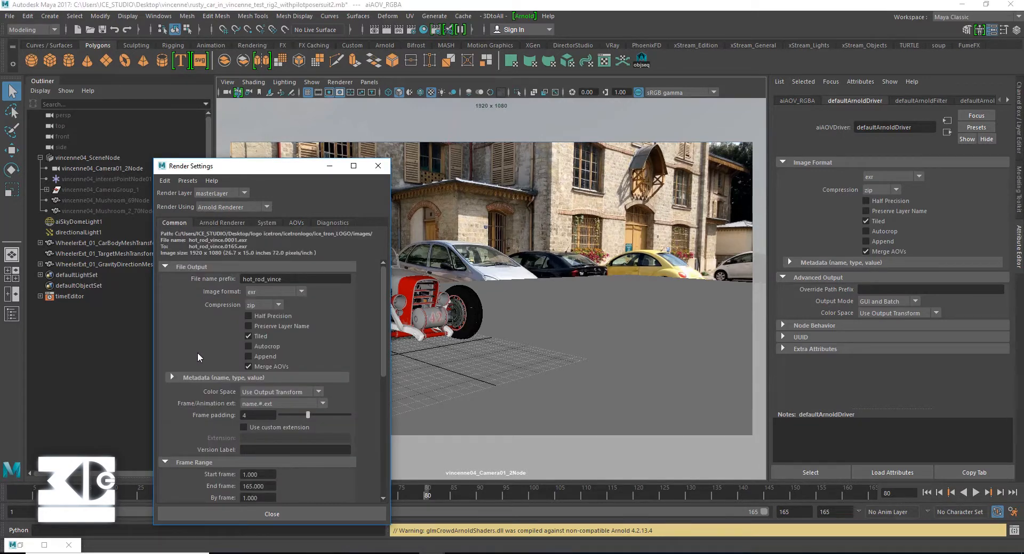
scroll(283, 469, down, 2)
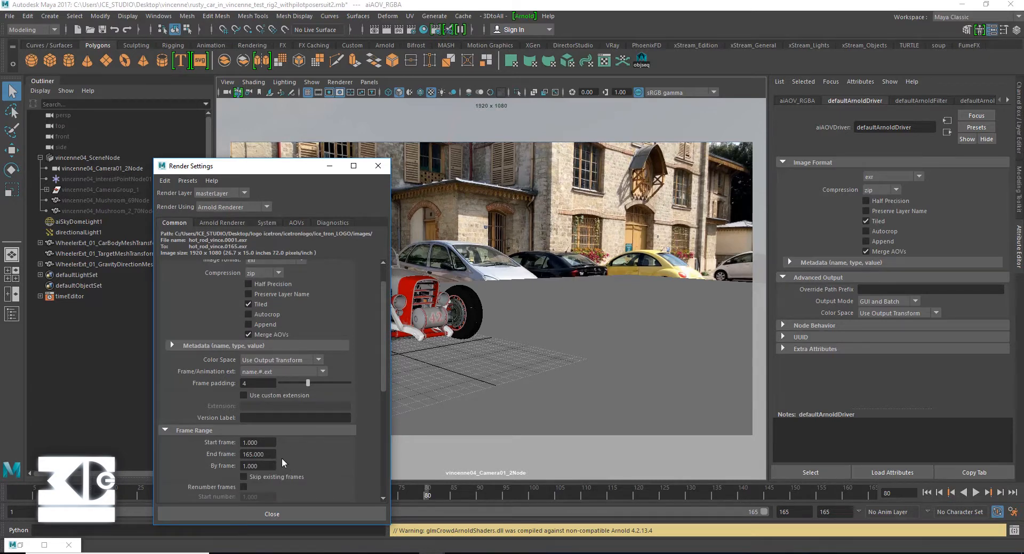
scroll(322, 457, down, 8)
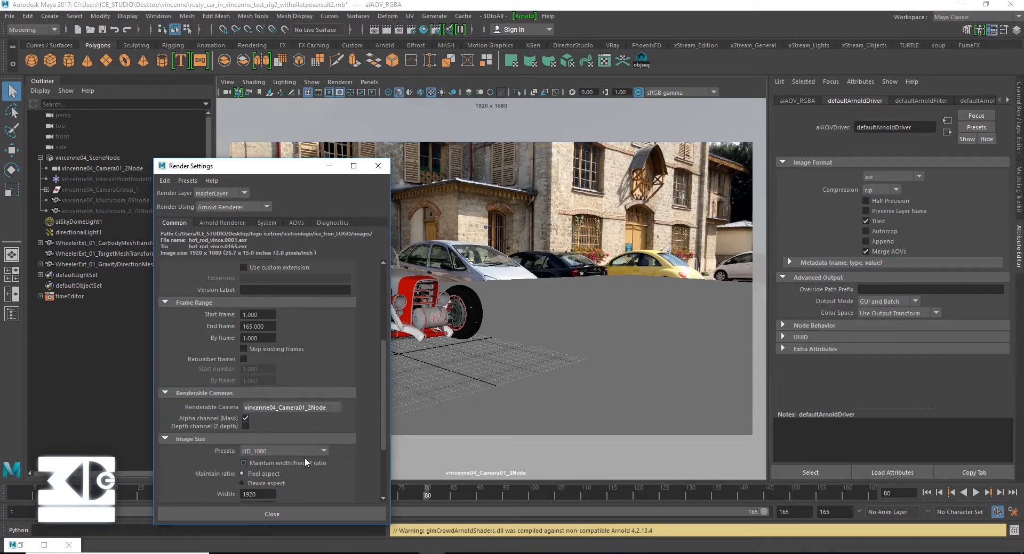
scroll(201, 446, down, 4)
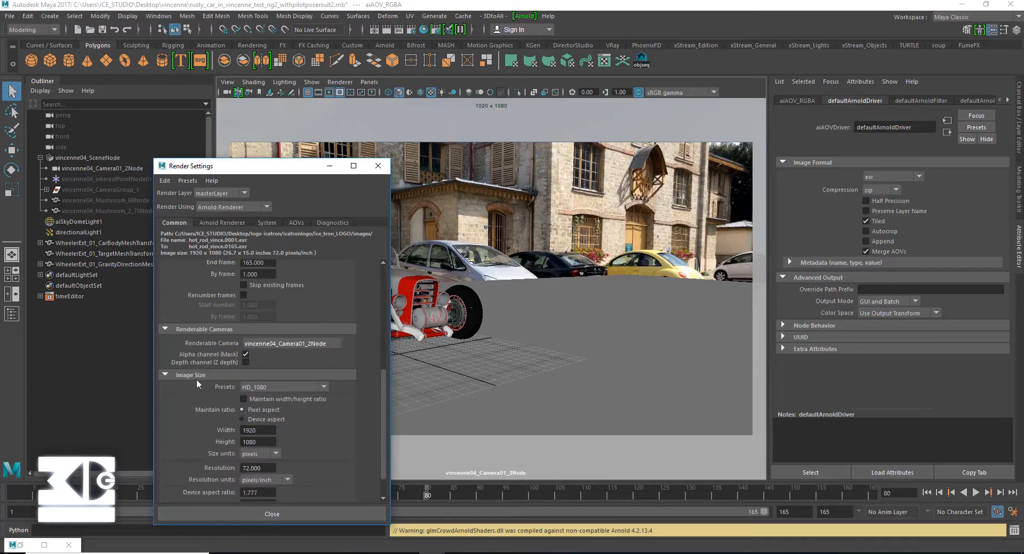
scroll(198, 408, down, 2)
- Check the Arnold sampling values and expand the Ray Depth settings
click(216, 224)
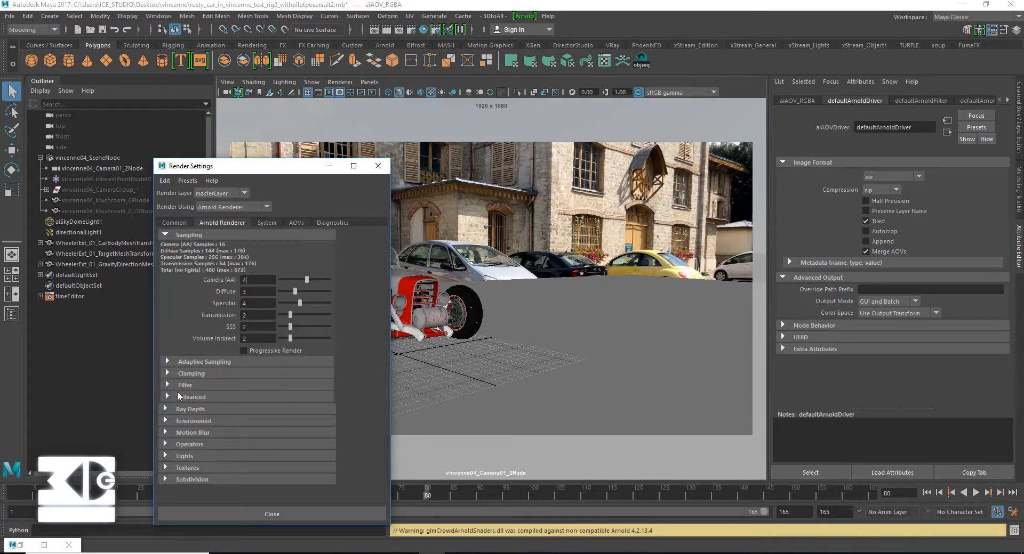
click(172, 408)
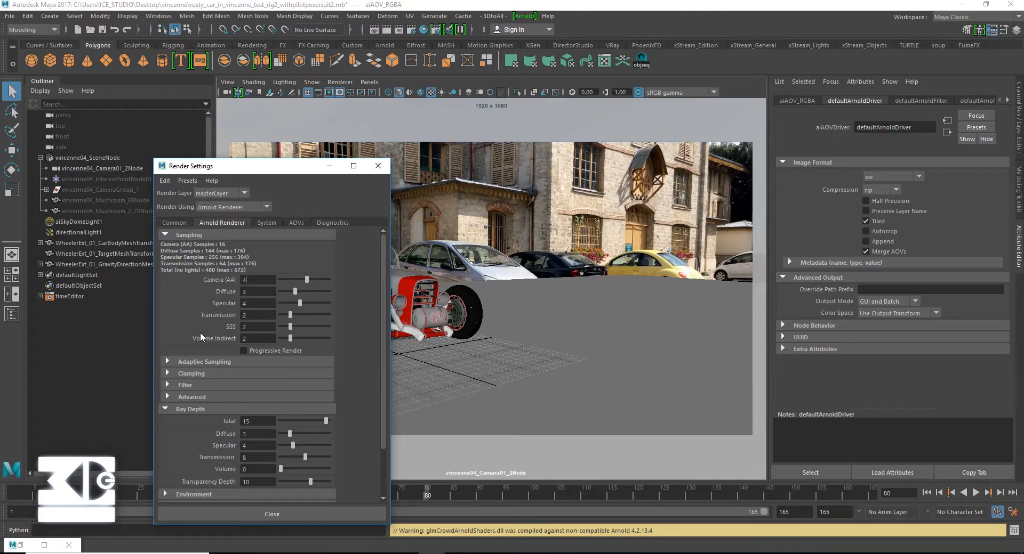
click(256, 280)
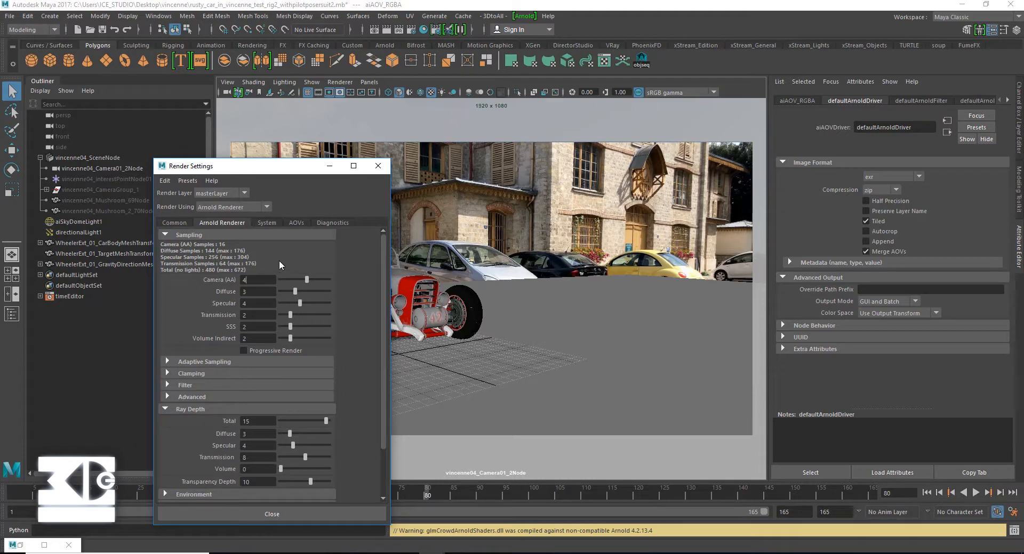
- Close the render settings and review the sky dome light's samples and the directional light's Arnold attributes, such as color temperature, angle and samples
click(372, 170)
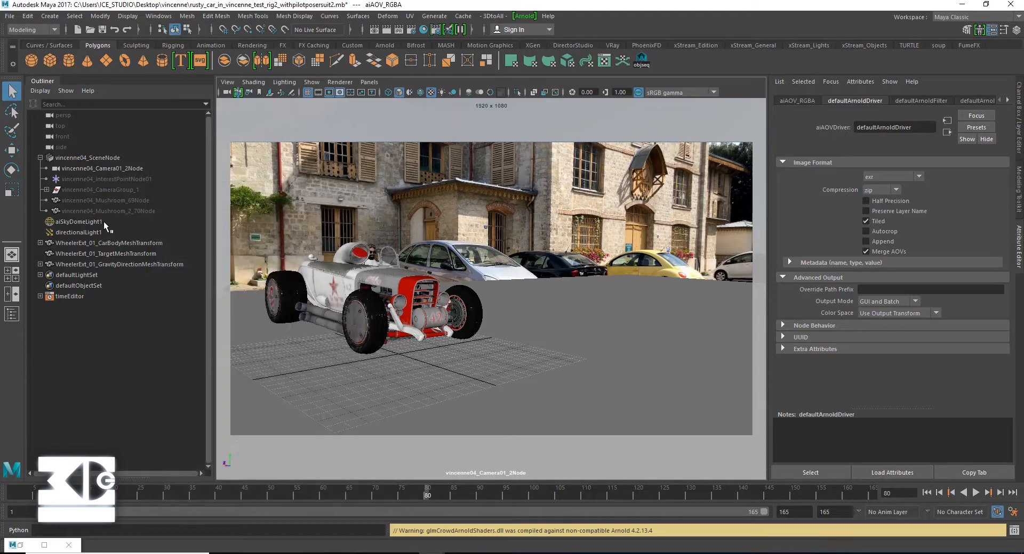
click(99, 222)
scroll(836, 262, down, 2)
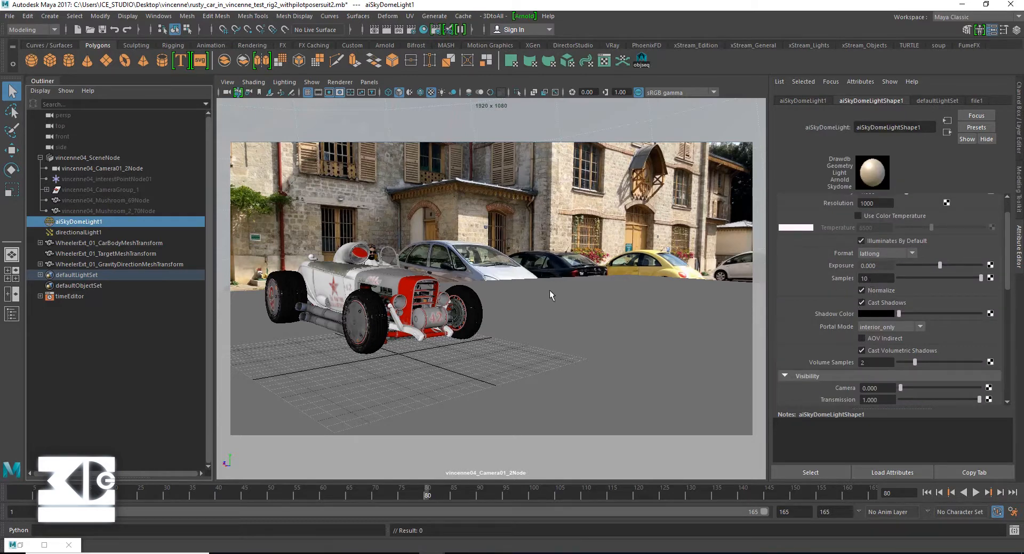
click(72, 233)
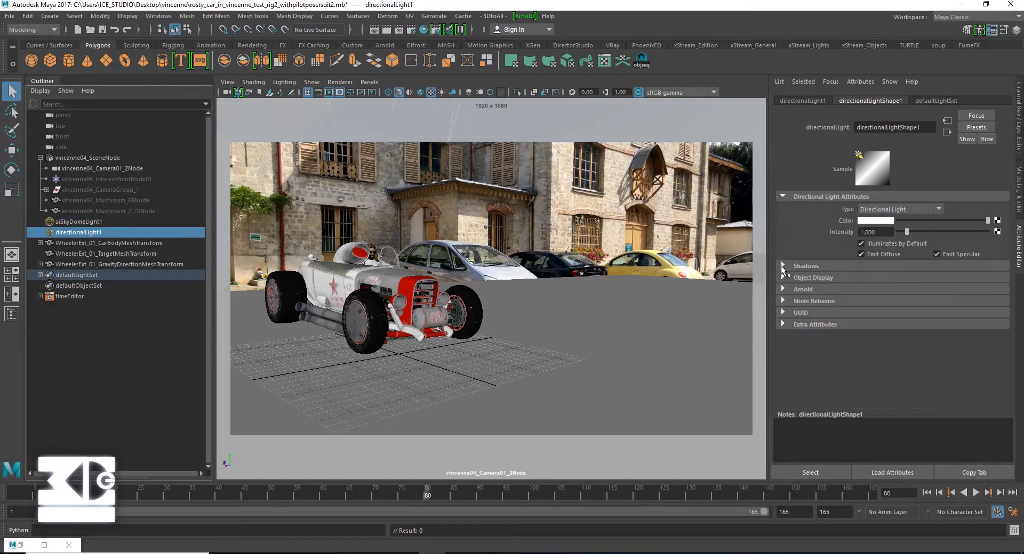
click(783, 289)
scroll(876, 331, down, 3)
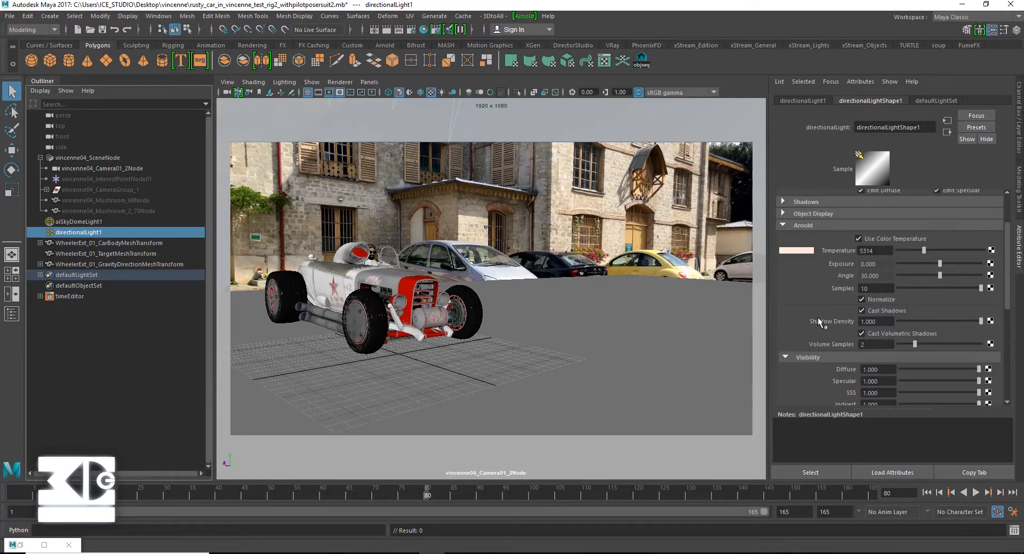
scroll(944, 315, down, 2)
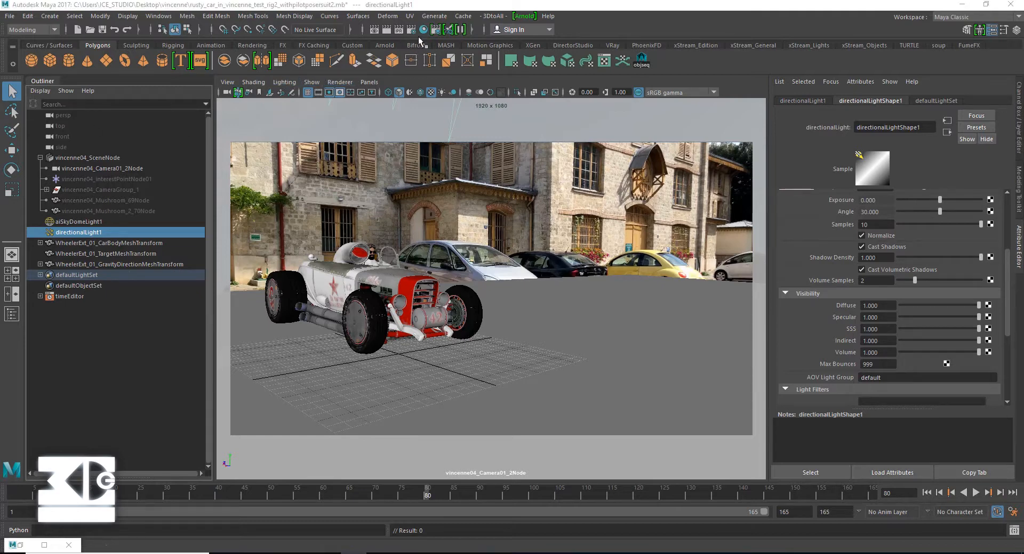
- Switch to the Rendering menu set and look over the sequence and batch render commands
click(52, 31)
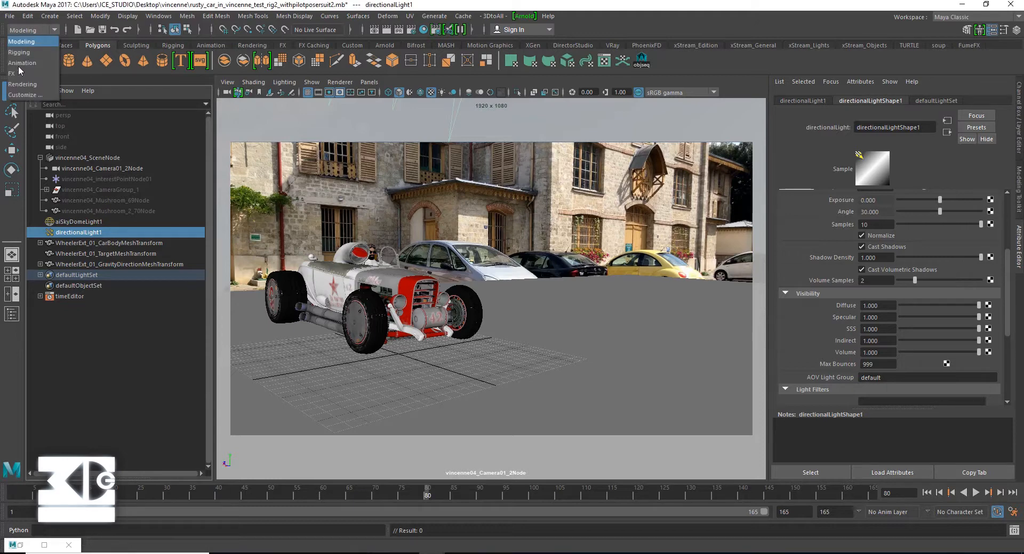
click(29, 94)
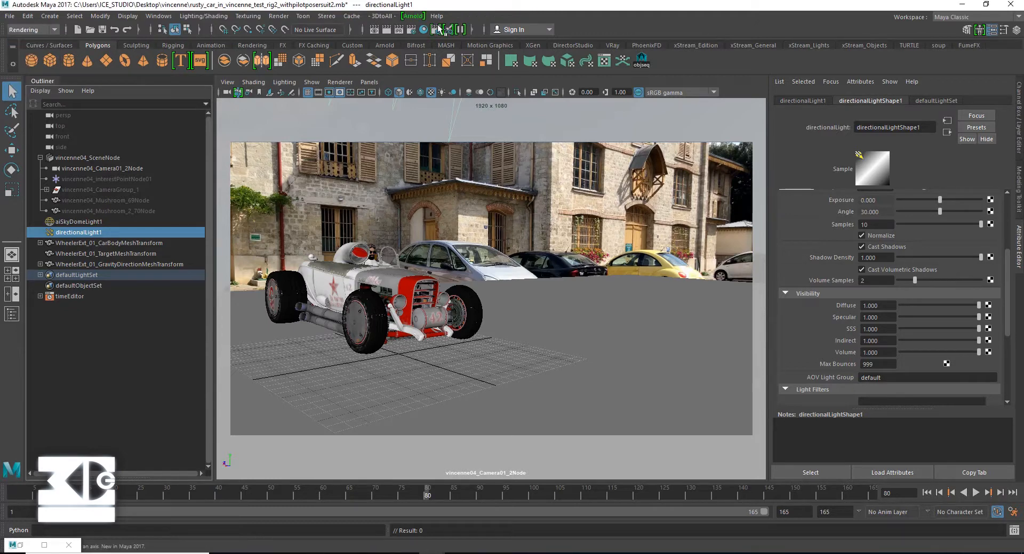
click(279, 16)
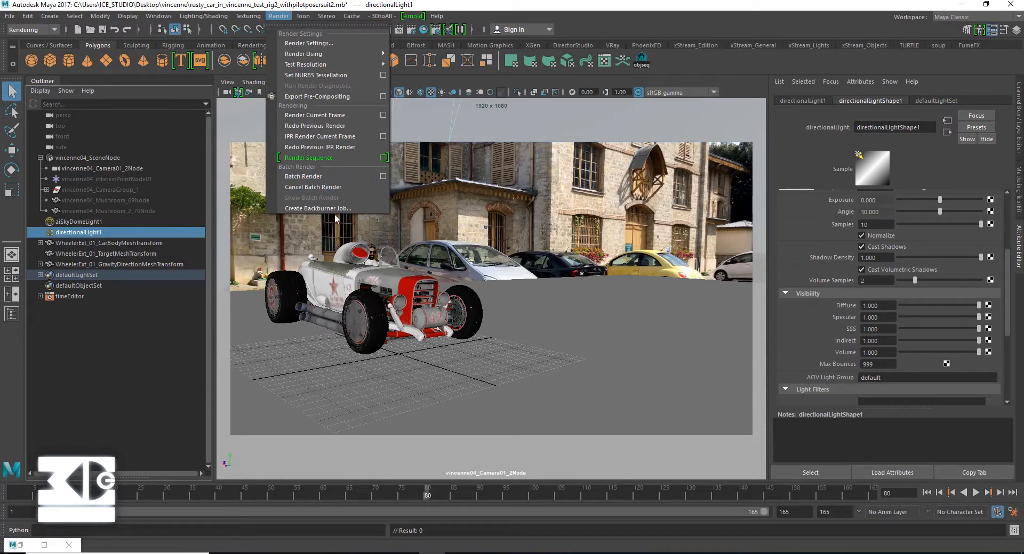
click(121, 340)
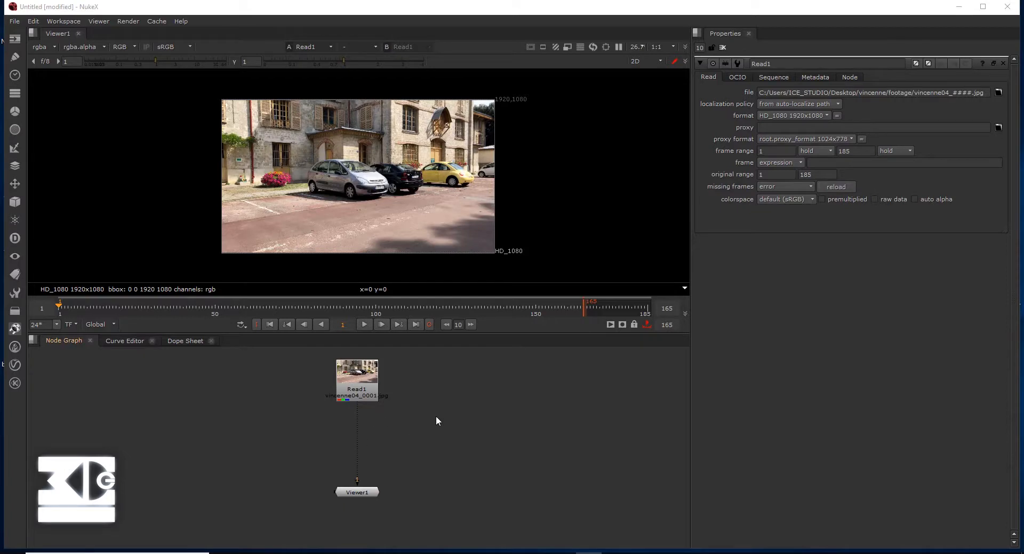
- Switch to NukeX and play back the vincenne04 footage
scroll(437, 421, down, 2)
middle_drag(489, 402, 445, 411)
click(365, 324)
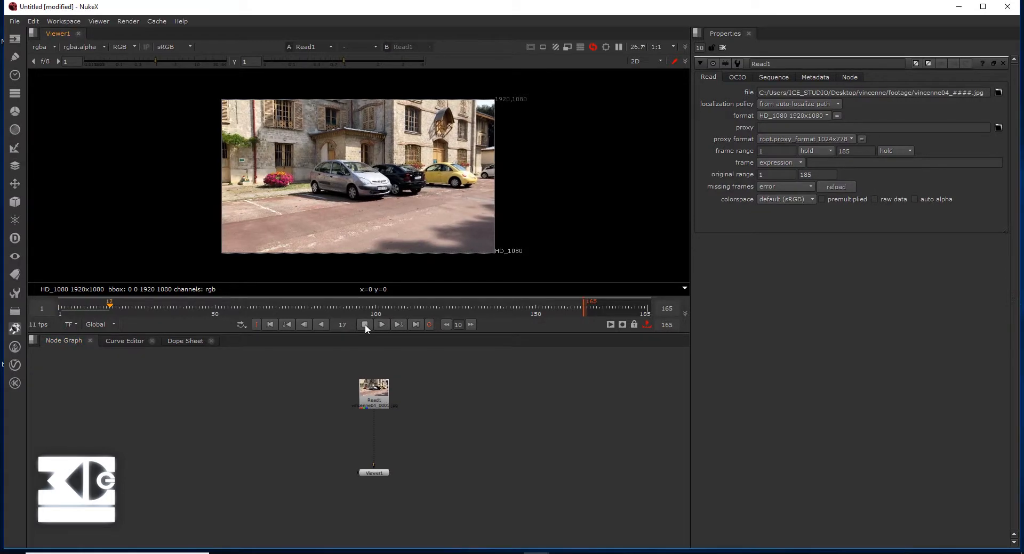
- Read in the hot_rod_vince.####.exr 1-165 sequence from the logo icetron/icetronlogo/ice_tron_LOGO/images folder on the desktop
key(r)
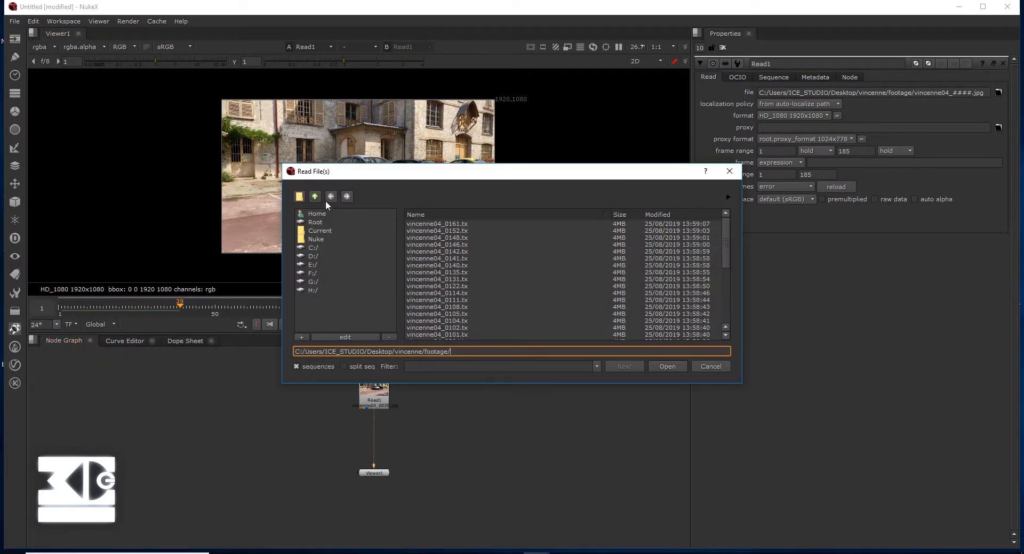
click(316, 197)
click(316, 197)
click(314, 197)
click(334, 196)
scroll(433, 274, down, 2)
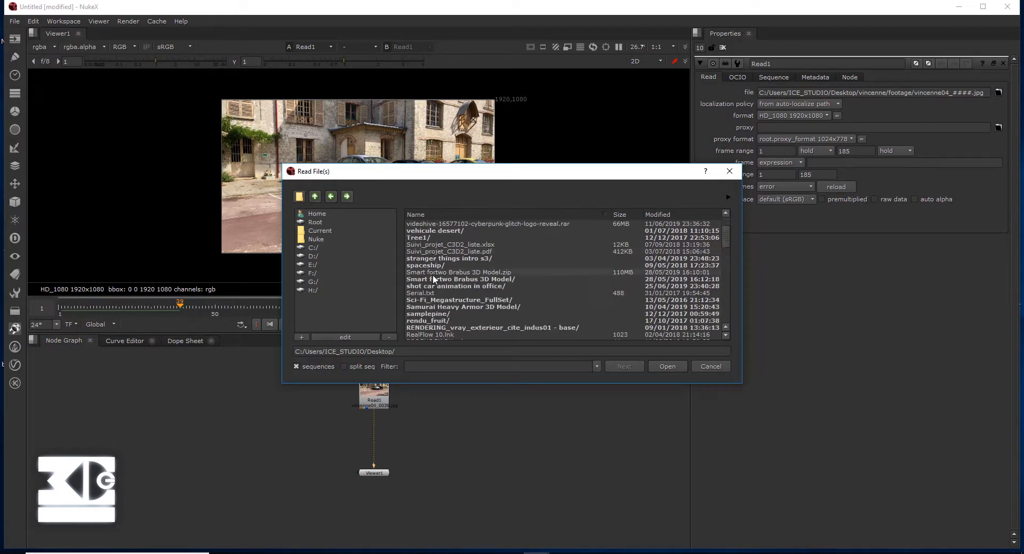
scroll(433, 274, down, 5)
double_click(432, 278)
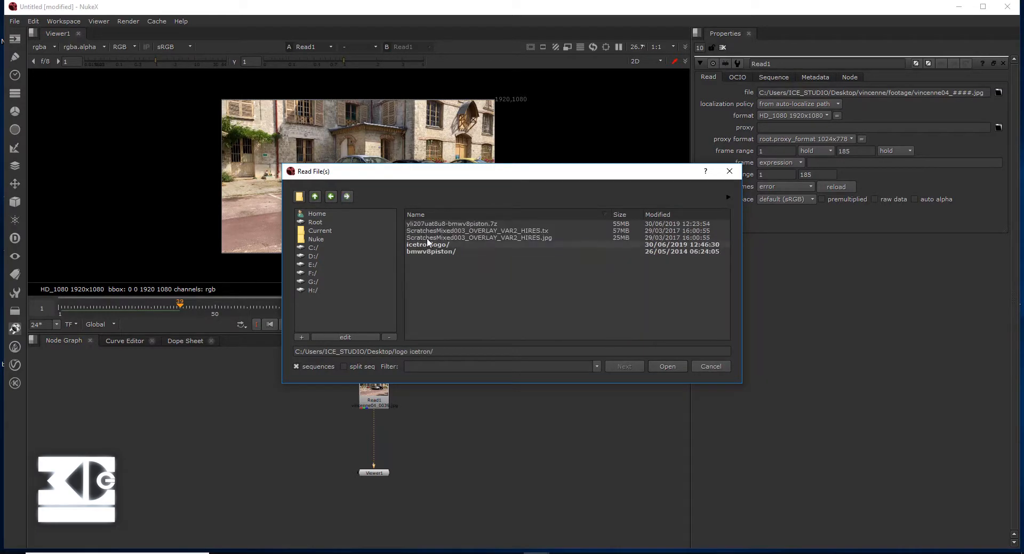
double_click(426, 243)
double_click(429, 223)
double_click(430, 288)
click(462, 239)
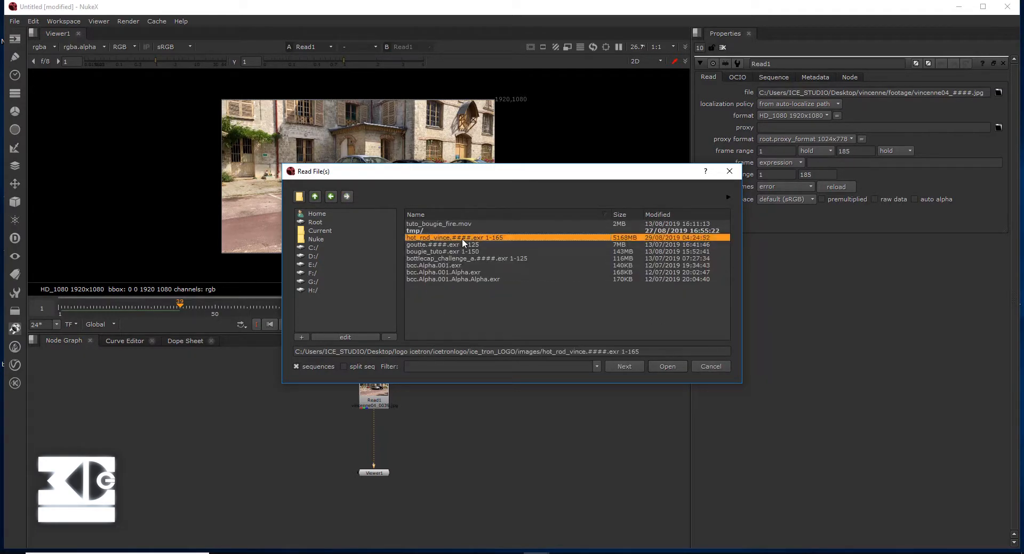
double_click(461, 239)
- Place the car render's Read node beside the footage's Read node in the node graph
drag(494, 409, 443, 410)
scroll(443, 411, up, 2)
middle_drag(391, 441, 431, 443)
click(431, 444)
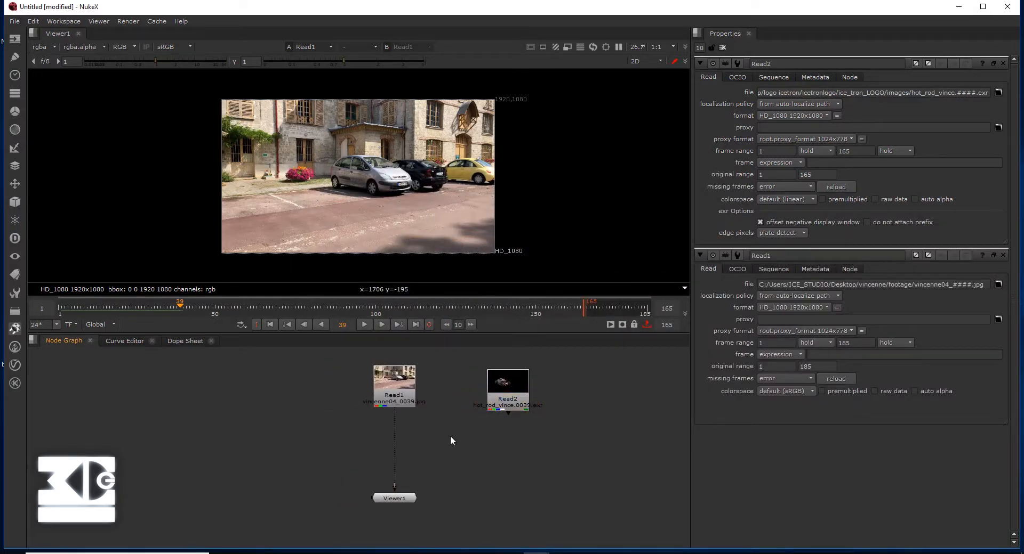
- Open the Script Editor and run the split_layers script that adds the Scripts/Split Layers command, and return to the node graph
right_click(239, 341)
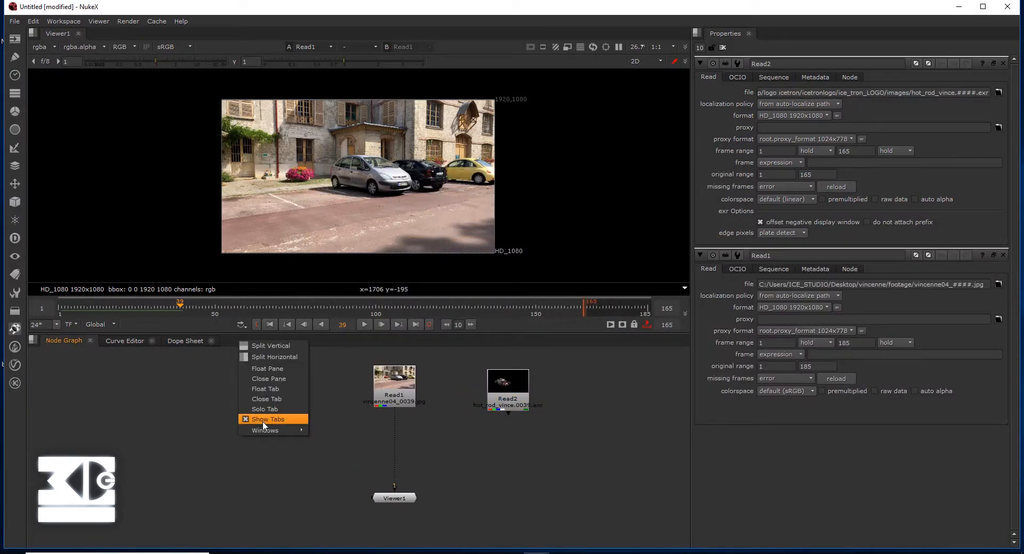
mouse_move(270, 430)
click(349, 511)
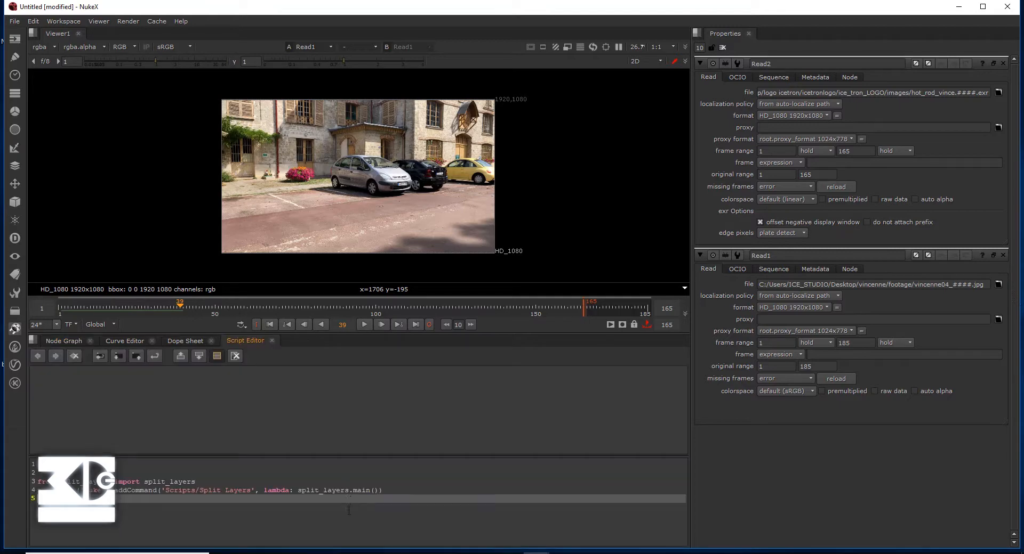
click(155, 356)
click(64, 341)
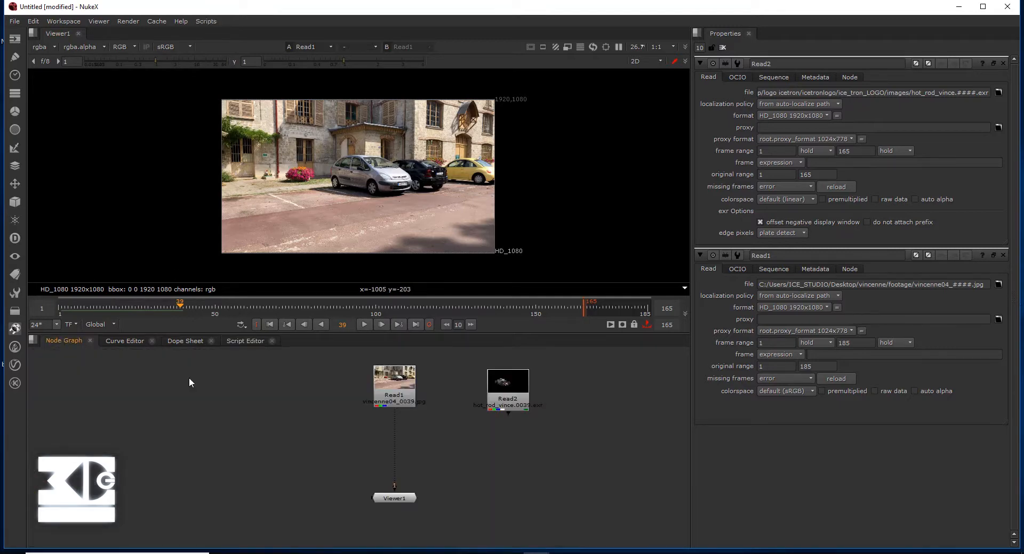
- Split all layers of the hot_rod_vince render, from albedo to transmission, with Split Layers, keeping Merge all and Unpremult all enabled
click(499, 399)
click(206, 21)
click(226, 32)
click(384, 252)
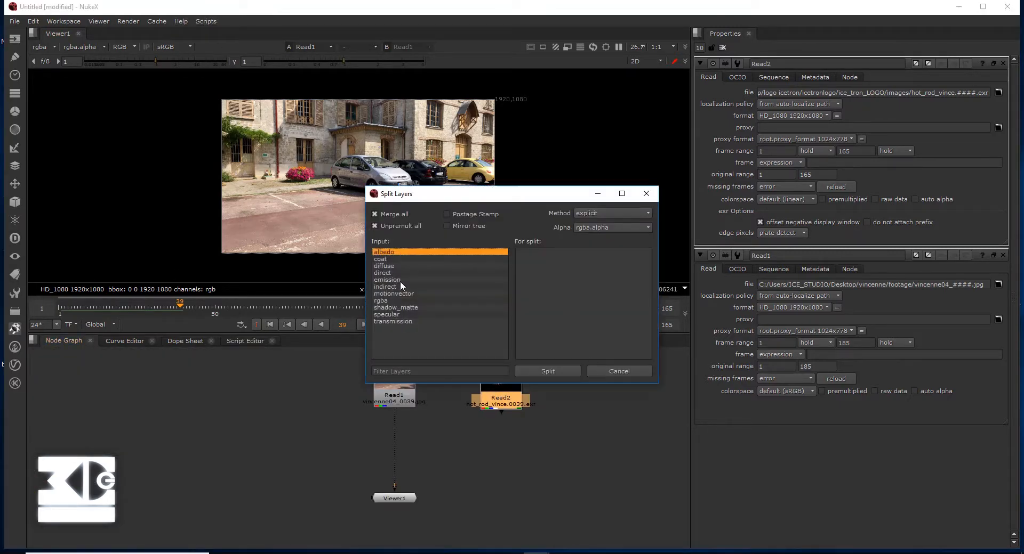
shift+click(395, 321)
drag(395, 322, 568, 321)
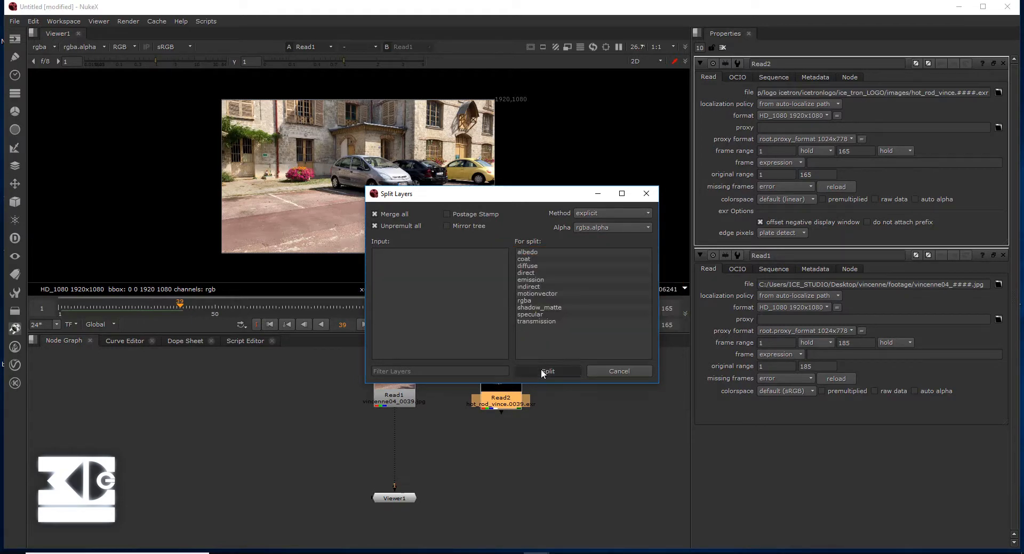
click(541, 370)
- Rearrange the node graph so the footage's Read node and the Viewer sit in their own column clear of the split layer tree
scroll(527, 413, down, 2)
middle_drag(408, 417, 485, 411)
scroll(477, 403, down, 1)
drag(462, 367, 508, 449)
drag(510, 398, 390, 397)
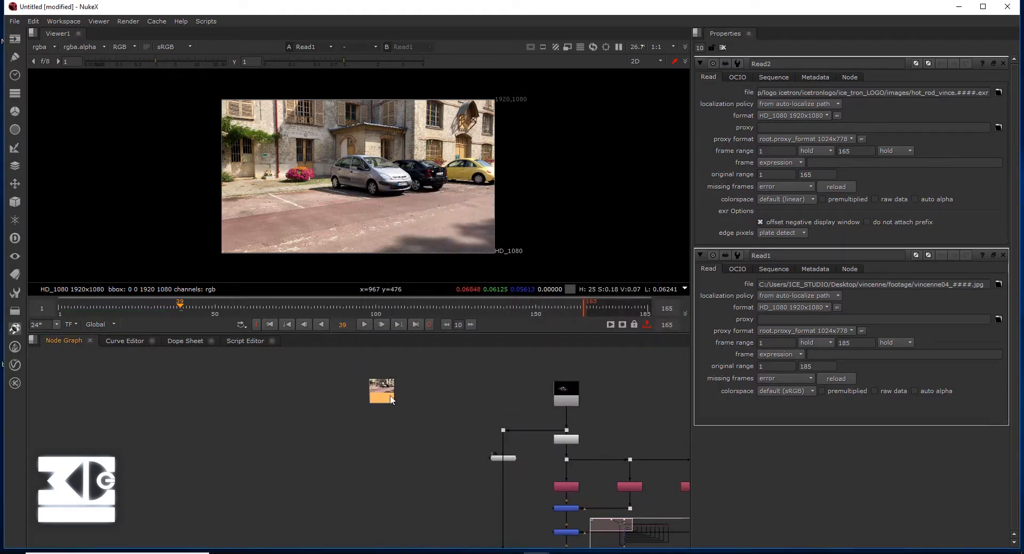
drag(502, 458, 380, 472)
middle_drag(410, 480, 385, 384)
scroll(392, 394, down, 5)
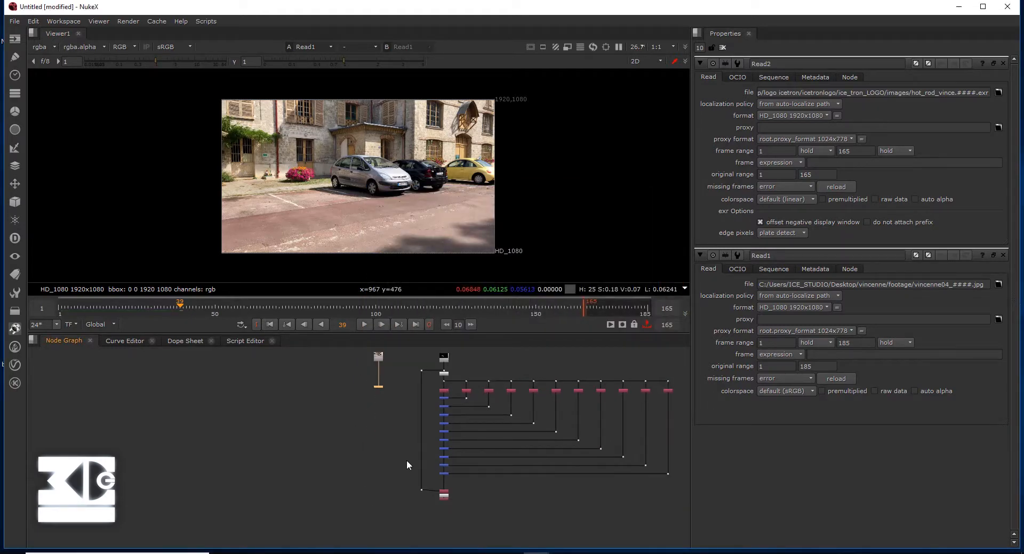
drag(378, 390, 379, 534)
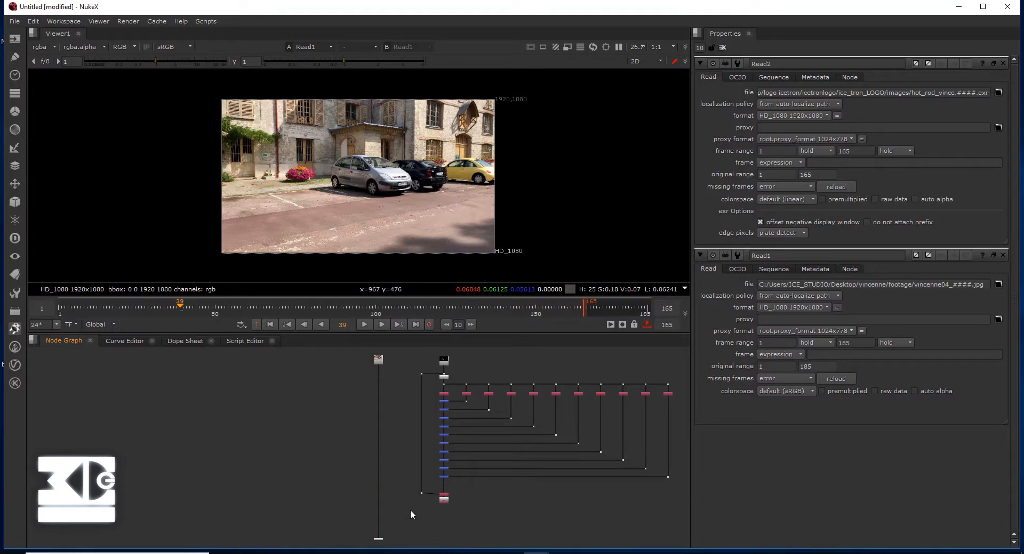
- Add a Merge node with the over operation to the node graph
key(m)
scroll(411, 514, up, 5)
middle_drag(480, 520, 330, 505)
scroll(329, 506, down, 4)
middle_drag(654, 350, 559, 399)
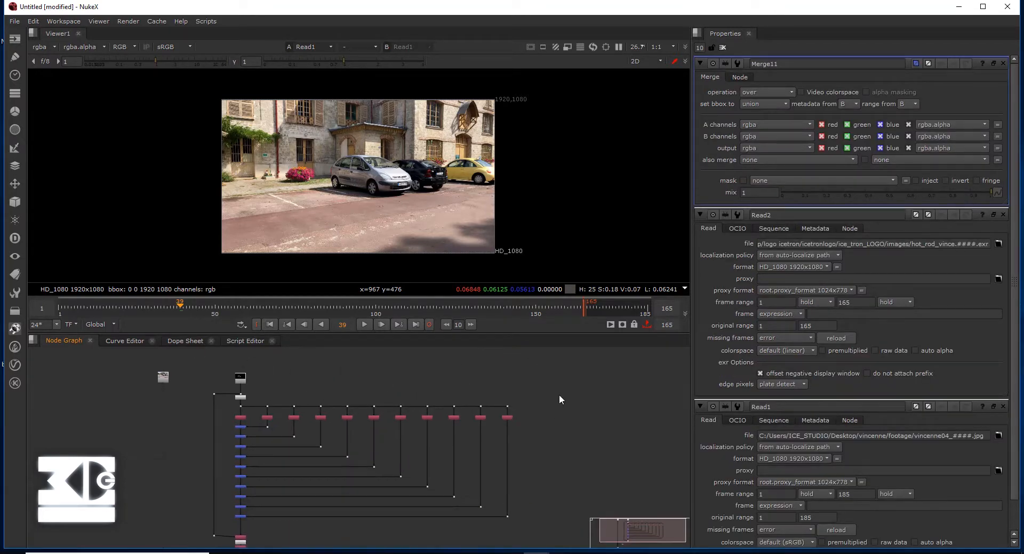
- Examine the Shuffle nodes and merge chain generated for the car render's separate passes
drag(508, 374, 203, 527)
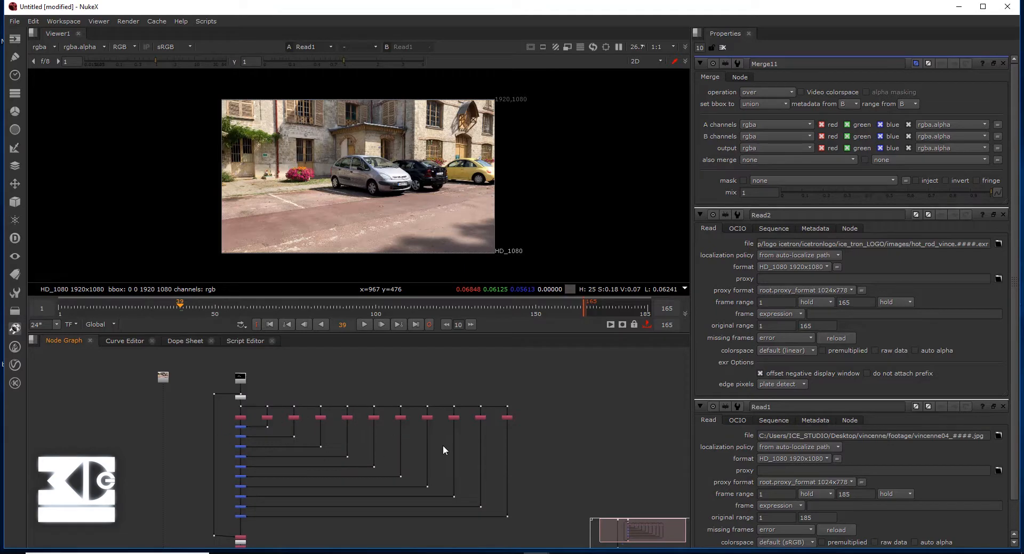
scroll(503, 441, up, 6)
middle_drag(487, 401, 507, 431)
middle_drag(133, 405, 538, 398)
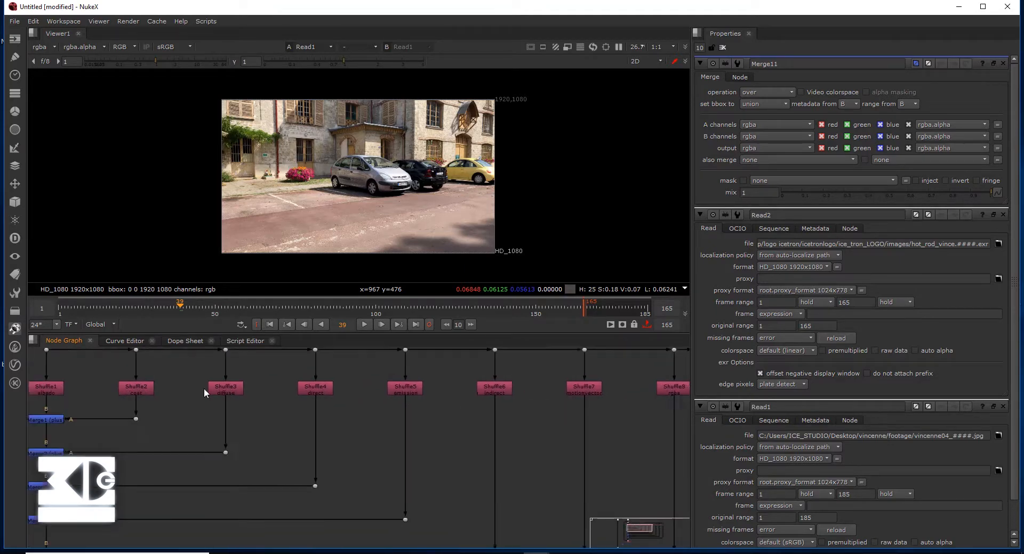
scroll(204, 388, down, 1)
middle_drag(129, 437, 304, 483)
click(194, 363)
scroll(304, 483, down, 4)
middle_drag(303, 522, 297, 363)
scroll(298, 364, down, 1)
- Position the over Merge node below the layer tree and wire it to composite the car over the footage in the viewer
scroll(278, 494, up, 4)
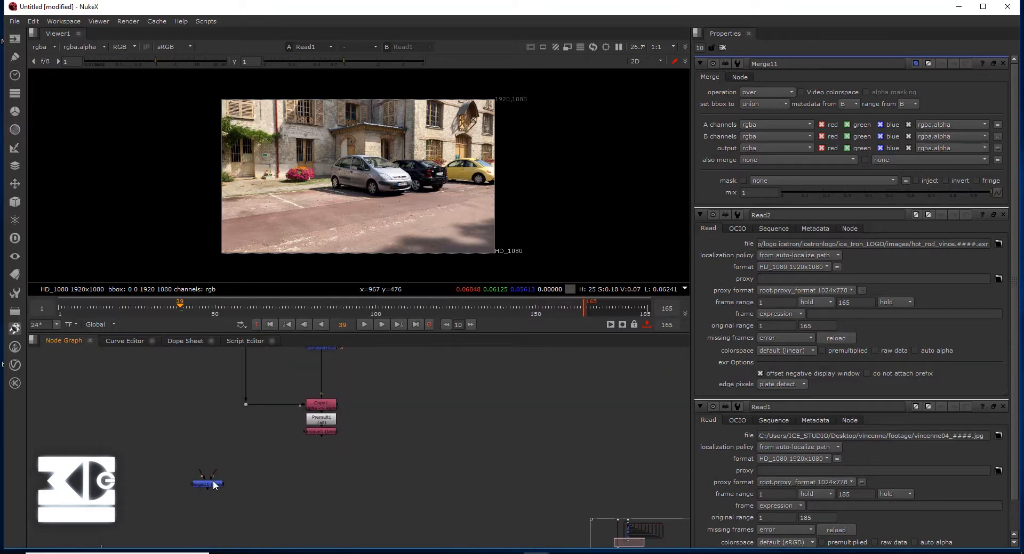
drag(211, 486, 110, 480)
mouse_move(108, 443)
mouse_down()
mouse_move(343, 443)
mouse_move(309, 433)
mouse_move(105, 445)
mouse_move(106, 431)
mouse_up()
scroll(360, 478, down, 3)
- Disable the Shuffle node of the rgba pass
middle_drag(534, 383, 356, 505)
scroll(425, 441, up, 5)
middle_drag(425, 440, 445, 422)
click(380, 377)
key(d)
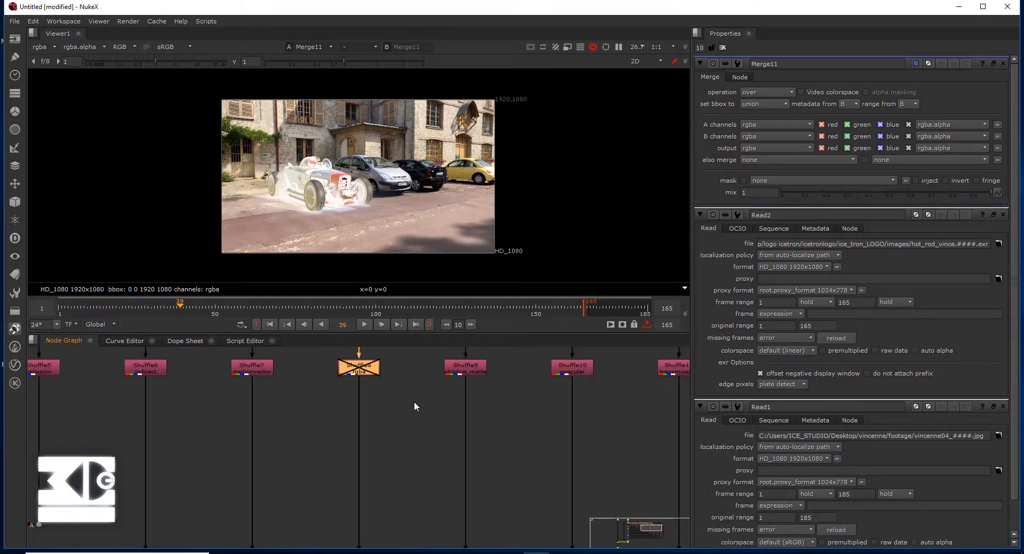
- Add an Invert node and insert it below the Shuffle node of the shadow_matte pass
scroll(414, 405, down, 2)
key(Tab)
text(inv)
key(Return)
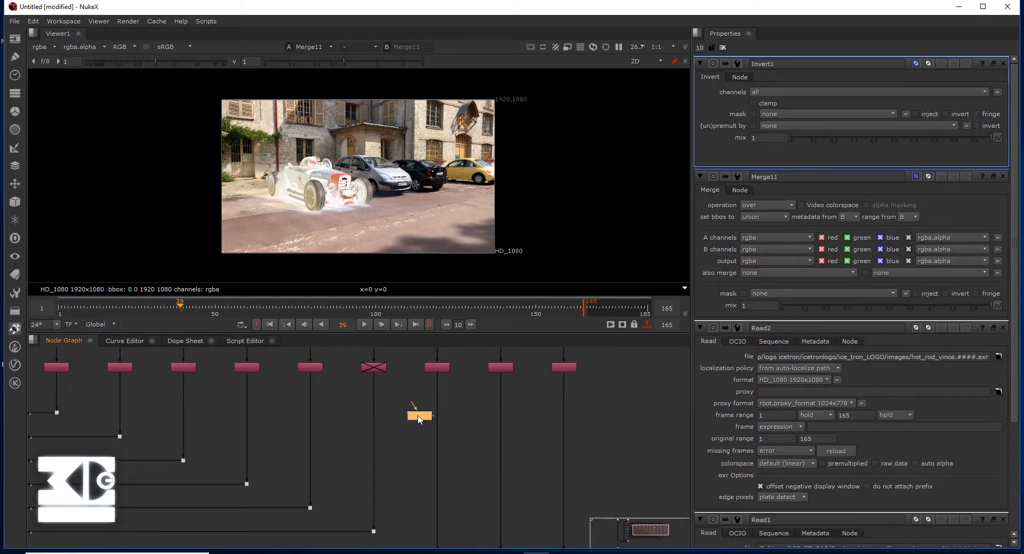
drag(419, 416, 437, 402)
- Set the operation of the shadow_matte pass's Merge8 node to multiply
scroll(480, 355, down, 3)
scroll(226, 466, up, 4)
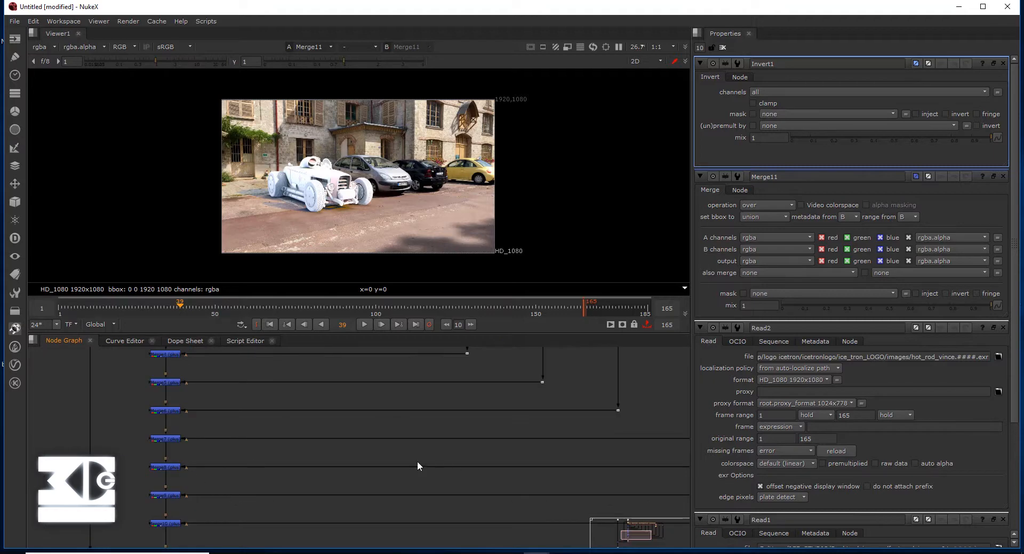
middle_drag(682, 393, 368, 471)
middle_drag(45, 534, 233, 457)
double_click(219, 455)
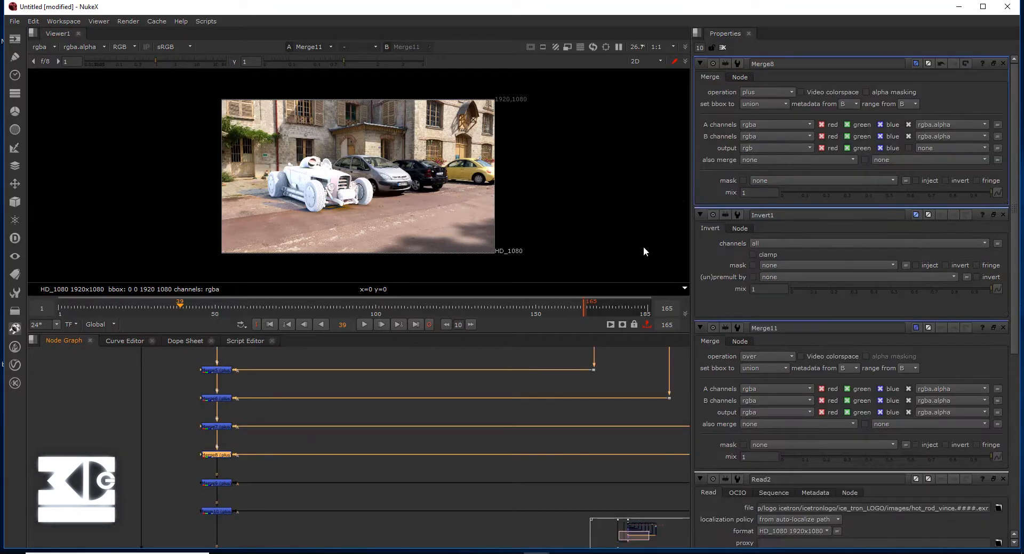
click(766, 92)
click(765, 207)
- Enlarge the viewer to full window, inspect and play the car composite, and return to the node graph
scroll(336, 192, up, 2)
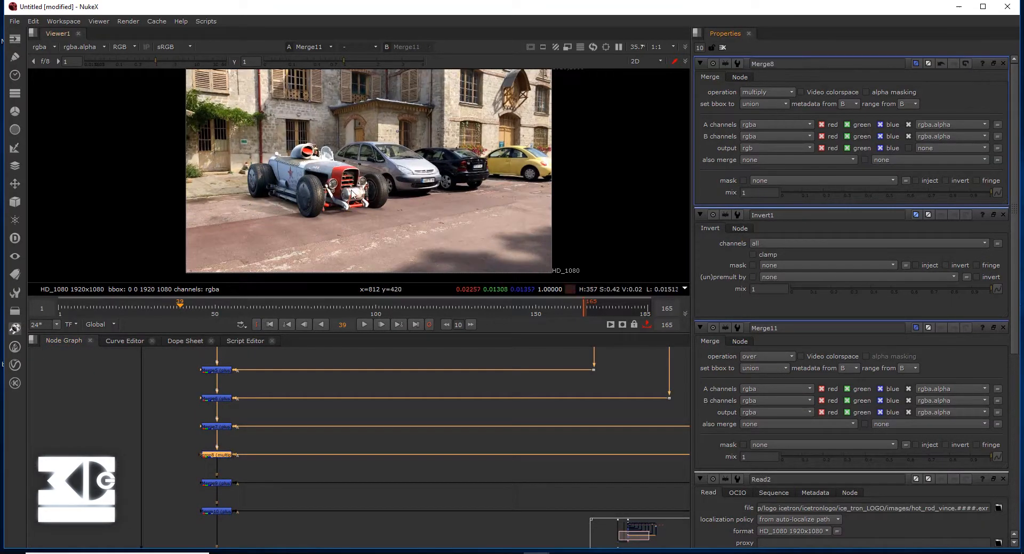
key(space)
scroll(366, 267, up, 3)
scroll(416, 352, down, 2)
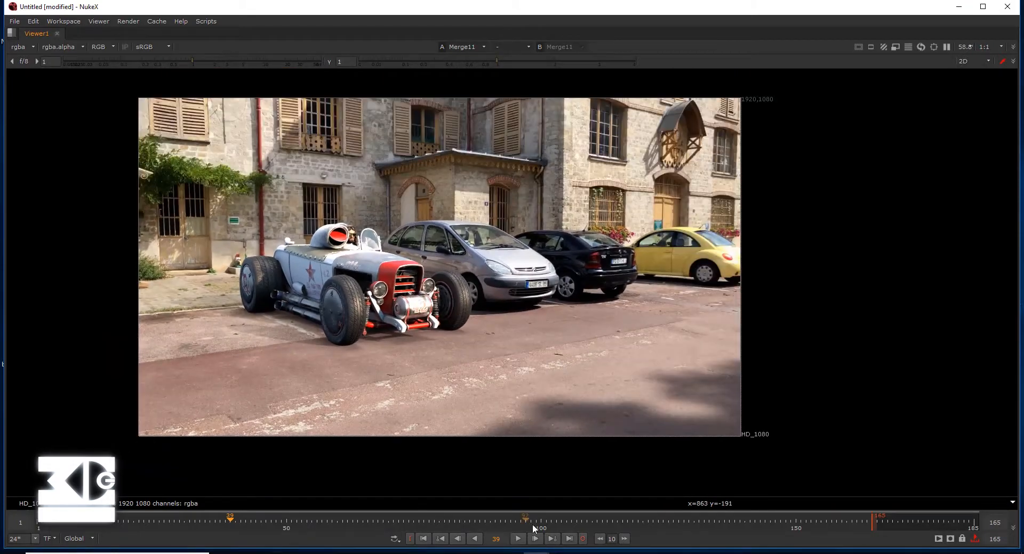
click(517, 539)
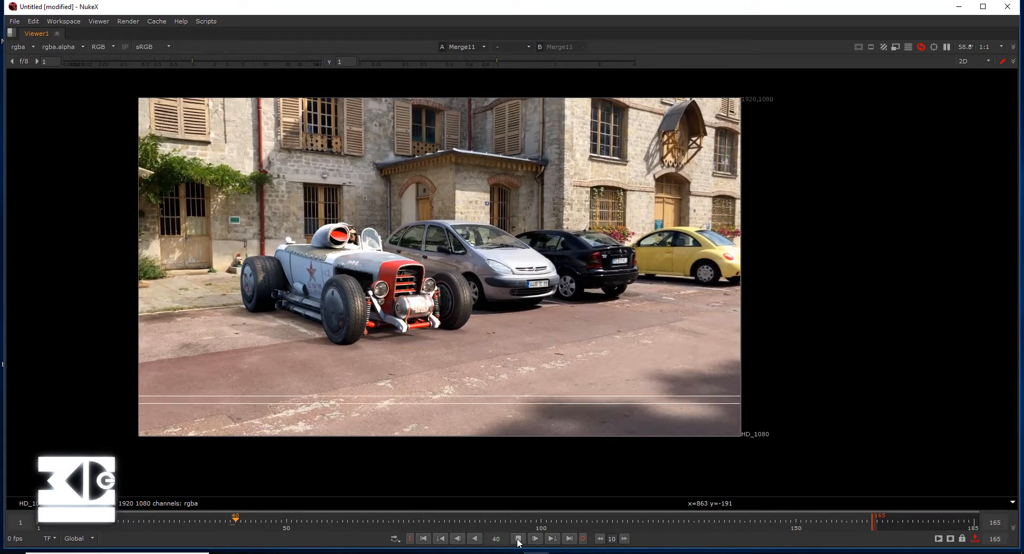
scroll(382, 416, down, 8)
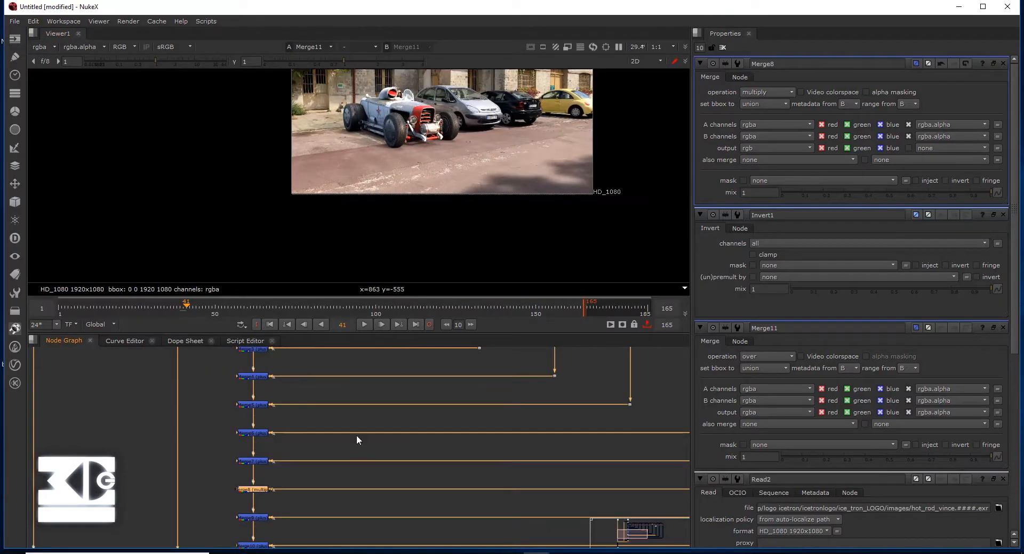
- Add a second Viewer near the Invert1 node and connect it to the specular pass's Shuffle10 node
mouse_move(356, 435)
middle_down()
mouse_move(379, 487)
mouse_move(360, 436)
middle_up()
key(Tab)
text(vie)
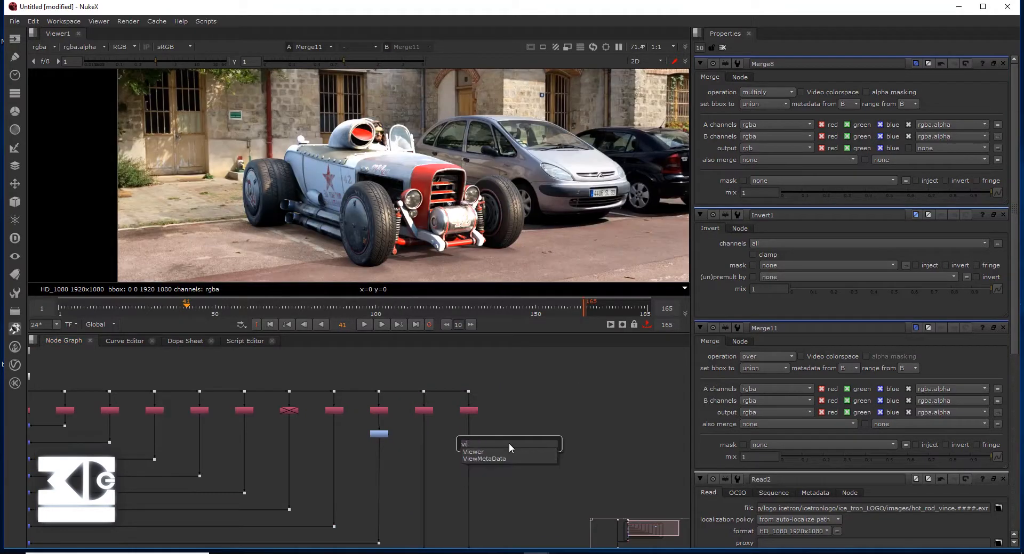
key(Return)
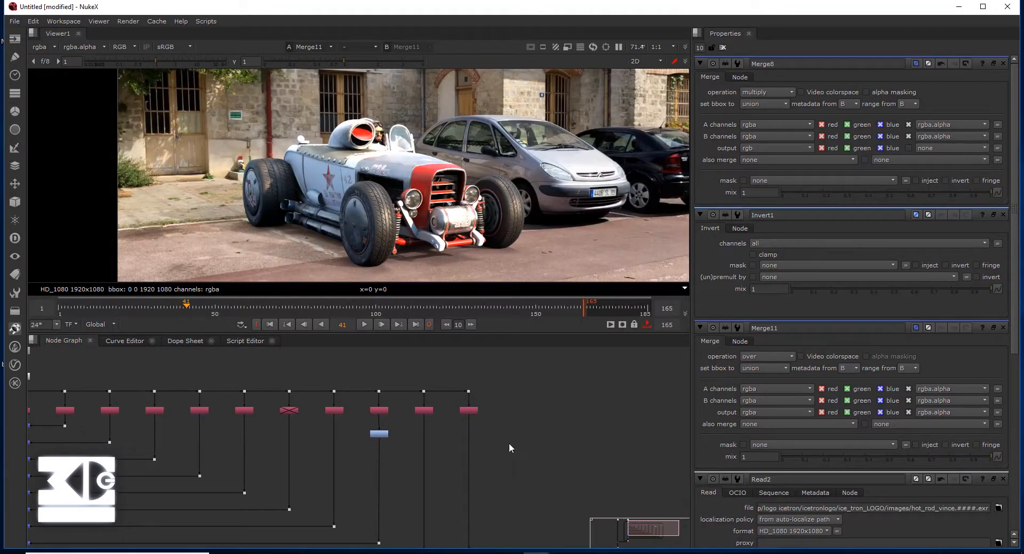
scroll(350, 454, up, 5)
drag(373, 453, 369, 476)
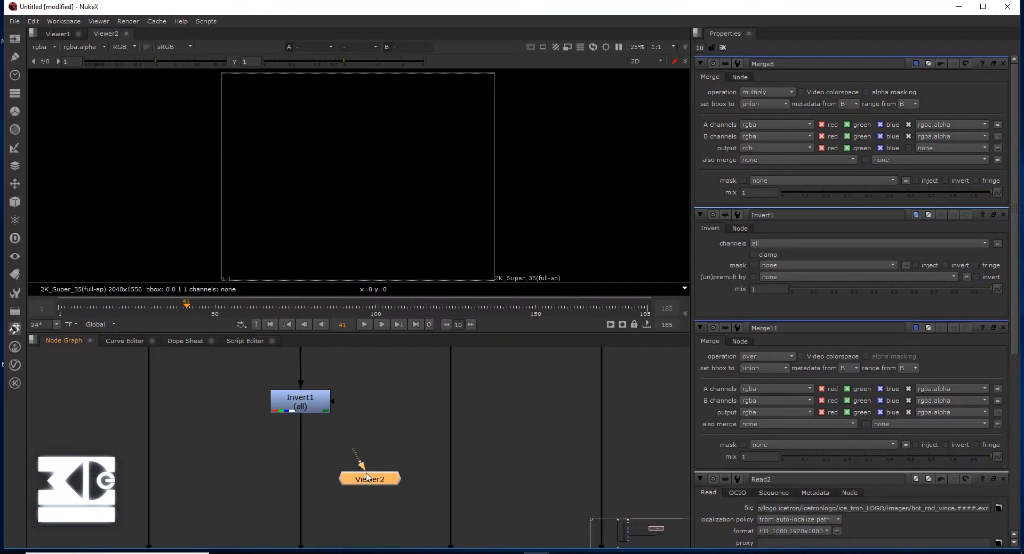
scroll(405, 389, down, 1)
middle_drag(405, 389, 405, 441)
drag(380, 501, 446, 385)
scroll(311, 173, up, 4)
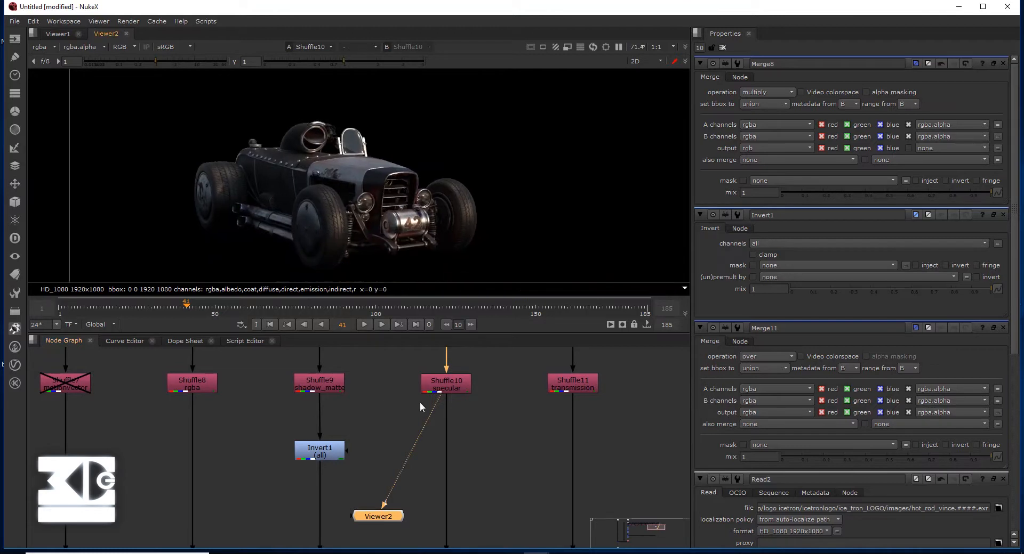
- Connect Viewer2 to the rgba pass's Shuffle8 node and disable that node
drag(388, 400, 188, 390)
click(187, 390)
key(d)
scroll(280, 507, down, 2)
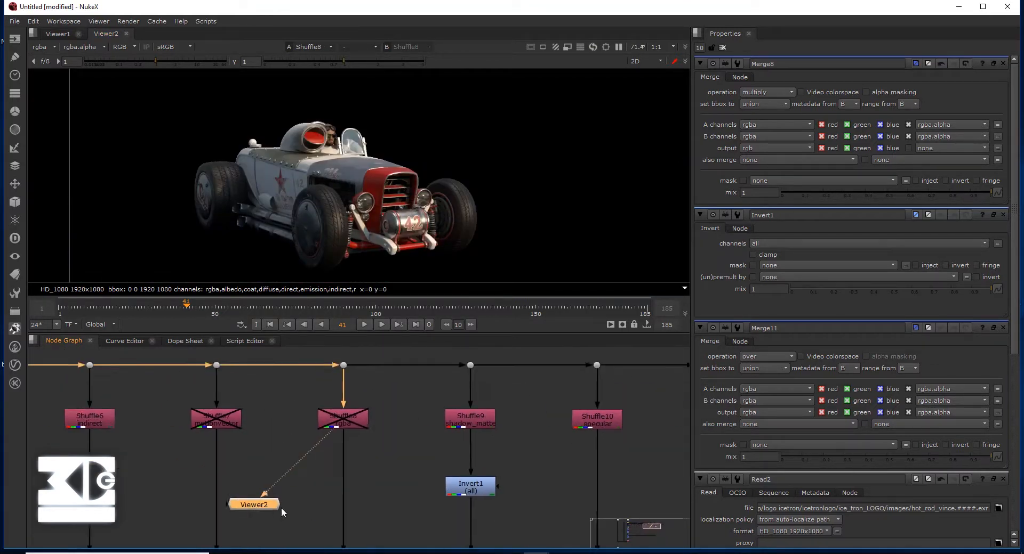
scroll(315, 451, down, 2)
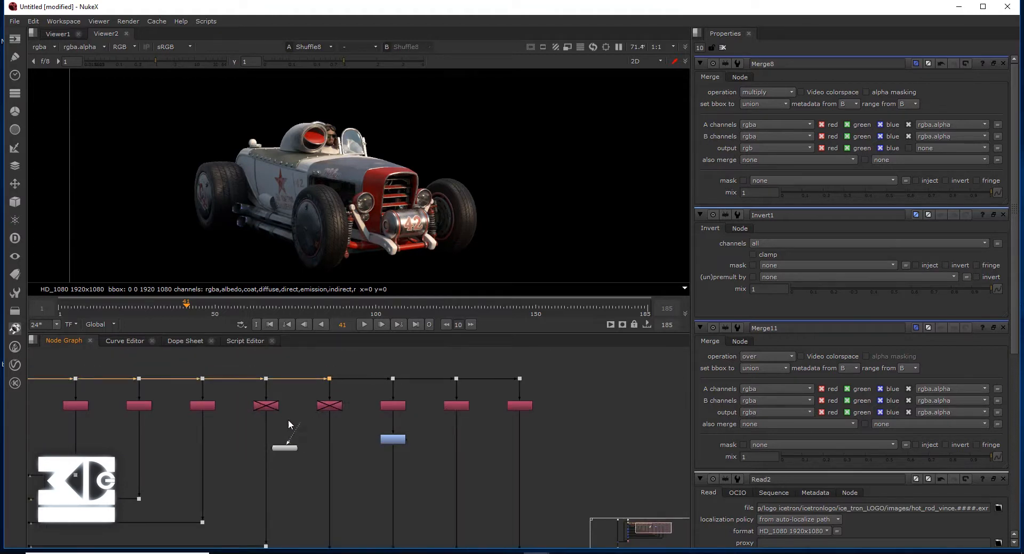
- Delete the disabled rgba Shuffle8 branch together with its Merge node
scroll(288, 420, down, 2)
middle_drag(344, 416, 380, 389)
scroll(380, 390, down, 1)
drag(379, 358, 344, 489)
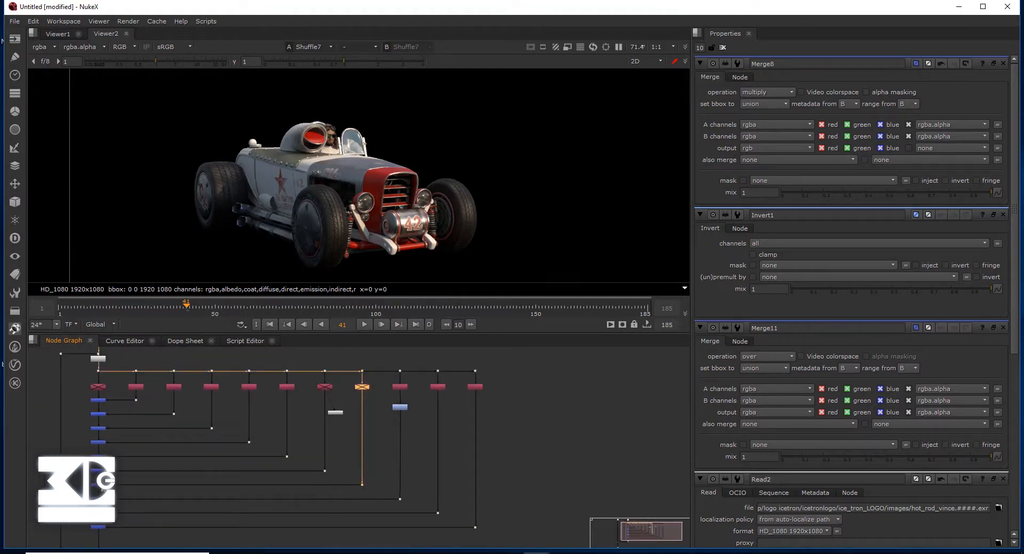
shift+click(102, 484)
key(Delete)
scroll(338, 405, up, 2)
scroll(338, 379, down, 2)
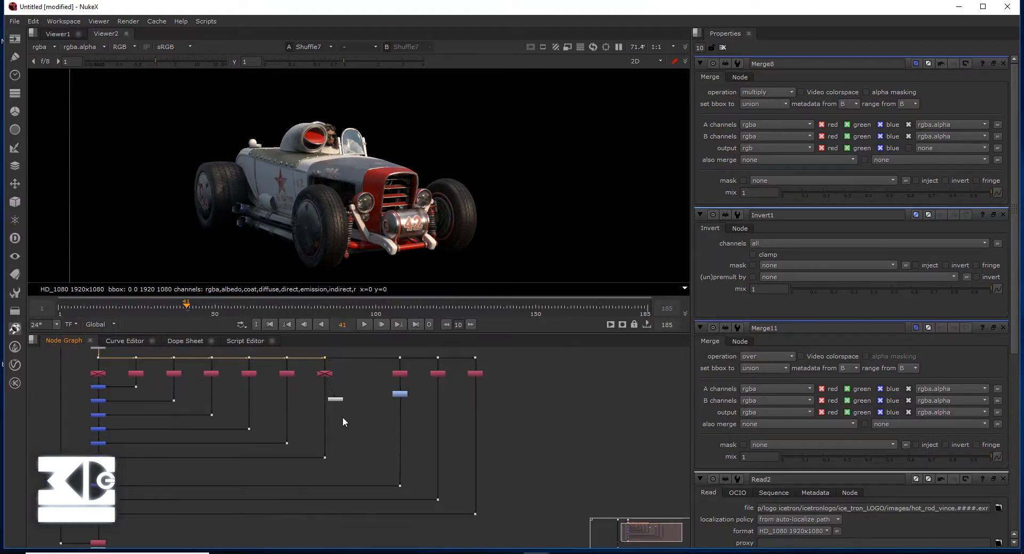
- Delete the disabled Shuffle7 branch with its Merge node and move Viewer2 closer to the remaining passes
drag(339, 349, 311, 450)
key(Delete)
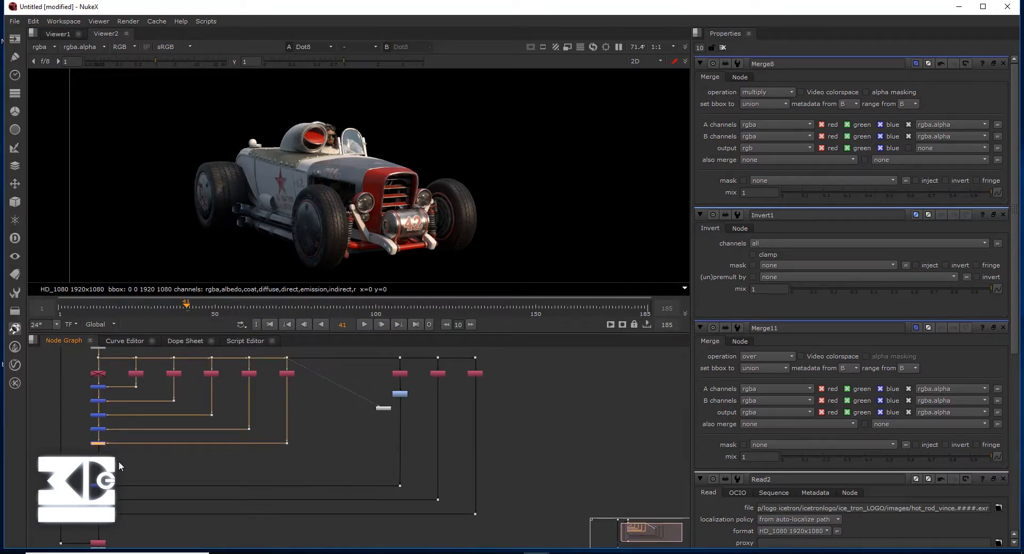
drag(358, 411, 260, 420)
scroll(270, 406, up, 2)
middle_drag(282, 407, 335, 471)
scroll(324, 412, up, 1)
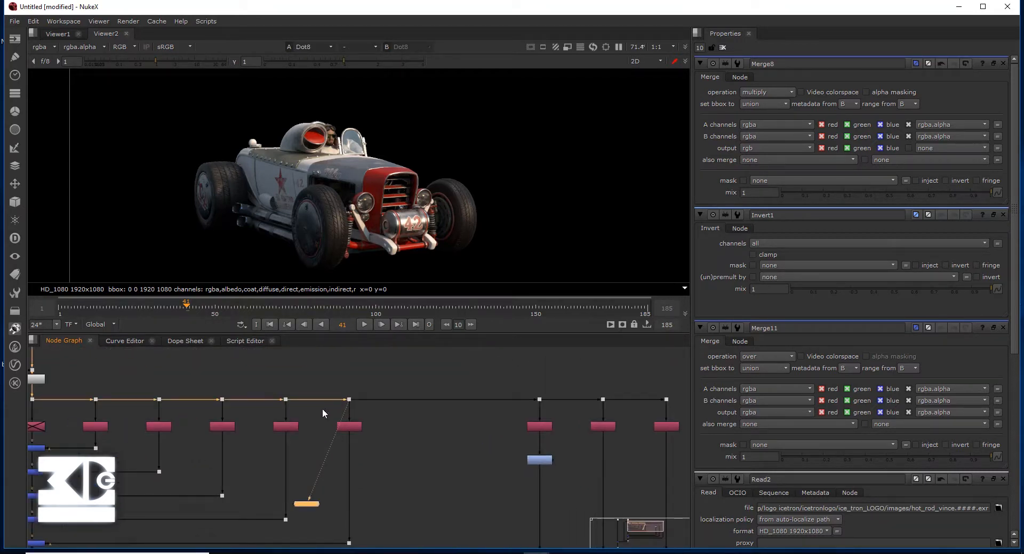
- Delete the disabled Shuffle node directly below Unpremult1, keeping the Unpremult1 node by undoing its removal
middle_drag(417, 435, 618, 429)
scroll(241, 428, up, 1)
click(242, 424)
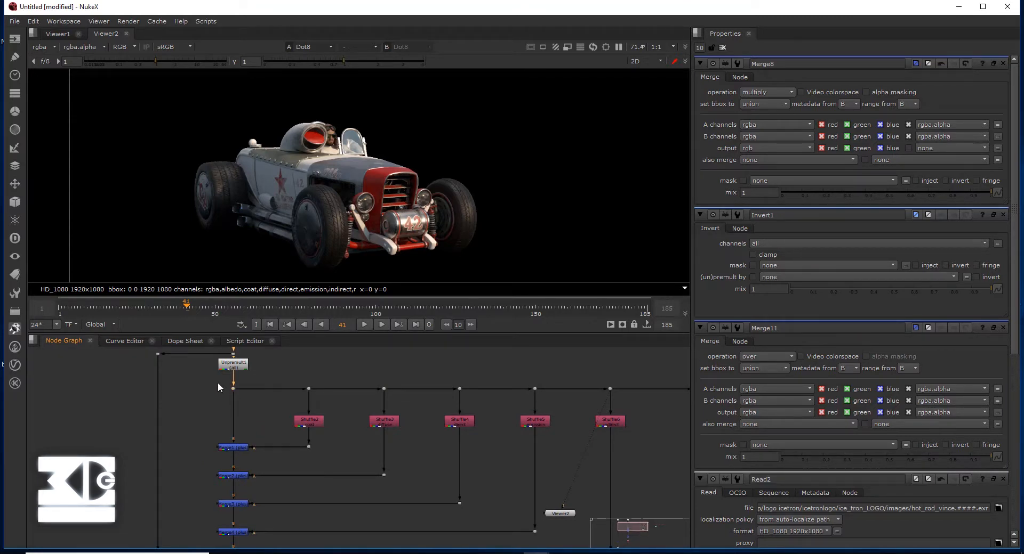
key(Delete)
key(ctrl+z)
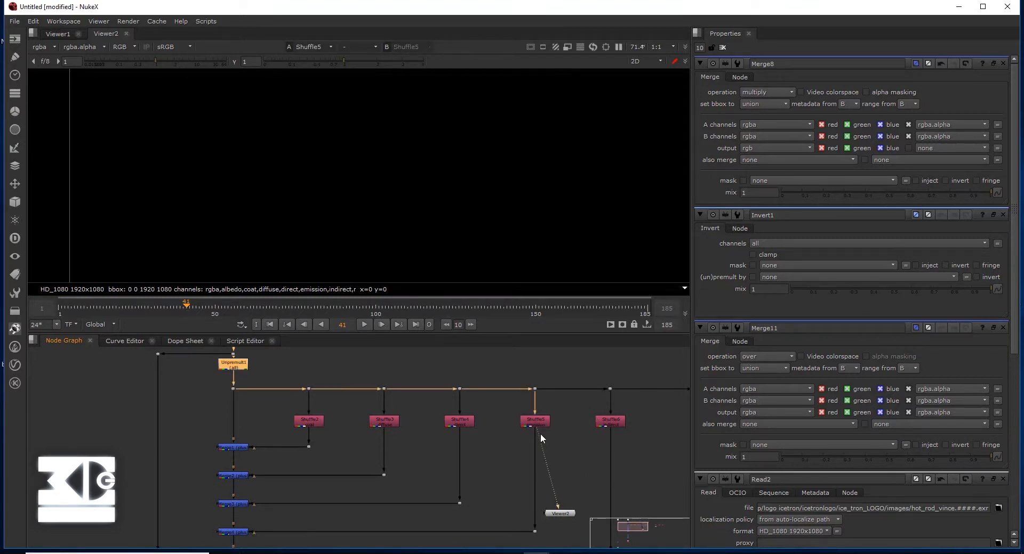
- Inspect the Shuffle4 and Shuffle3 passes through Viewer2, including the alpha channel of Shuffle3
drag(539, 434, 456, 424)
drag(560, 513, 521, 507)
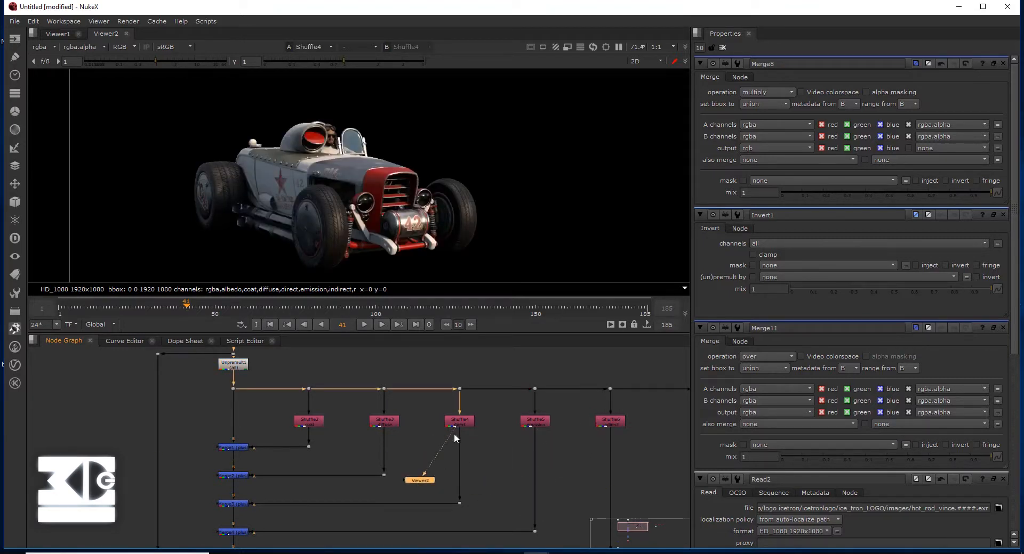
drag(453, 434, 386, 423)
scroll(350, 431, down, 3)
drag(315, 423, 371, 426)
scroll(447, 443, down, 4)
middle_drag(449, 442, 381, 410)
scroll(380, 411, up, 1)
key(a)
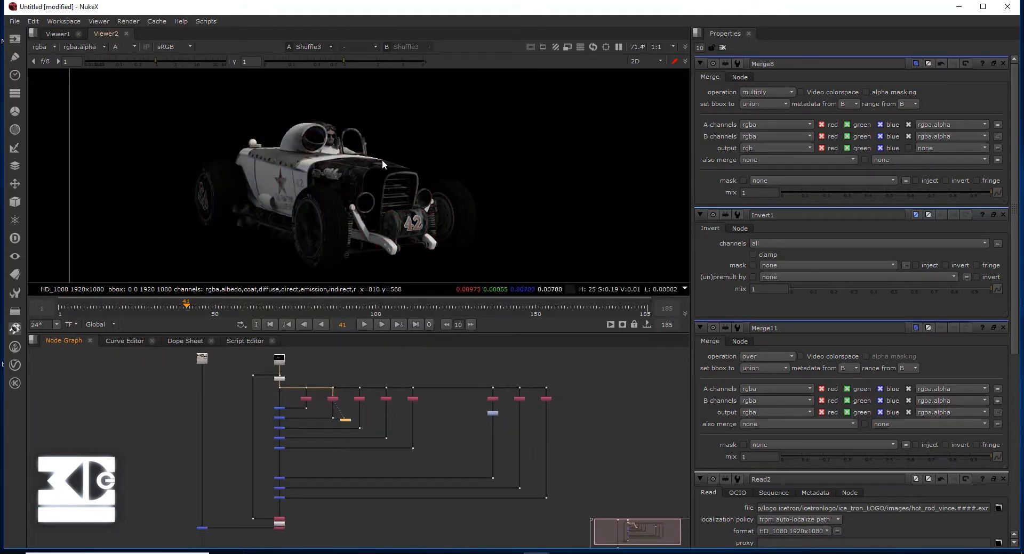
scroll(509, 117, down, 2)
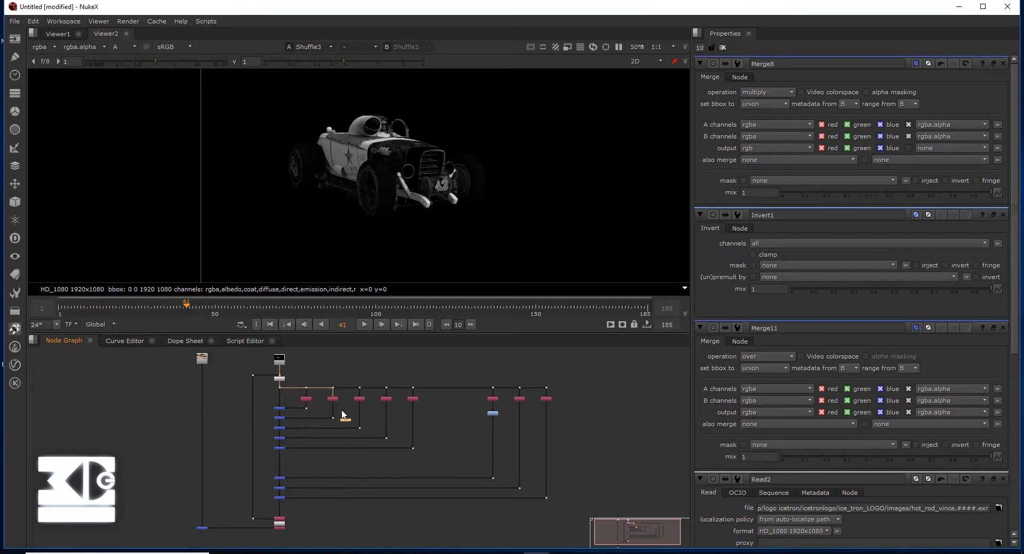
- Examine the alpha channel of the Merge11 composite in Viewer1 at full window and return to the split layout
click(58, 34)
key(a)
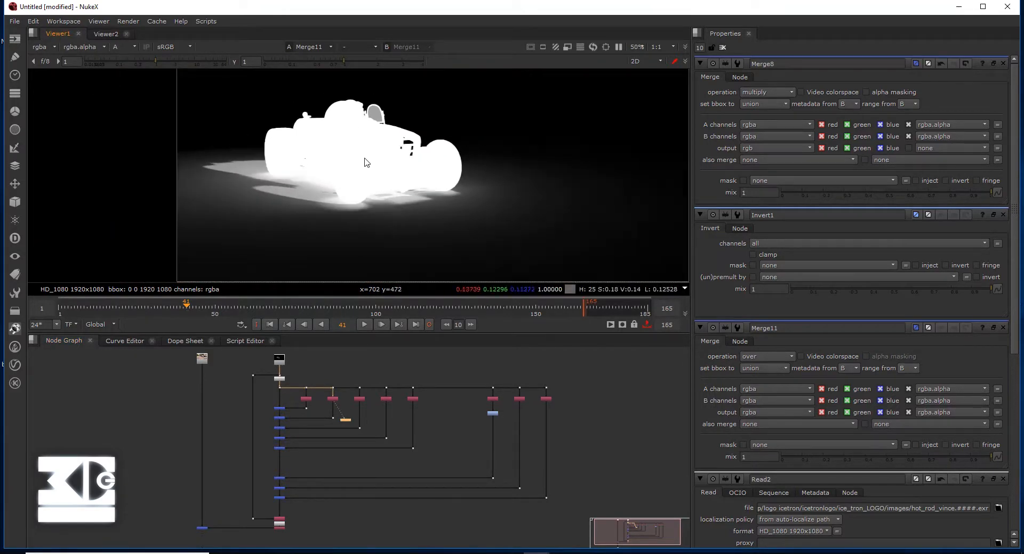
key(space)
scroll(308, 228, up, 2)
scroll(379, 289, down, 2)
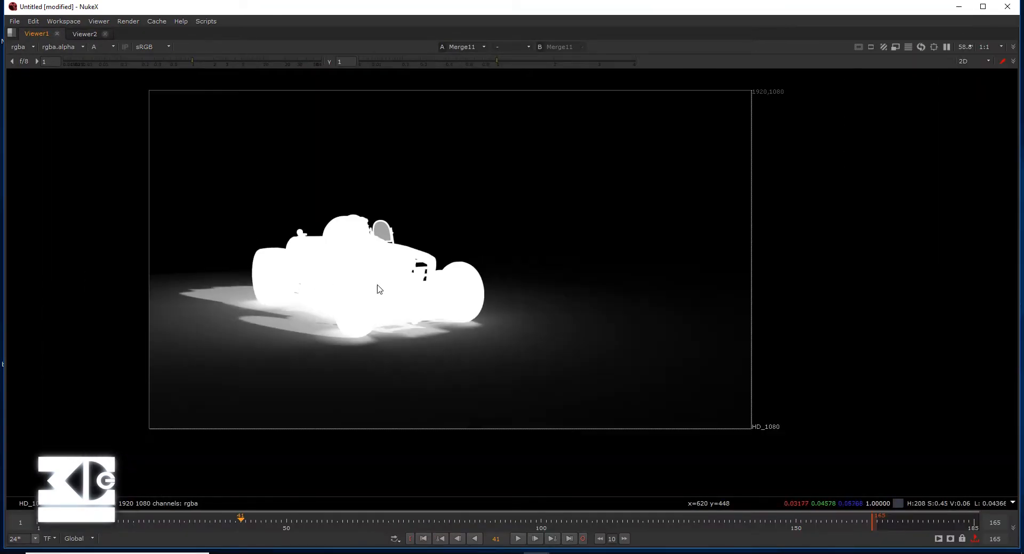
key(space)
scroll(314, 249, down, 2)
scroll(415, 402, up, 2)
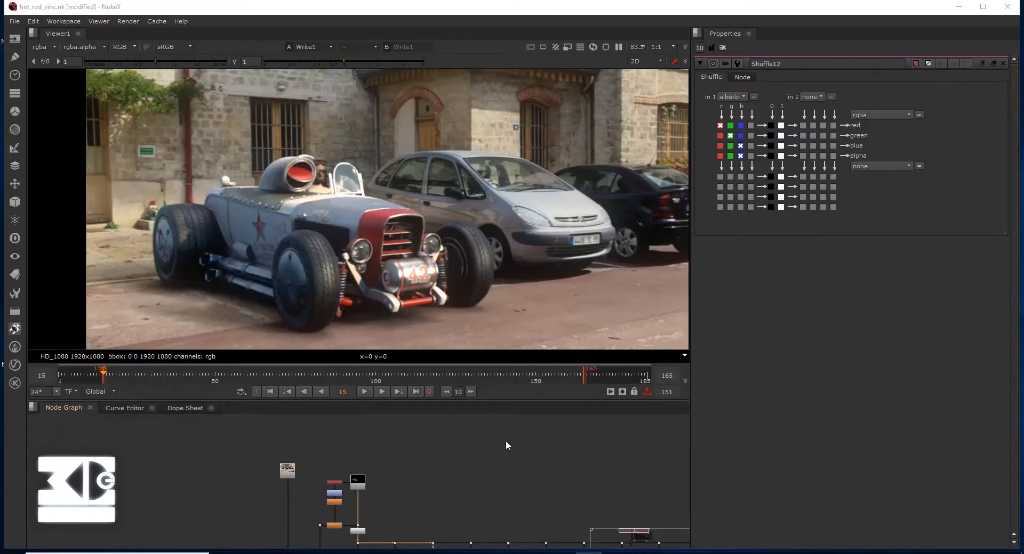
- Examine the complete node tree of the hot_rod_vinc.nk script in a full-window node graph
scroll(334, 448, up, 2)
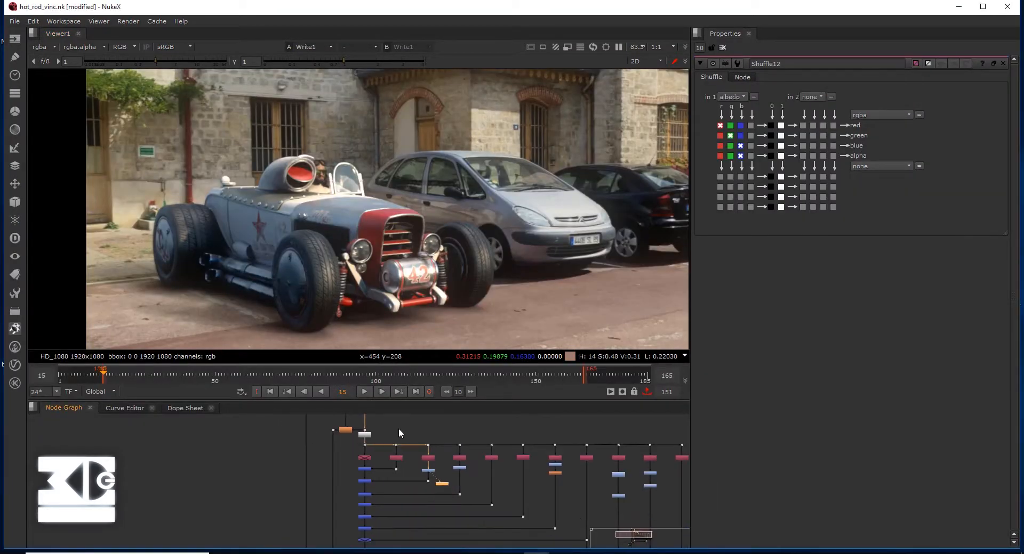
key(space)
scroll(344, 297, down, 3)
scroll(354, 281, up, 4)
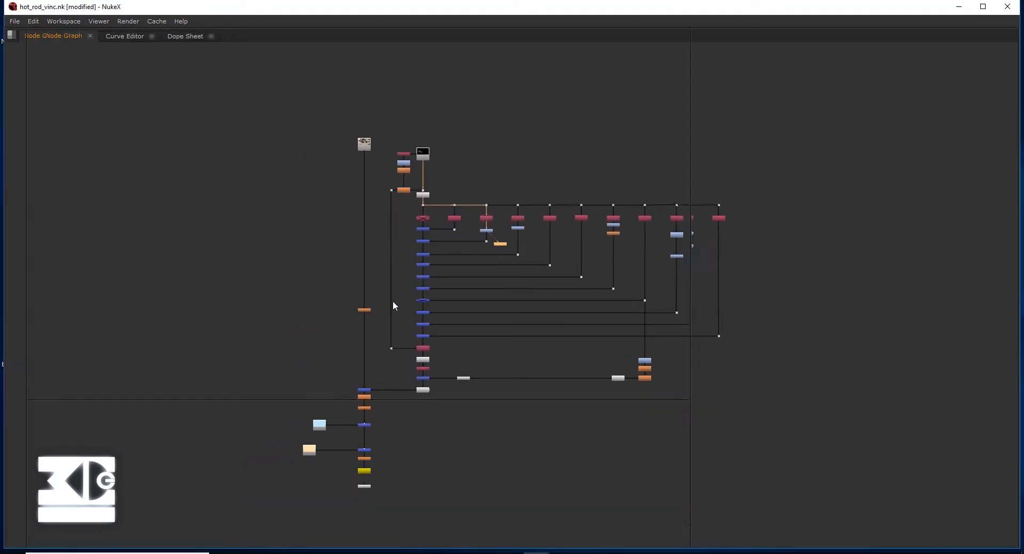
key(space)
- Compare the Grade8 node's effect on the Shuffle3 pass by toggling it, and view the Grade4 result in Viewer2
scroll(347, 479, up, 6)
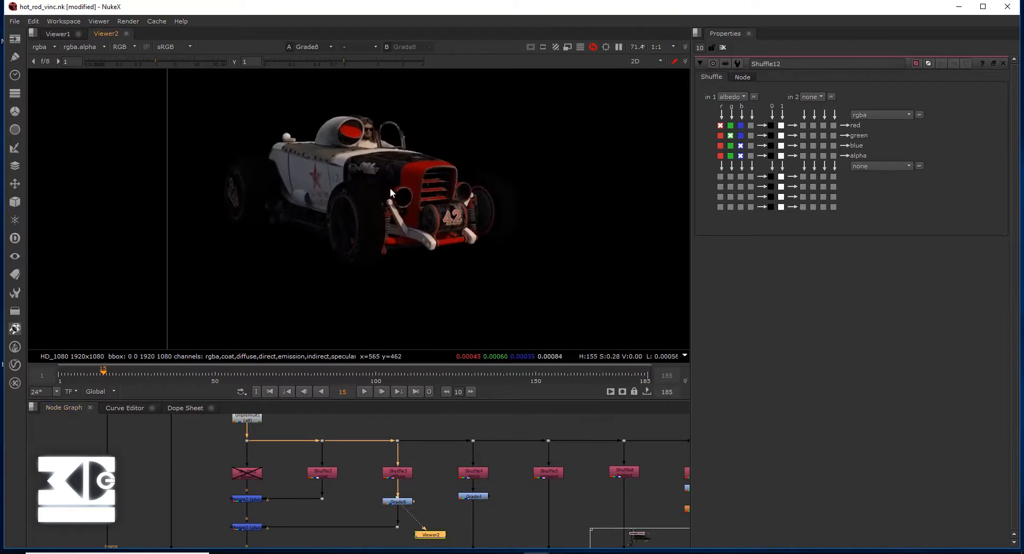
click(399, 502)
key(d)
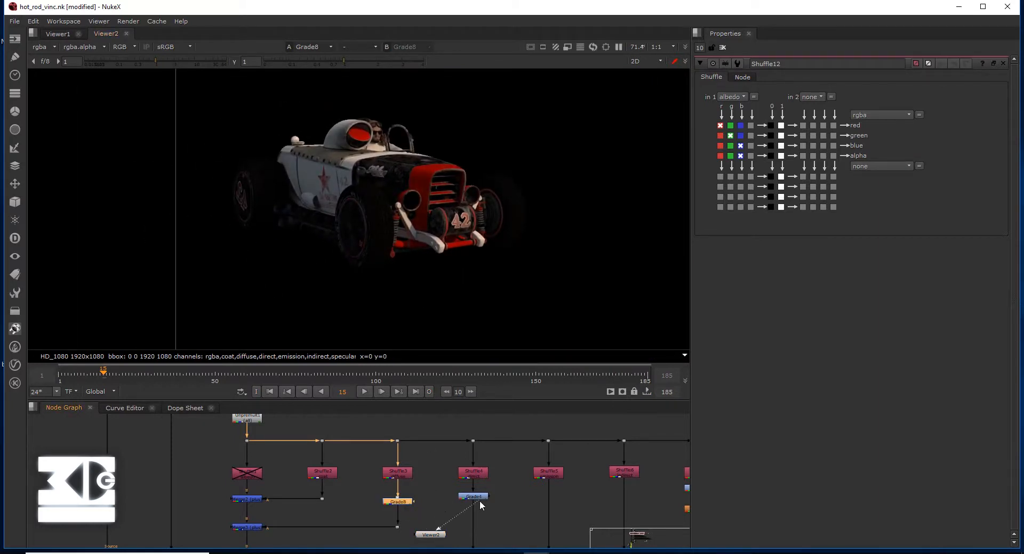
drag(479, 501, 479, 498)
scroll(479, 498, down, 3)
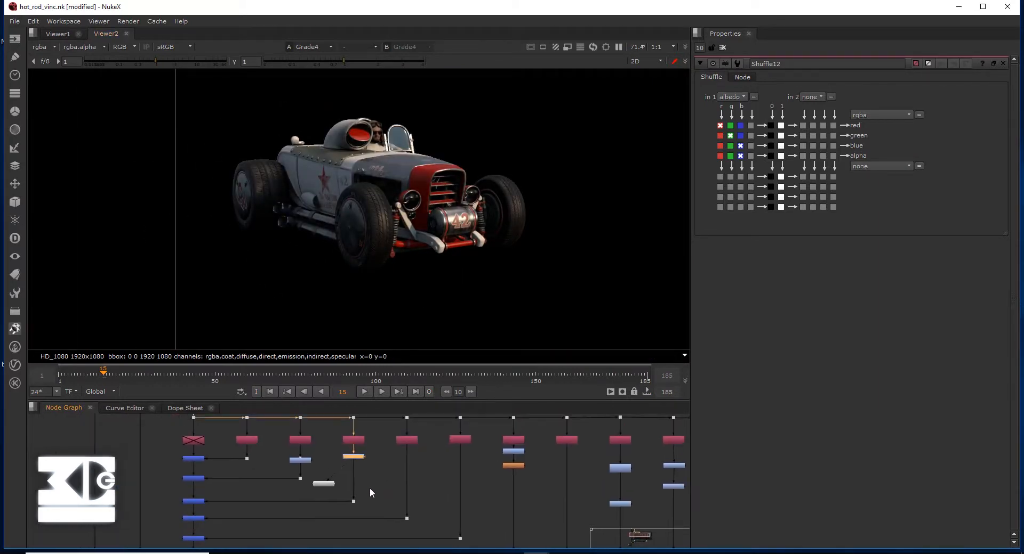
middle_drag(557, 511, 411, 482)
scroll(411, 482, down, 1)
- Show the final composite in Viewer1 with the car's ground area in view and enlarge the Node Graph pane
click(58, 34)
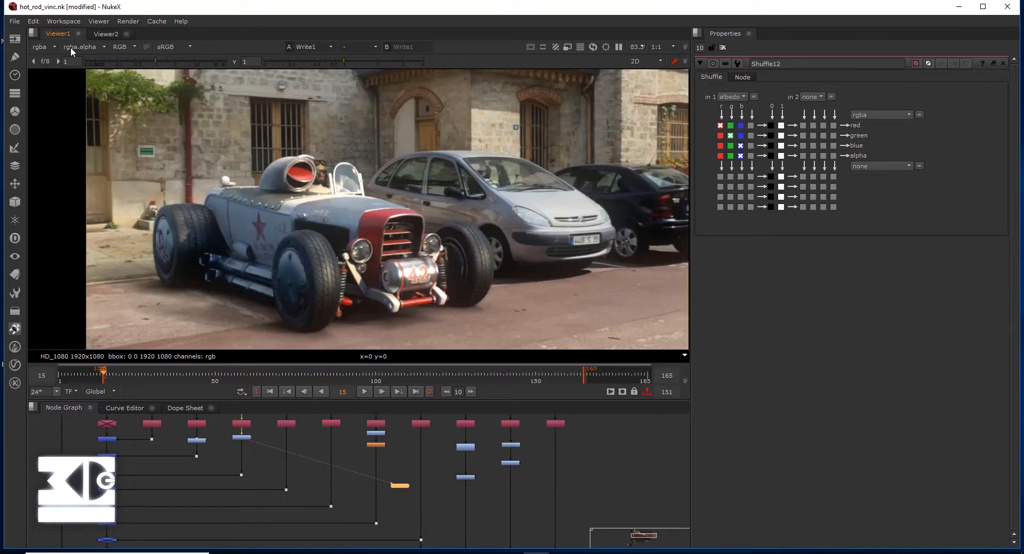
middle_drag(286, 242, 417, 170)
middle_drag(120, 426, 346, 443)
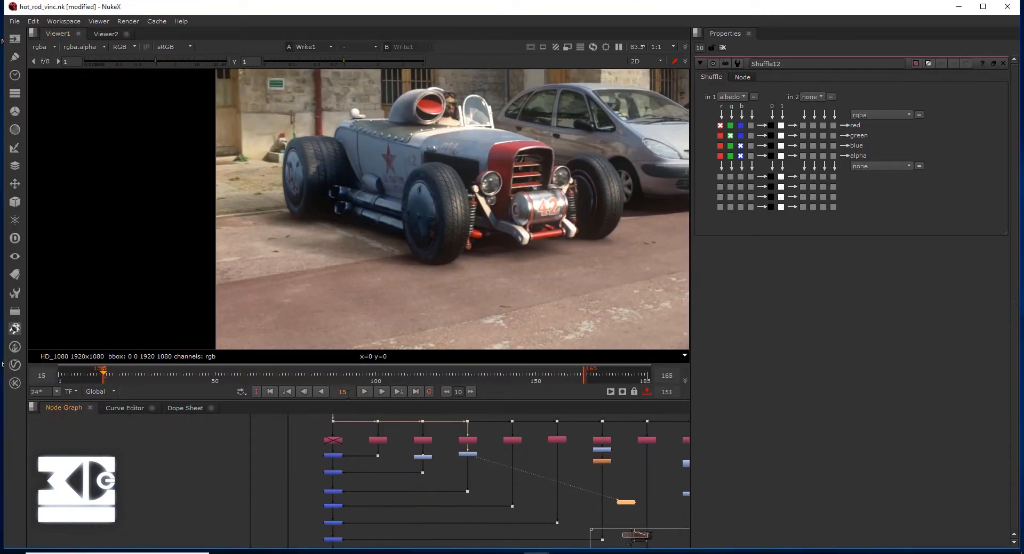
drag(346, 400, 346, 378)
middle_drag(527, 492, 404, 436)
scroll(404, 436, down, 1)
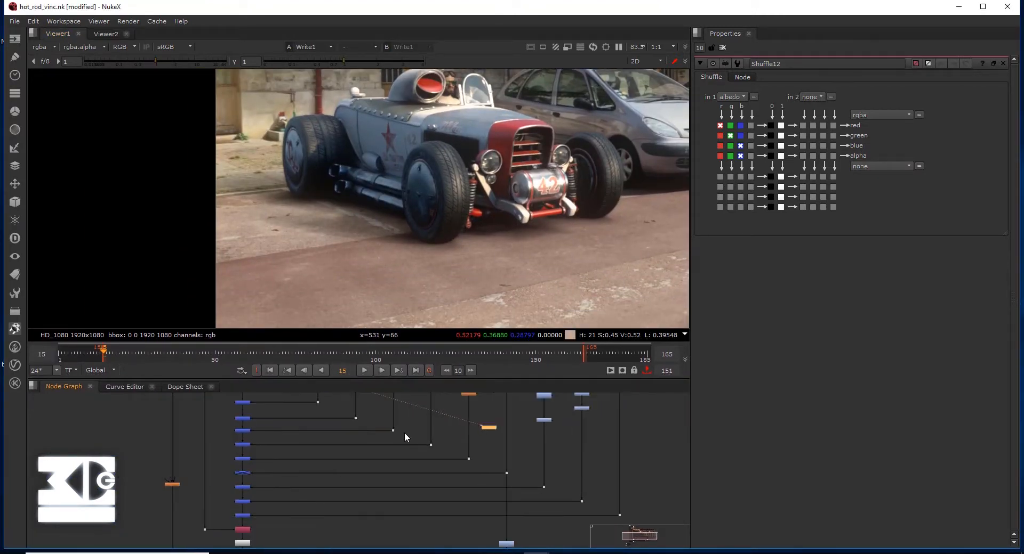
- Disable and re-enable the lowest Merge node in the car's pass column to compare its effect on the composite
middle_drag(567, 411, 476, 462)
scroll(476, 462, up, 1)
scroll(469, 485, up, 3)
scroll(460, 469, down, 2)
middle_drag(362, 536, 448, 438)
middle_drag(235, 527, 420, 453)
scroll(309, 506, up, 1)
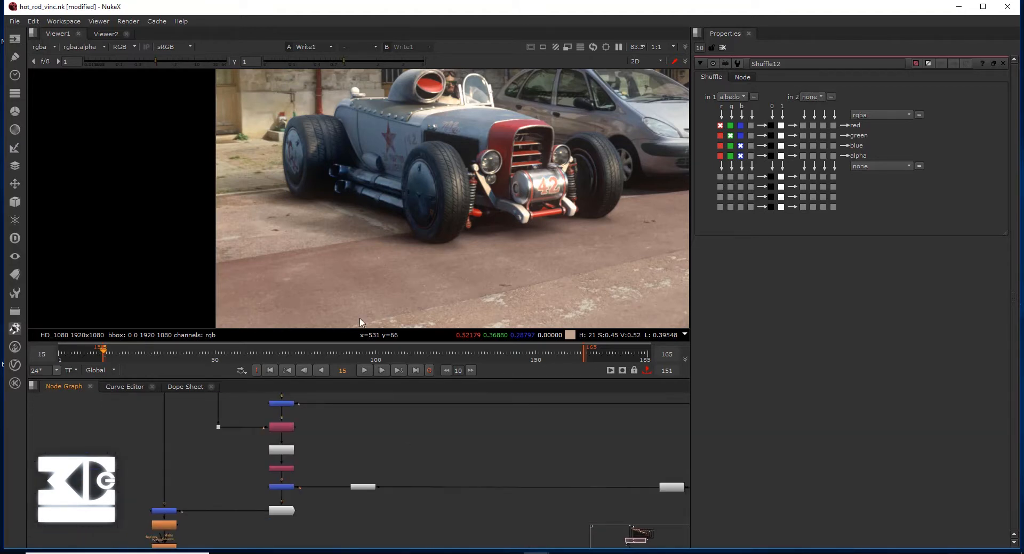
click(292, 490)
key(d)
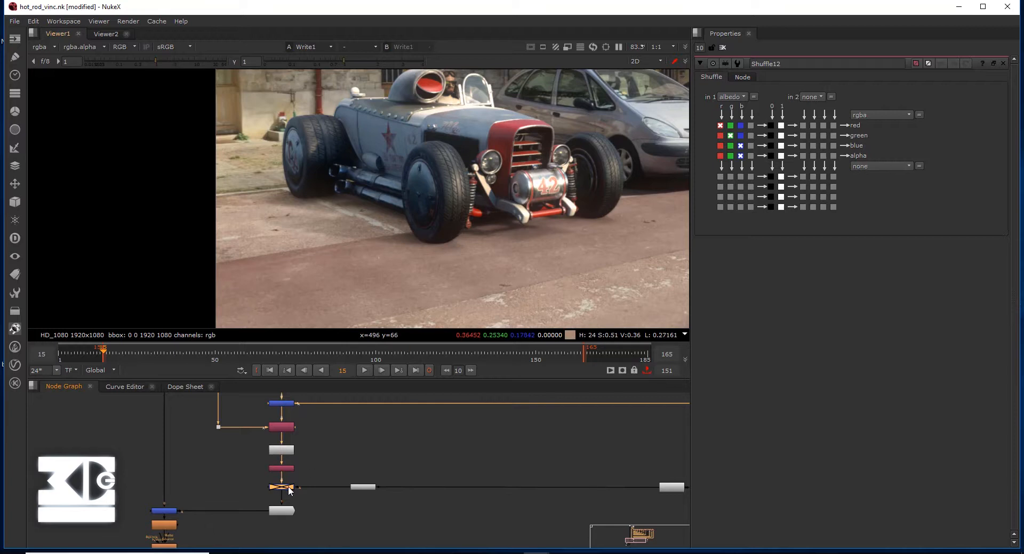
key(d)
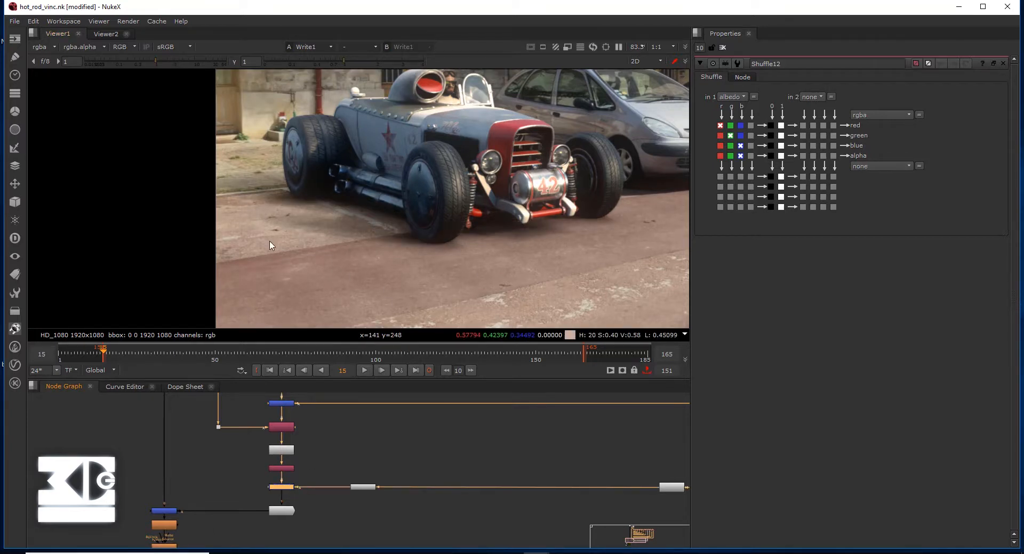
- Toggle the EdgeBlur2 node beside Unpremult1 off and on to compare its effect on the car's edges
middle_drag(342, 402, 469, 472)
scroll(415, 461, up, 3)
middle_drag(360, 479, 375, 540)
scroll(366, 436, down, 3)
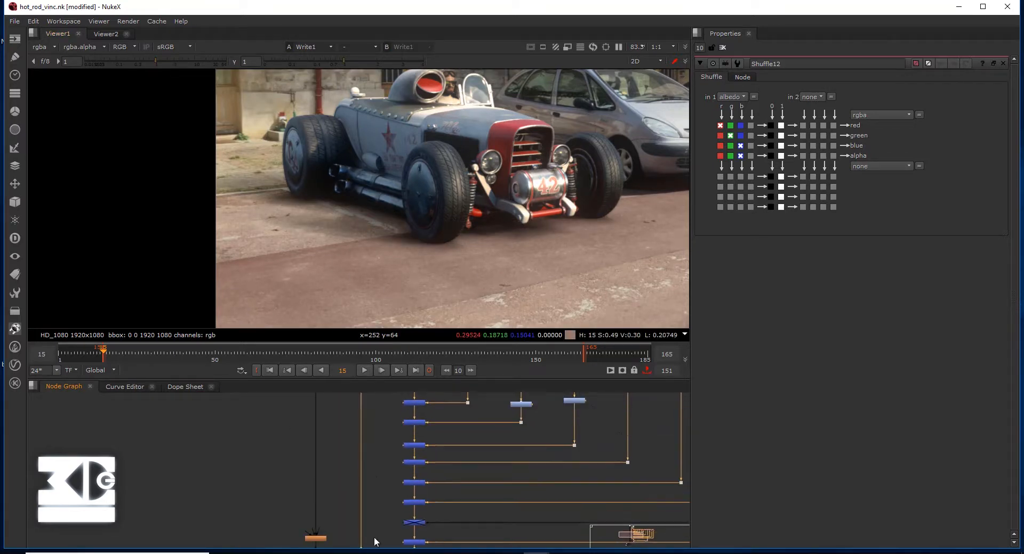
middle_drag(395, 402, 393, 492)
click(379, 425)
scroll(378, 427, up, 4)
key(d)
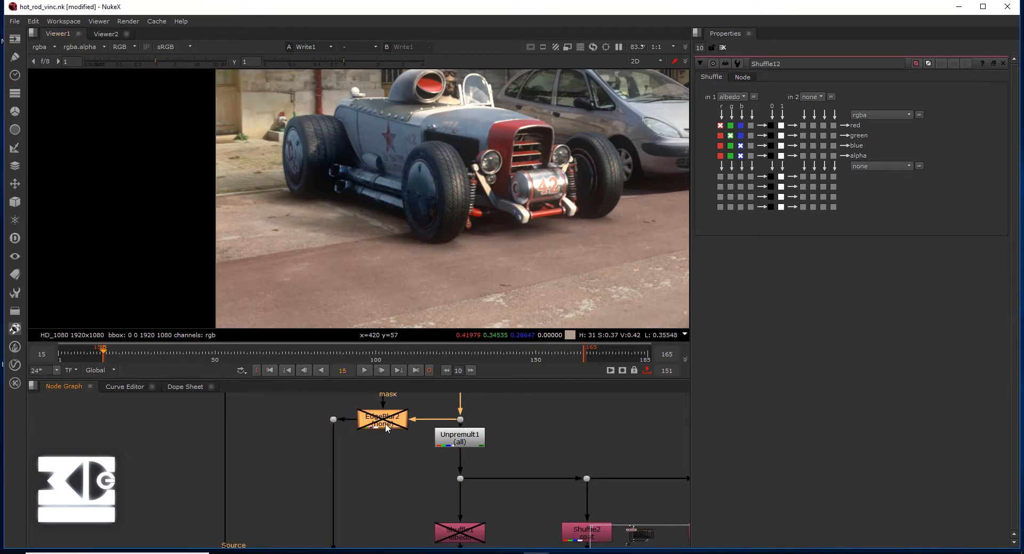
key(d)
key(d)
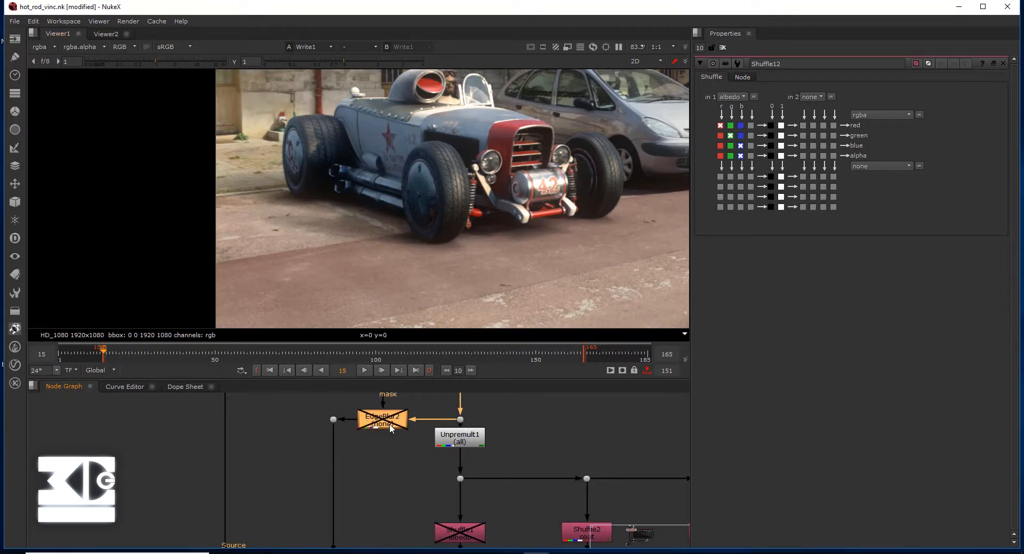
- Enable EdgeBlur2, try a blur size of 10 in its properties, and set the size to 5
double_click(391, 427)
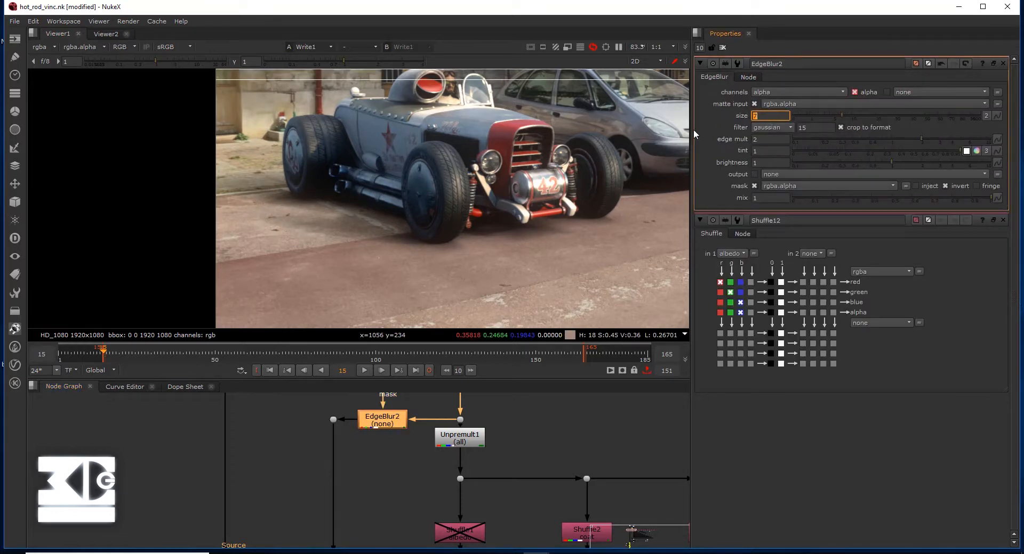
text(10)
key(Return)
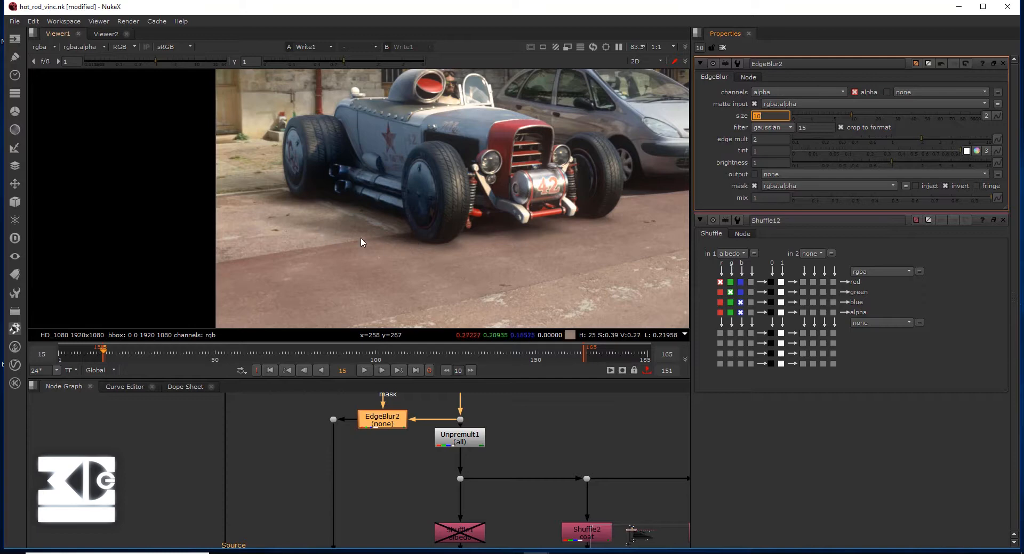
scroll(352, 503, down, 5)
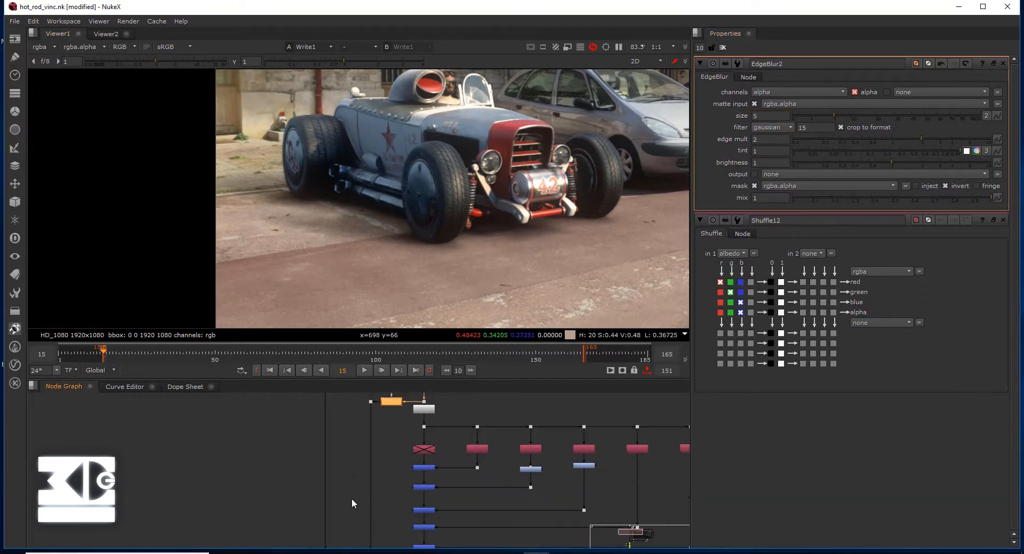
- Disable and re-enable the finishing nodes above Write1 together to compare their effect on the whole composite
middle_drag(352, 503, 388, 418)
middle_drag(395, 526, 402, 430)
scroll(398, 490, up, 2)
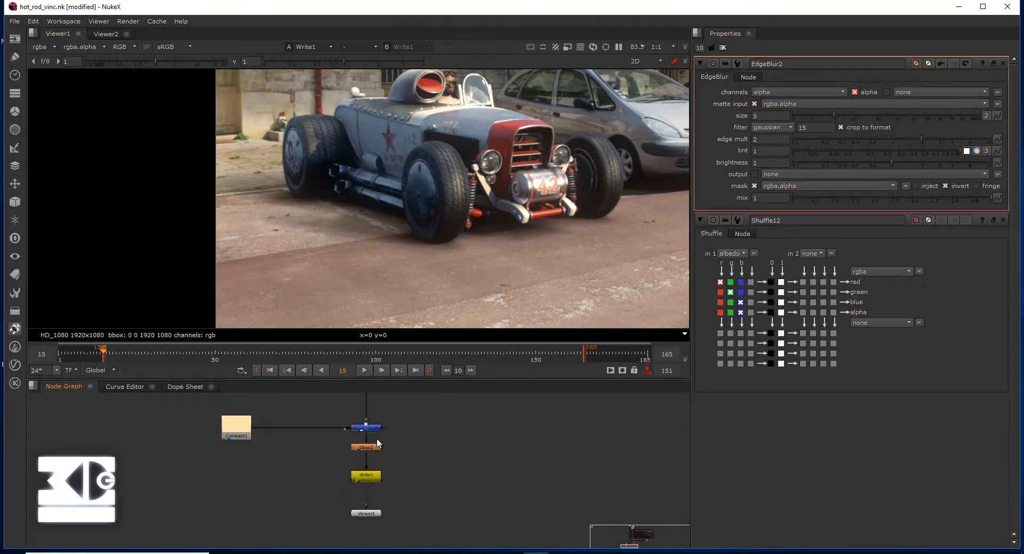
drag(355, 490, 356, 491)
key(d)
key(f)
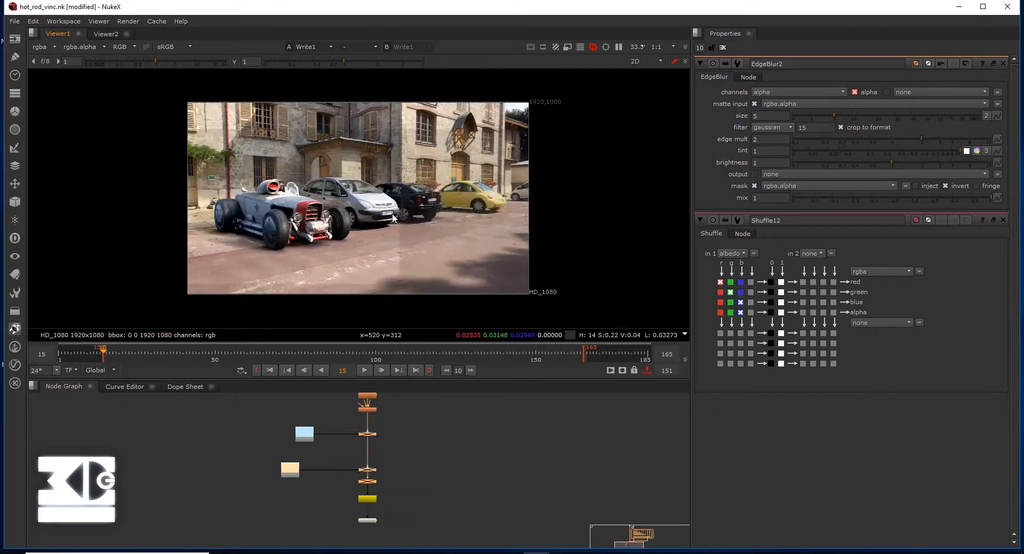
scroll(310, 222, up, 2)
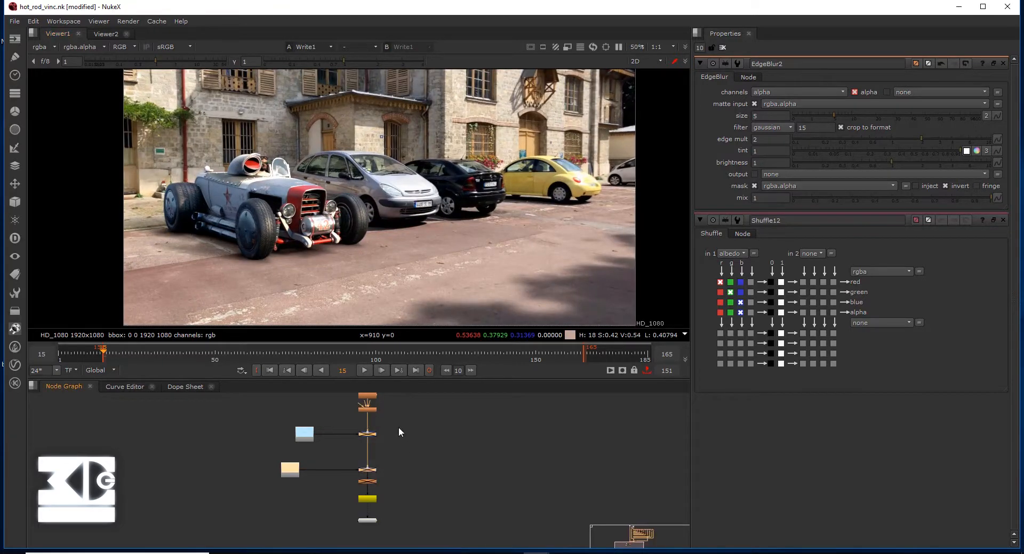
key(d)
- Maximize Viewer1, play the full composite, and scrub through the shot around frame 108 to check the car
key(space)
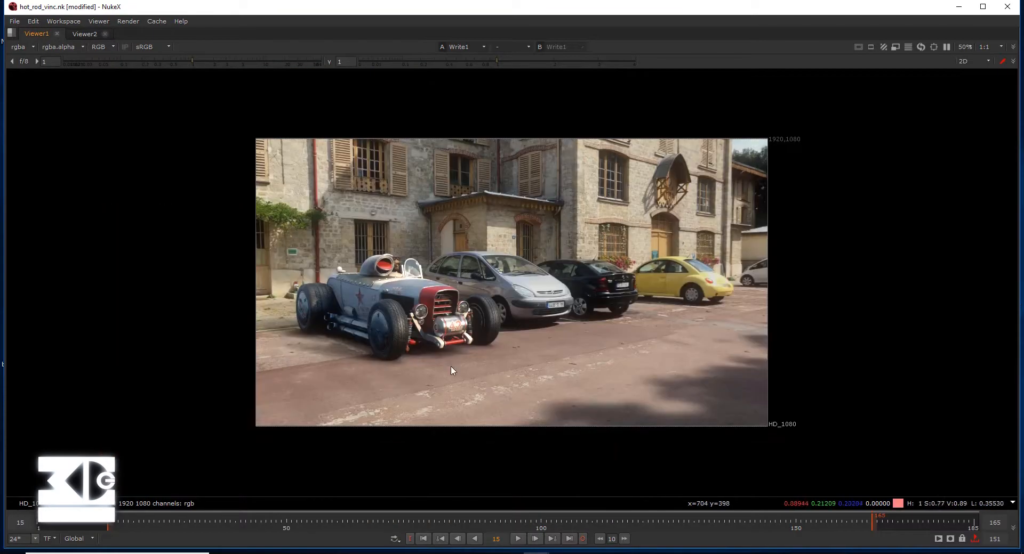
scroll(450, 366, up, 3)
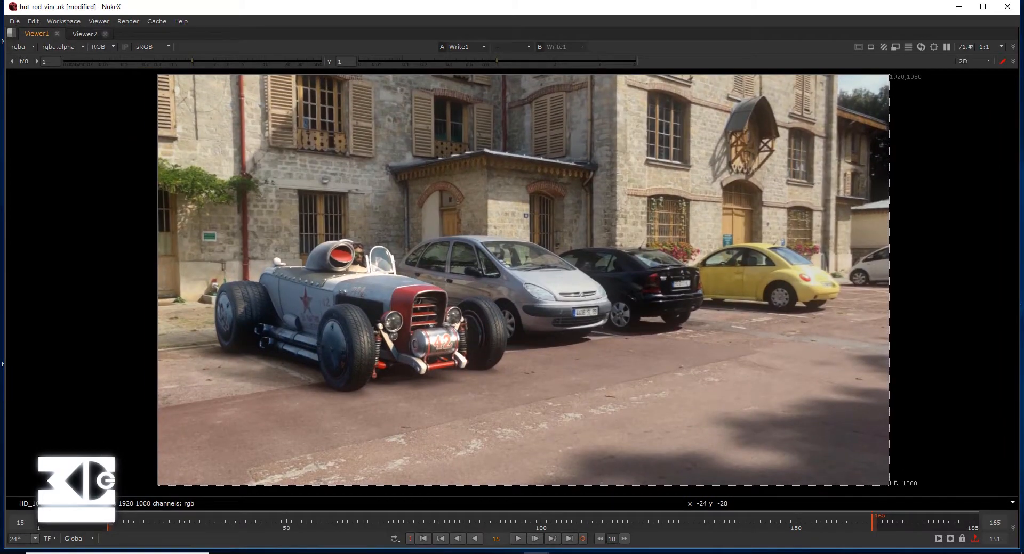
key(alt+Tab)
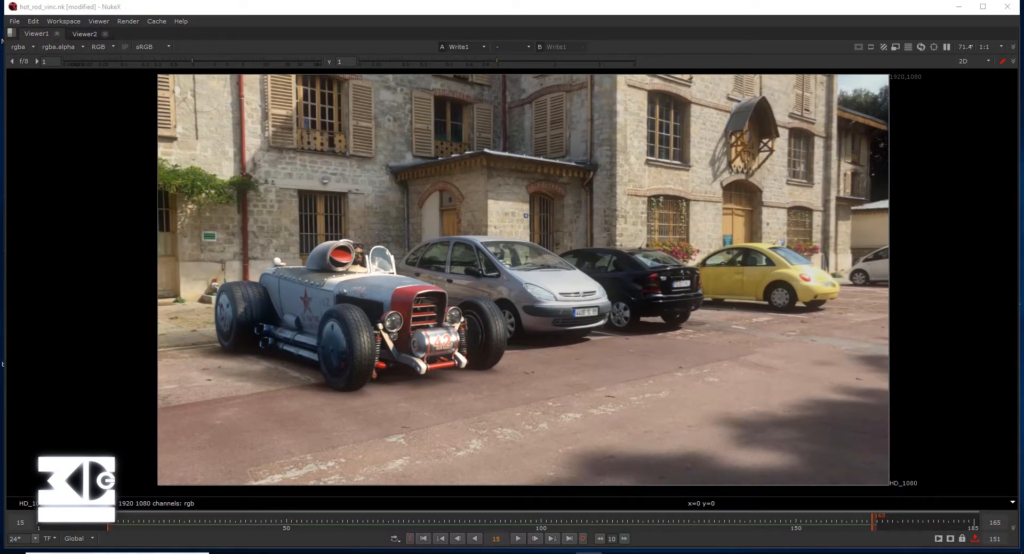
click(517, 539)
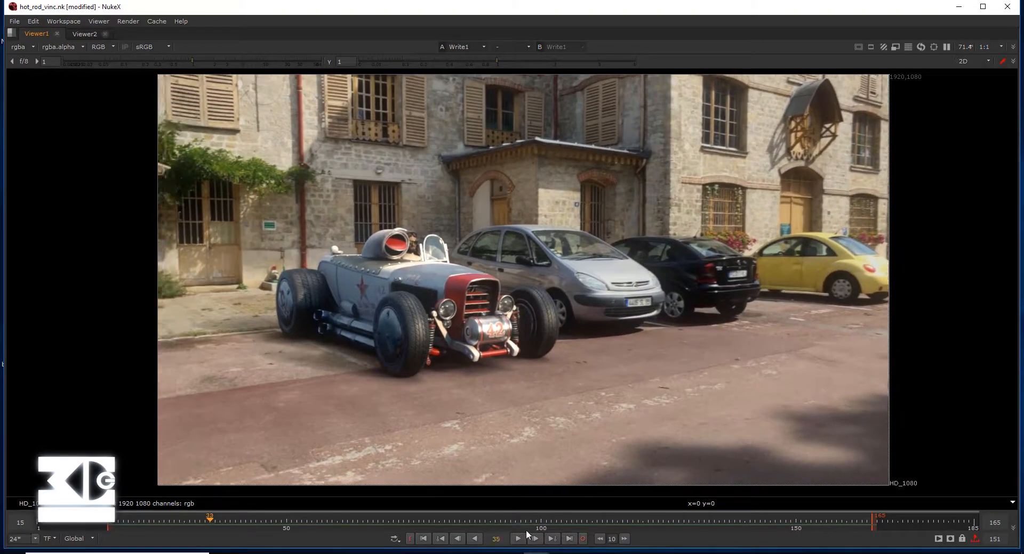
click(588, 520)
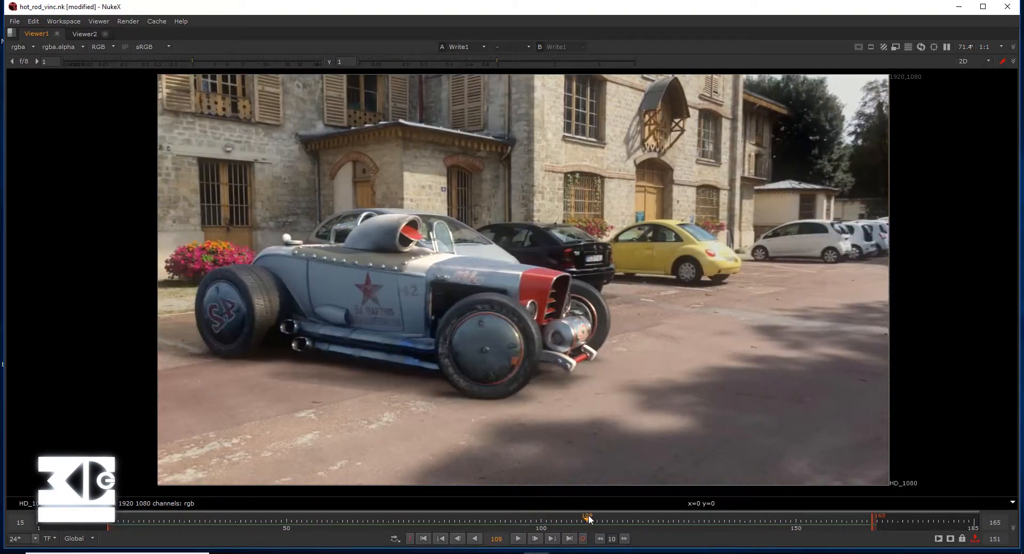
drag(589, 520, 444, 521)
- At frame 148 with the rear wheel in view, disable and re-enable the MotionBlur node below Soften1 to compare the result
key(space)
click(529, 354)
middle_drag(524, 220, 357, 260)
middle_drag(426, 404, 422, 440)
scroll(423, 440, up, 3)
click(363, 451)
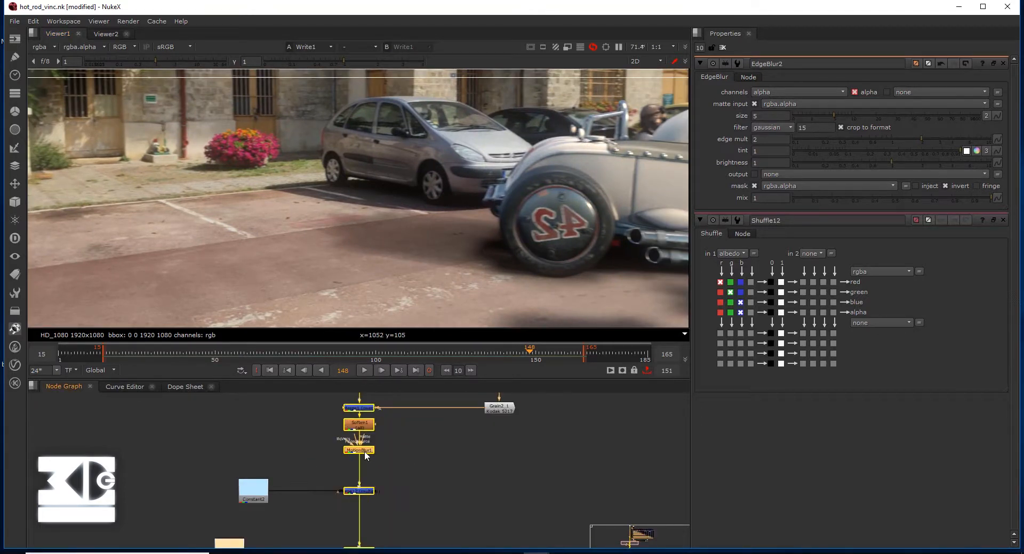
key(d)
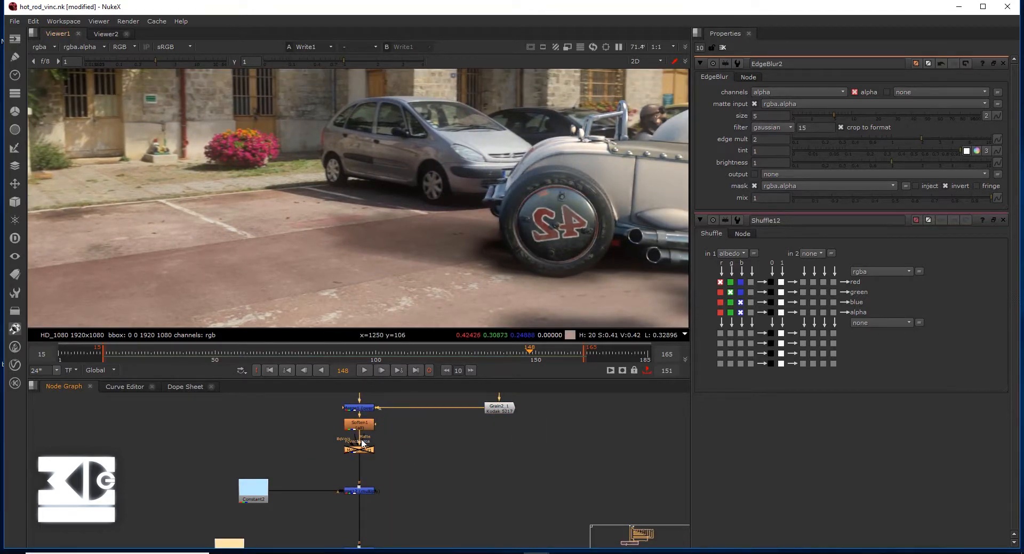
key(d)
- Maximize Viewer1 again, reframe the composite, and examine the car at frame 72
key(space)
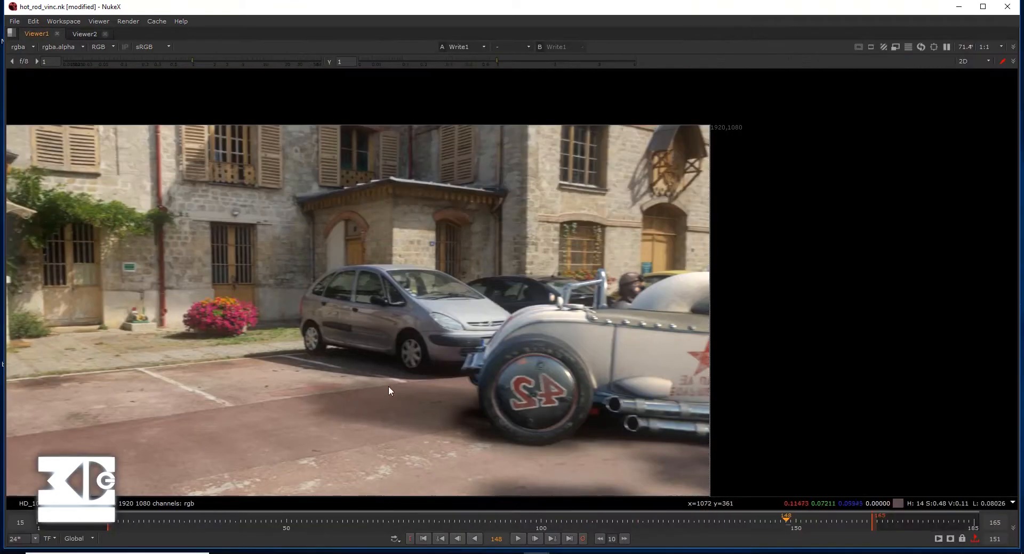
middle_drag(388, 391, 466, 366)
middle_click(466, 366)
scroll(418, 435, up, 3)
middle_drag(406, 412, 301, 465)
click(398, 518)
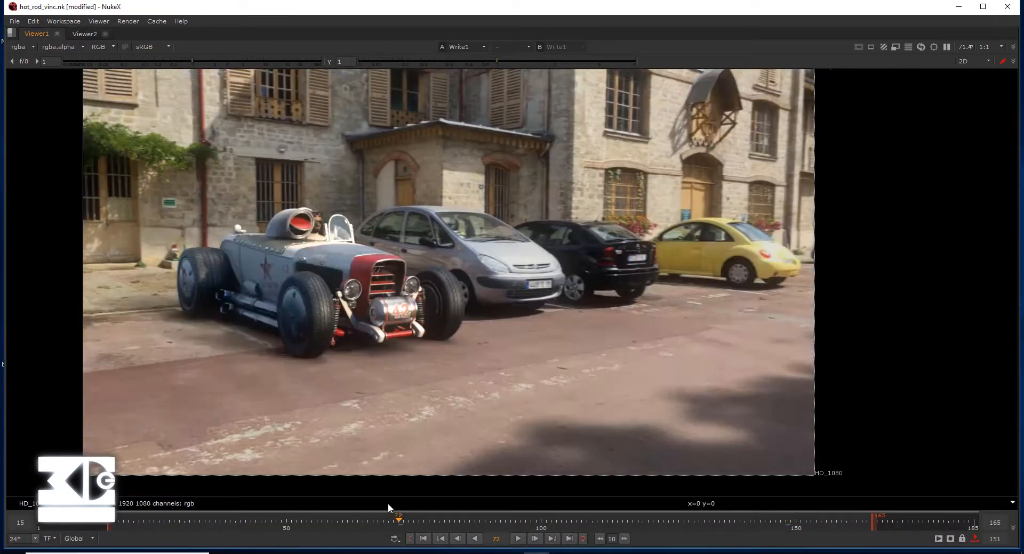